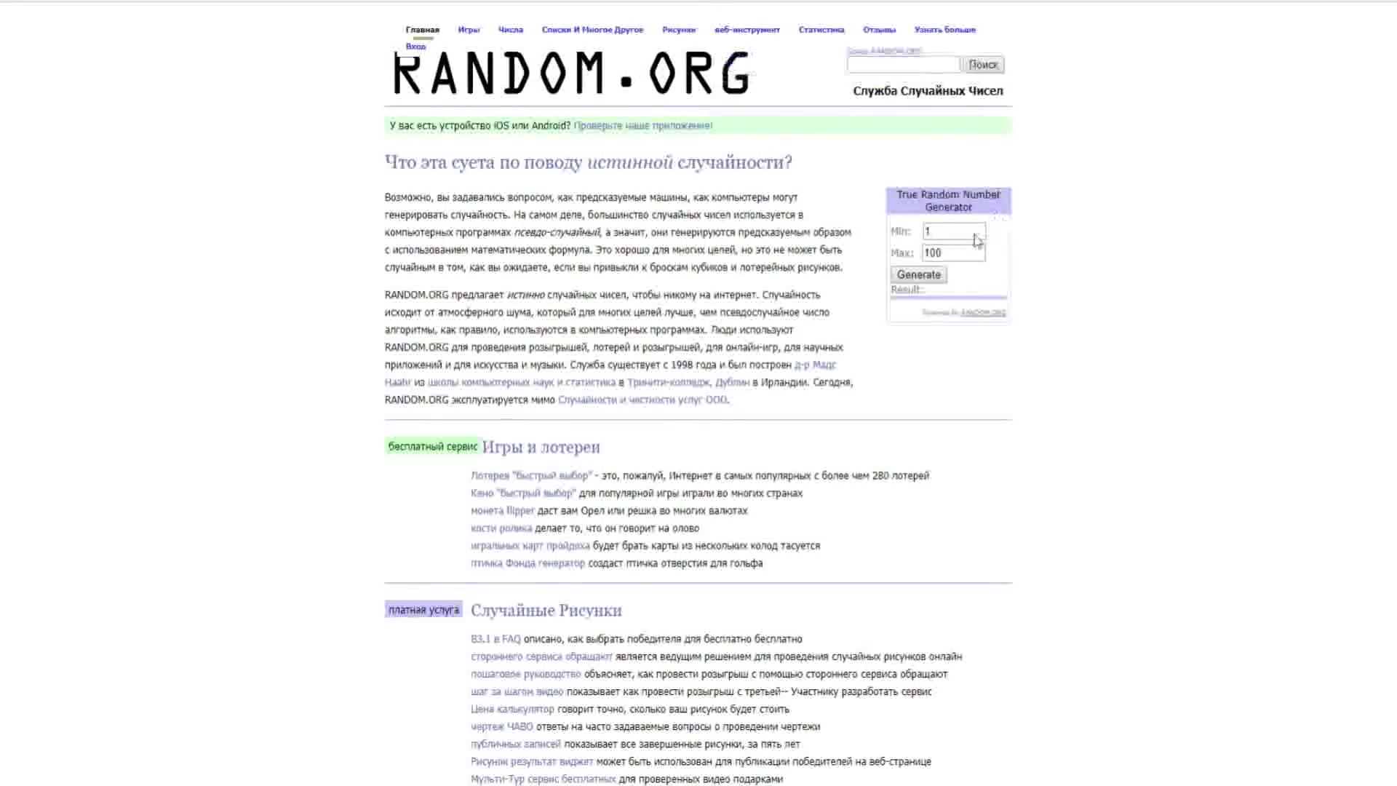
Set the random number generator's maximum to 16 and draw a number from the range starting at 1
{"action": "left_click", "coordinate": [955, 252]}
{"action": "key", "text": "BackSpace"}
{"action": "key", "text": "BackSpace"}
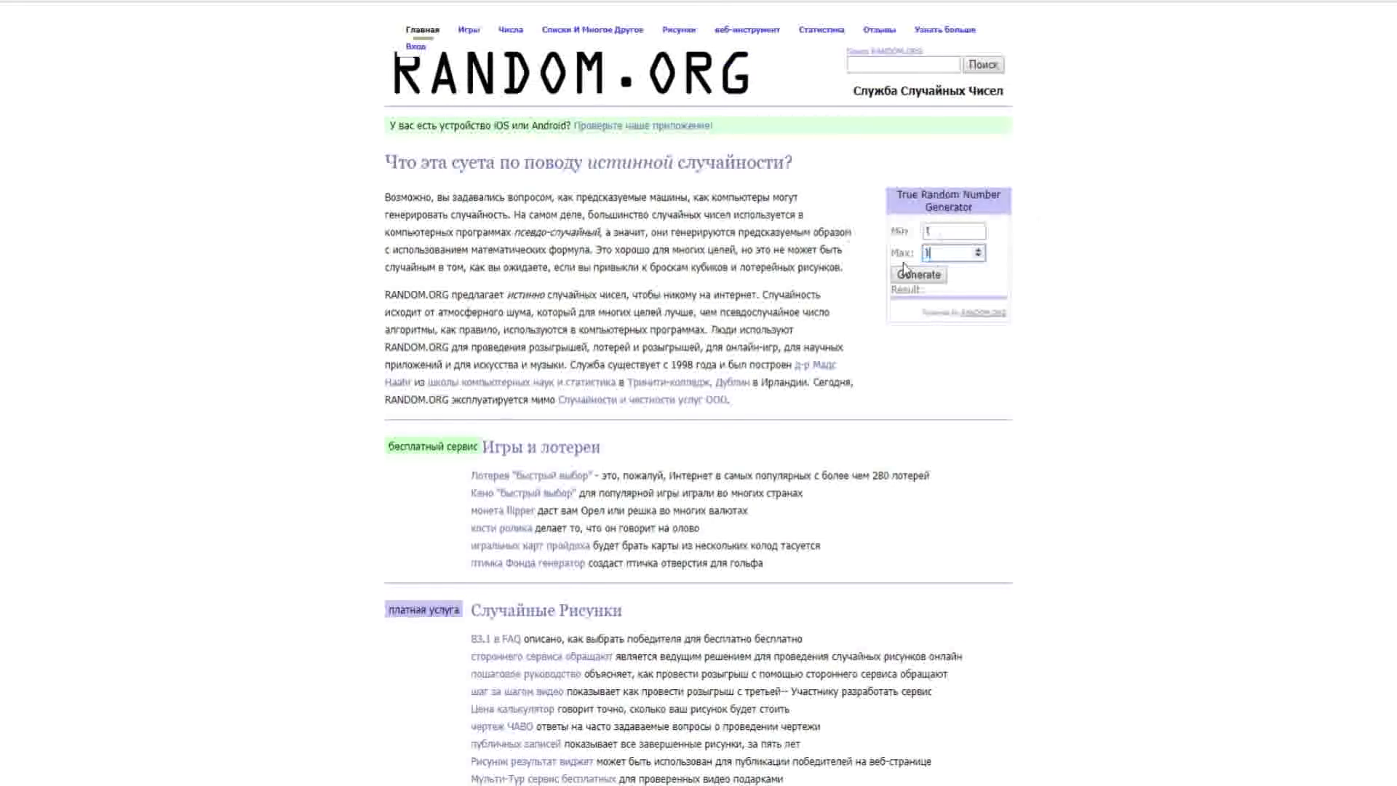
{"action": "left_click", "coordinate": [904, 278]}
{"action": "left_click", "coordinate": [930, 282]}
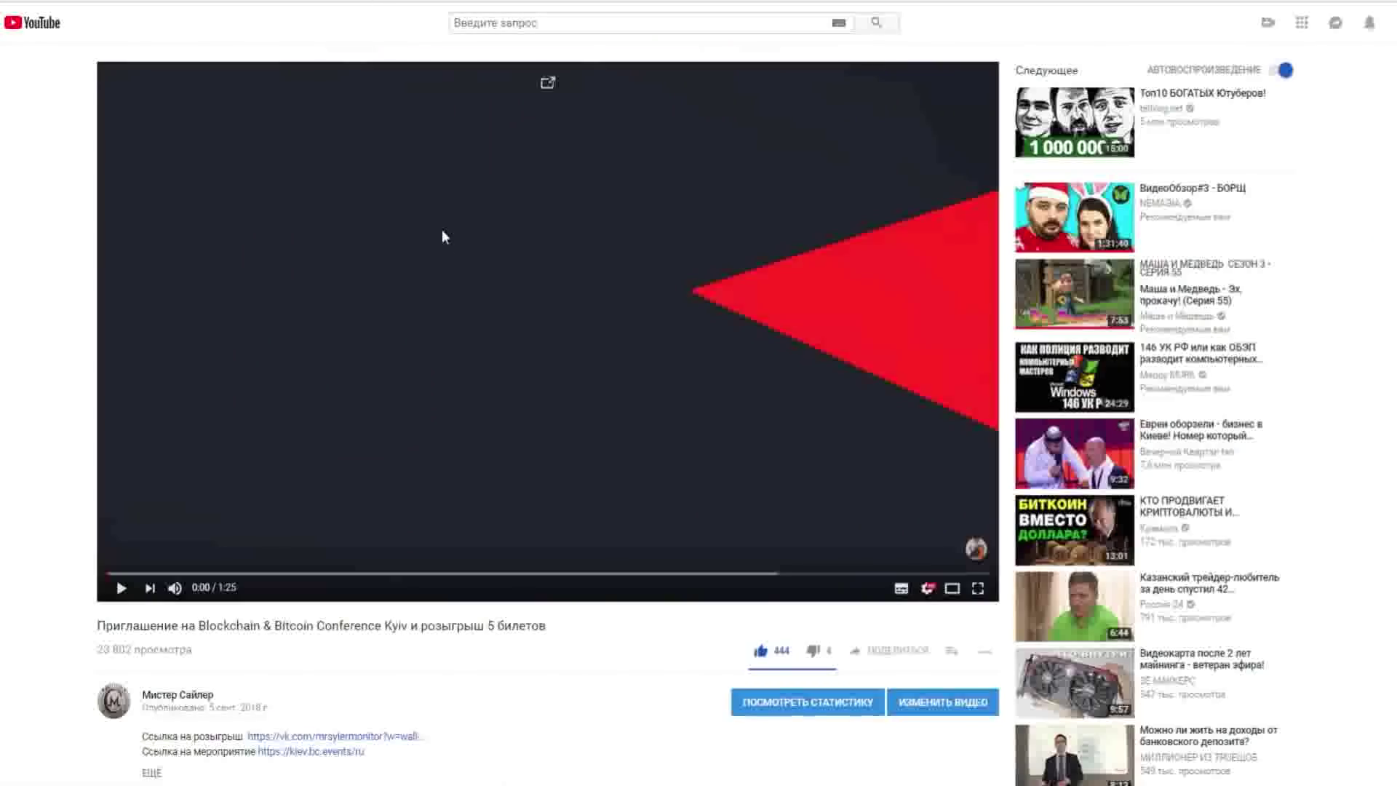
Find the thirteenth listed participant's comment under the giveaway video on YouTube and open its VK repost link
{"action": "scroll", "coordinate": [451, 326], "scroll_direction": "down", "scroll_amount": 2}
{"action": "scroll", "coordinate": [451, 328], "scroll_direction": "down", "scroll_amount": 1}
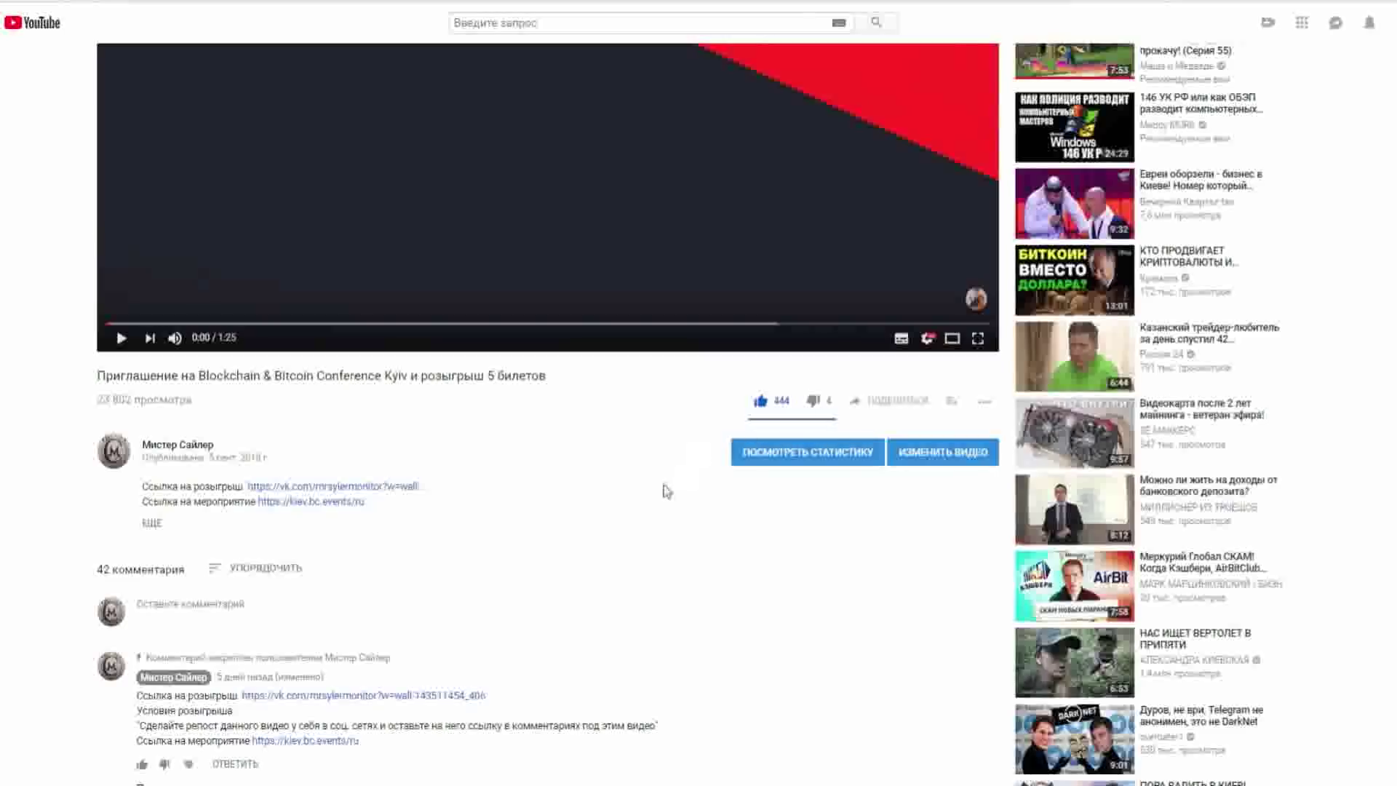
{"action": "scroll", "coordinate": [645, 547], "scroll_direction": "down", "scroll_amount": 6}
{"action": "scroll", "coordinate": [531, 351], "scroll_direction": "down", "scroll_amount": 5}
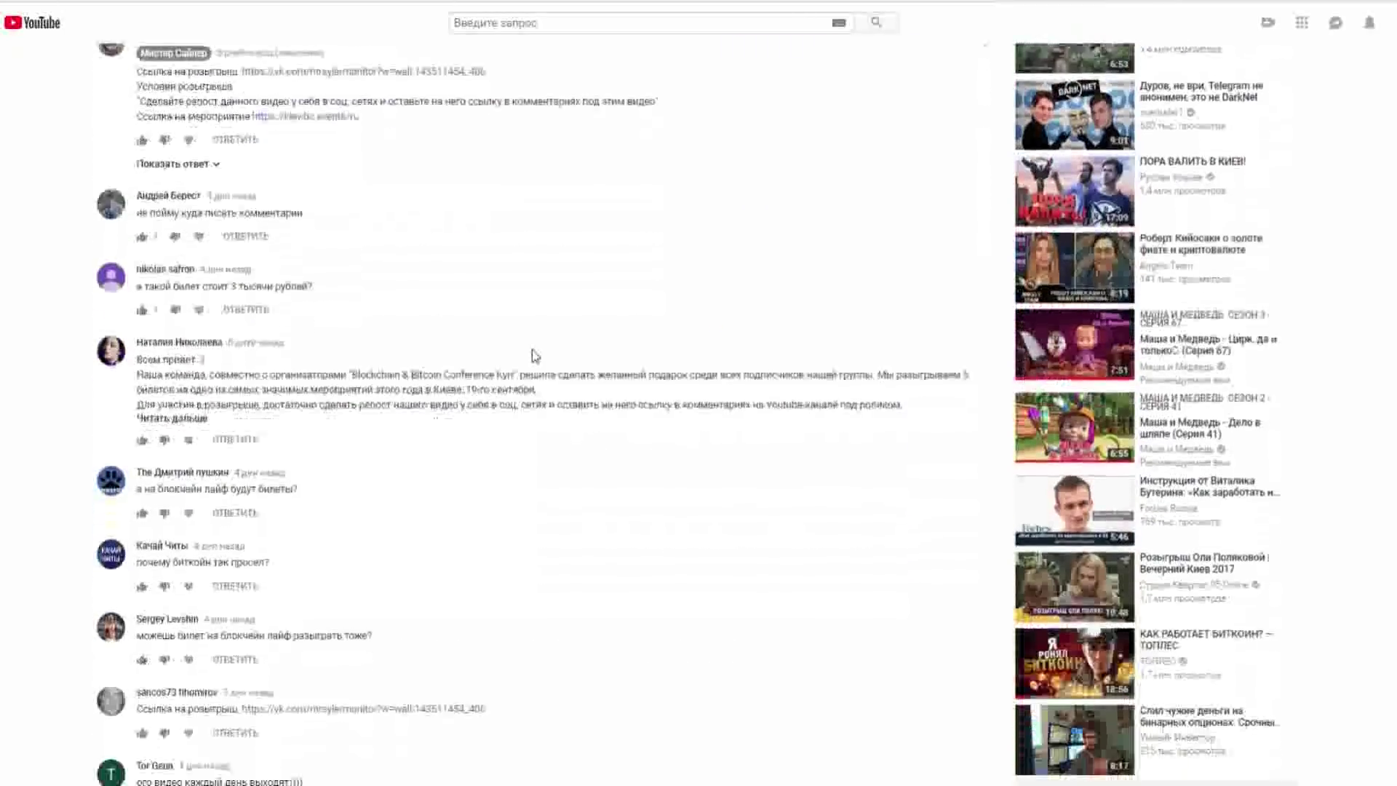
{"action": "scroll", "coordinate": [250, 517], "scroll_direction": "down", "scroll_amount": 5}
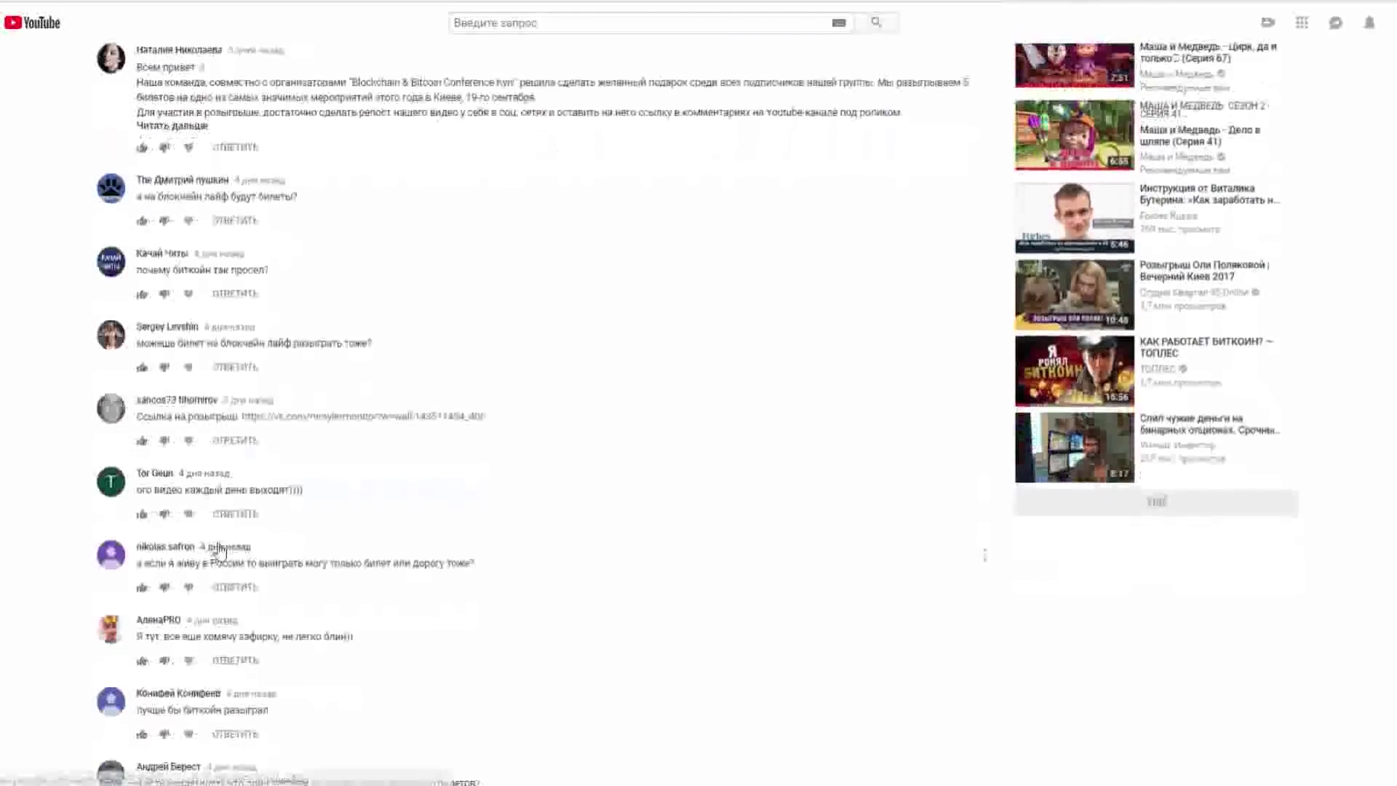
{"action": "scroll", "coordinate": [218, 547], "scroll_direction": "down", "scroll_amount": 6}
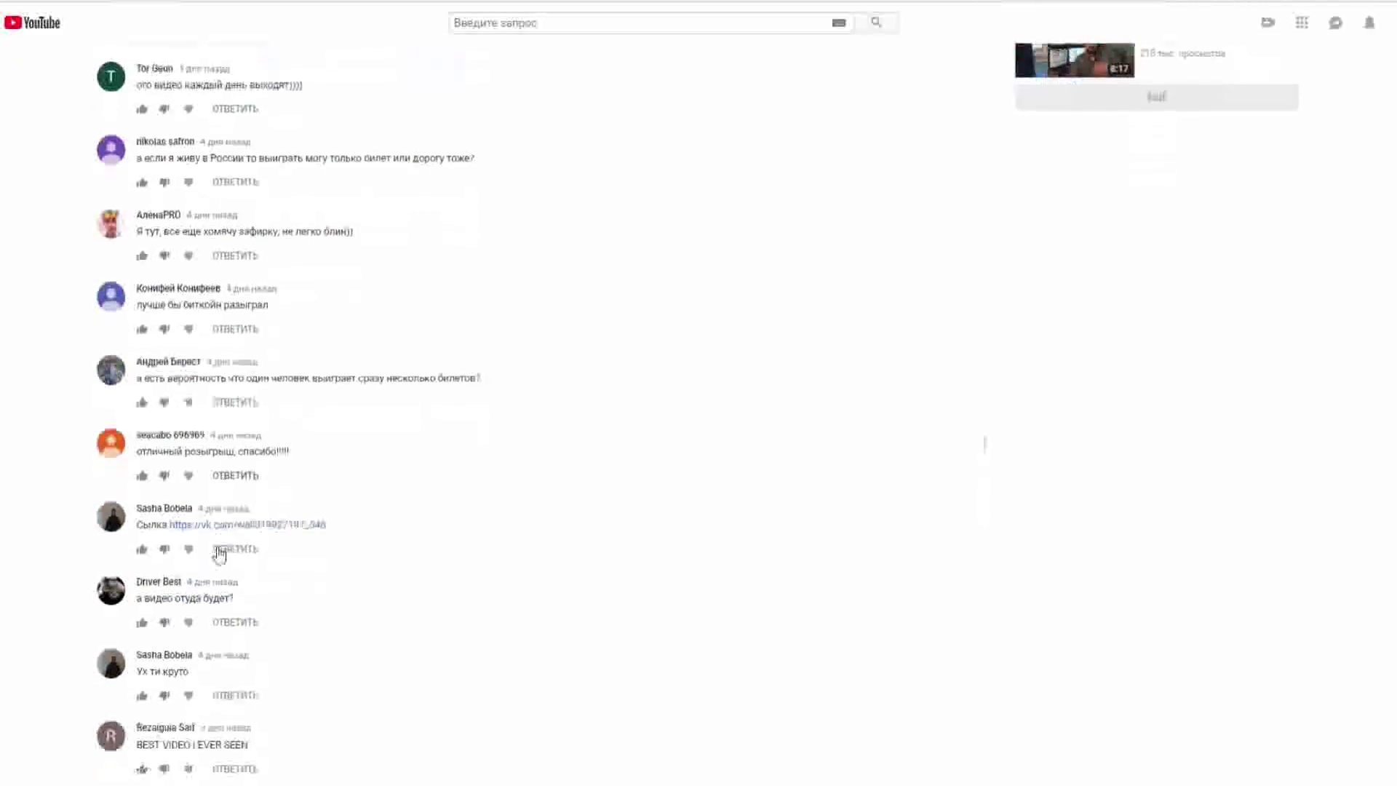
{"action": "scroll", "coordinate": [219, 553], "scroll_direction": "down", "scroll_amount": 7}
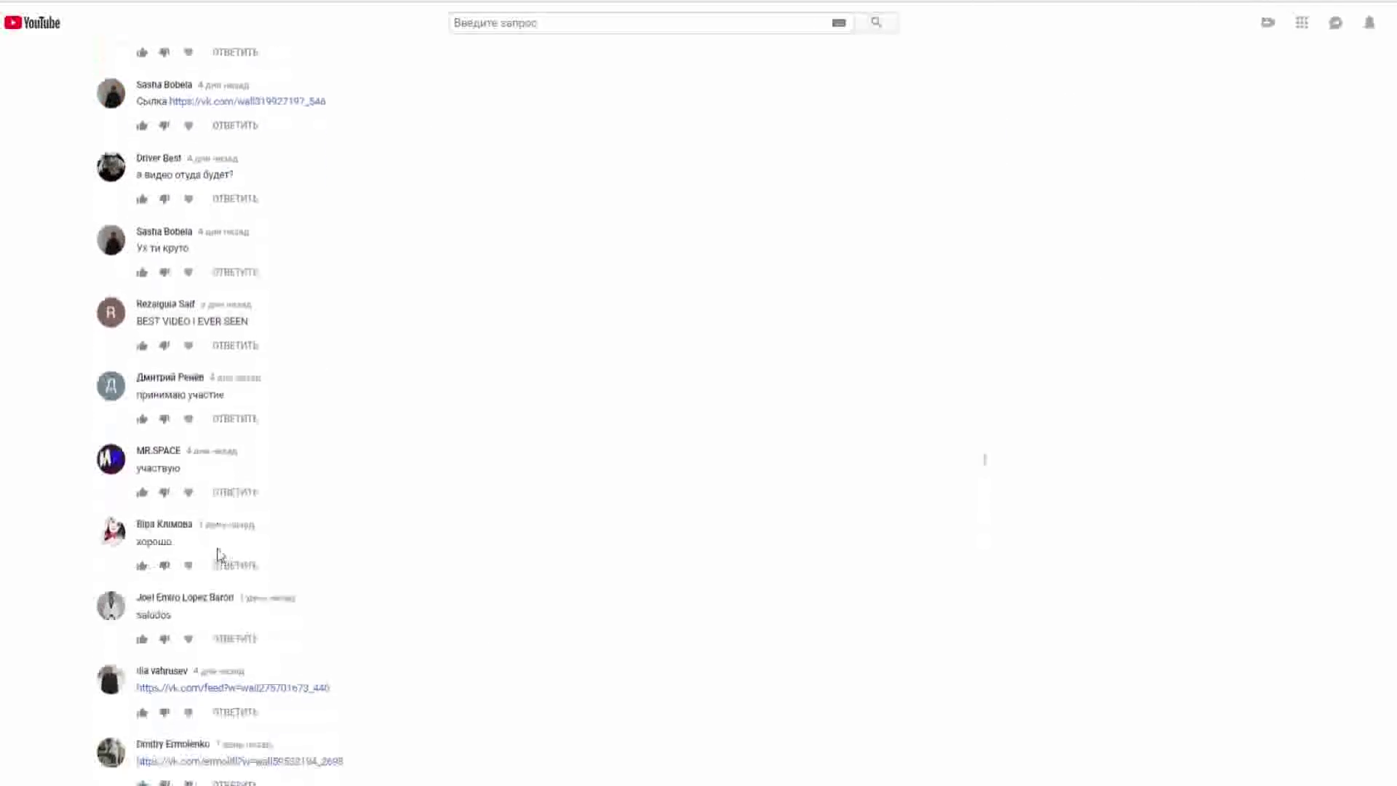
{"action": "scroll", "coordinate": [218, 555], "scroll_direction": "down", "scroll_amount": 7}
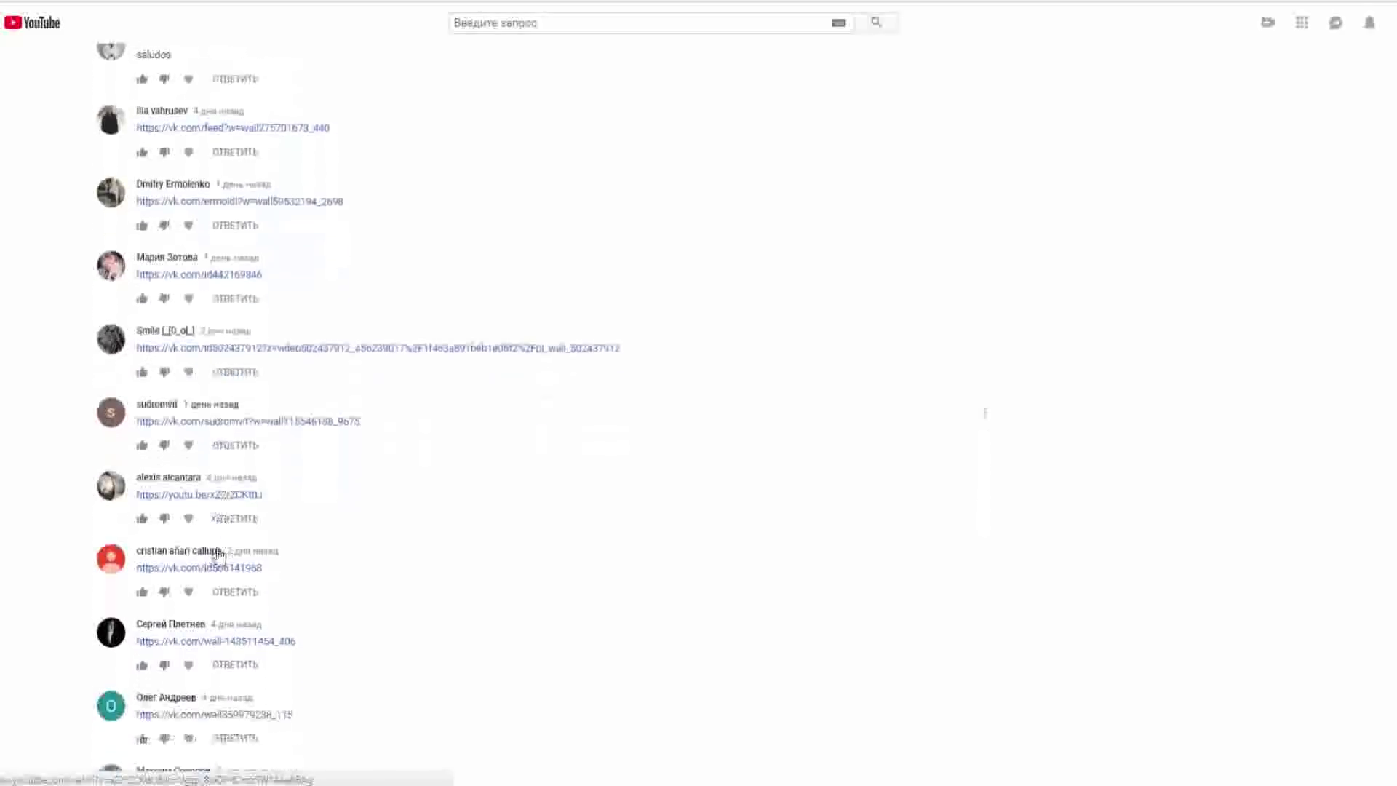
{"action": "scroll", "coordinate": [218, 555], "scroll_direction": "down", "scroll_amount": 5}
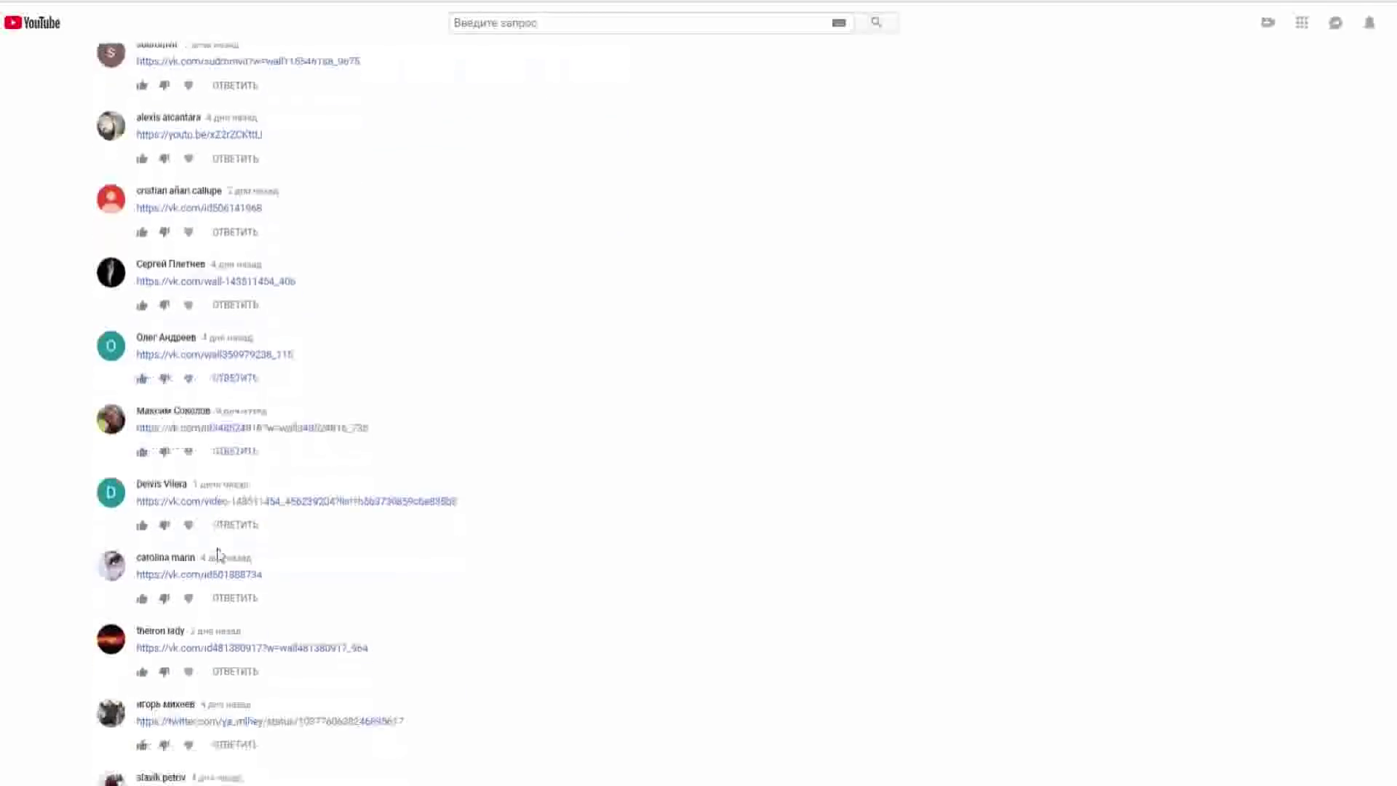
{"action": "scroll", "coordinate": [218, 556], "scroll_direction": "down", "scroll_amount": 2}
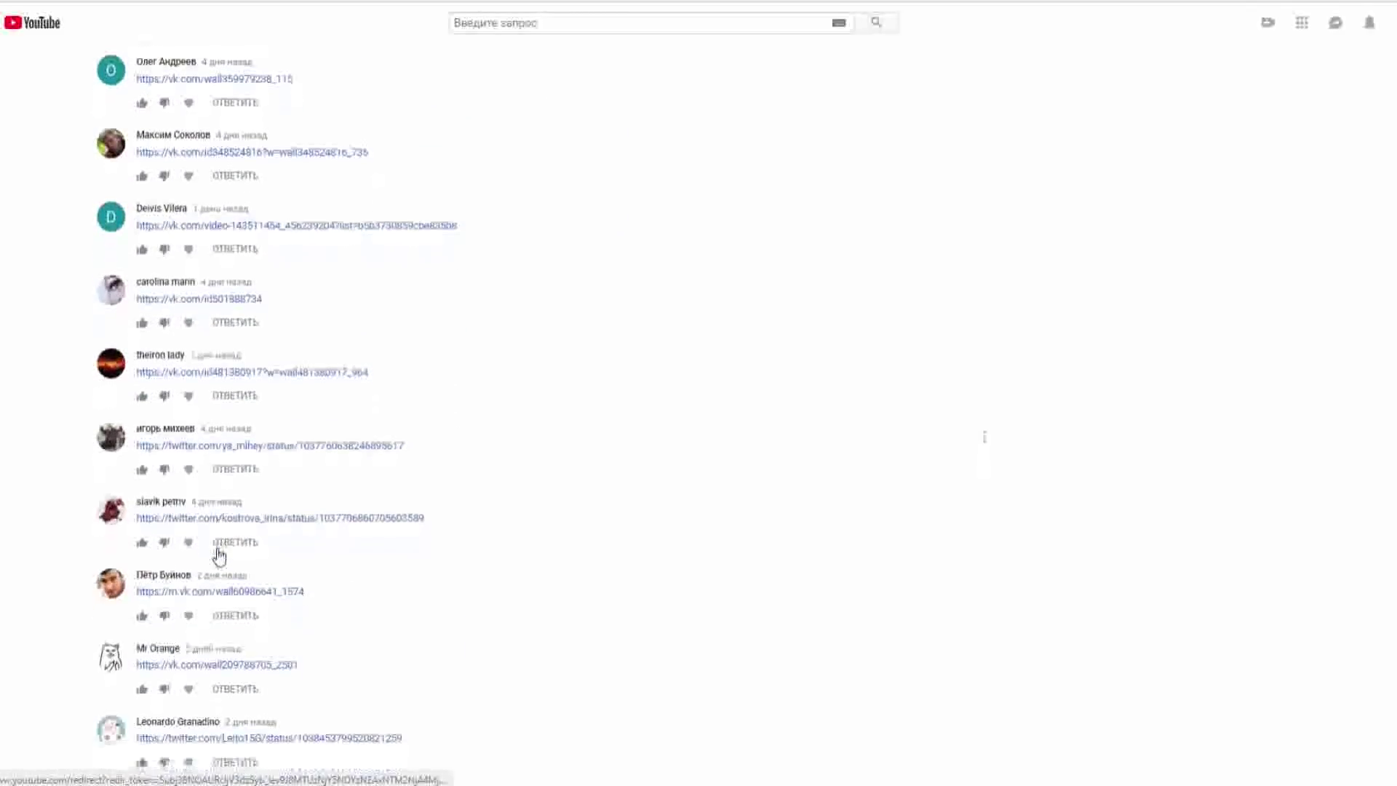
{"action": "left_click", "coordinate": [219, 592]}
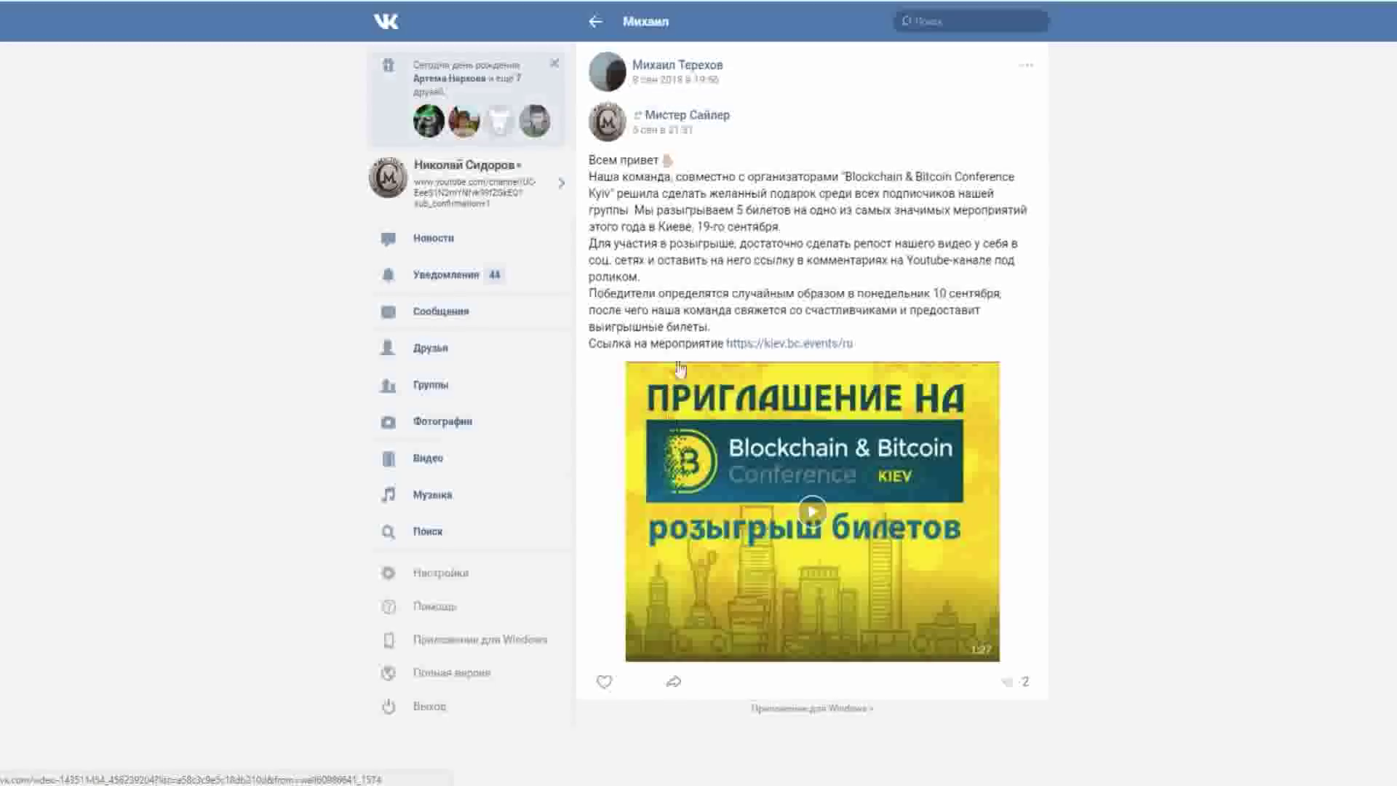
Open the profile of the repost's author and check the giveaway repost on the wall
{"action": "left_click", "coordinate": [699, 78]}
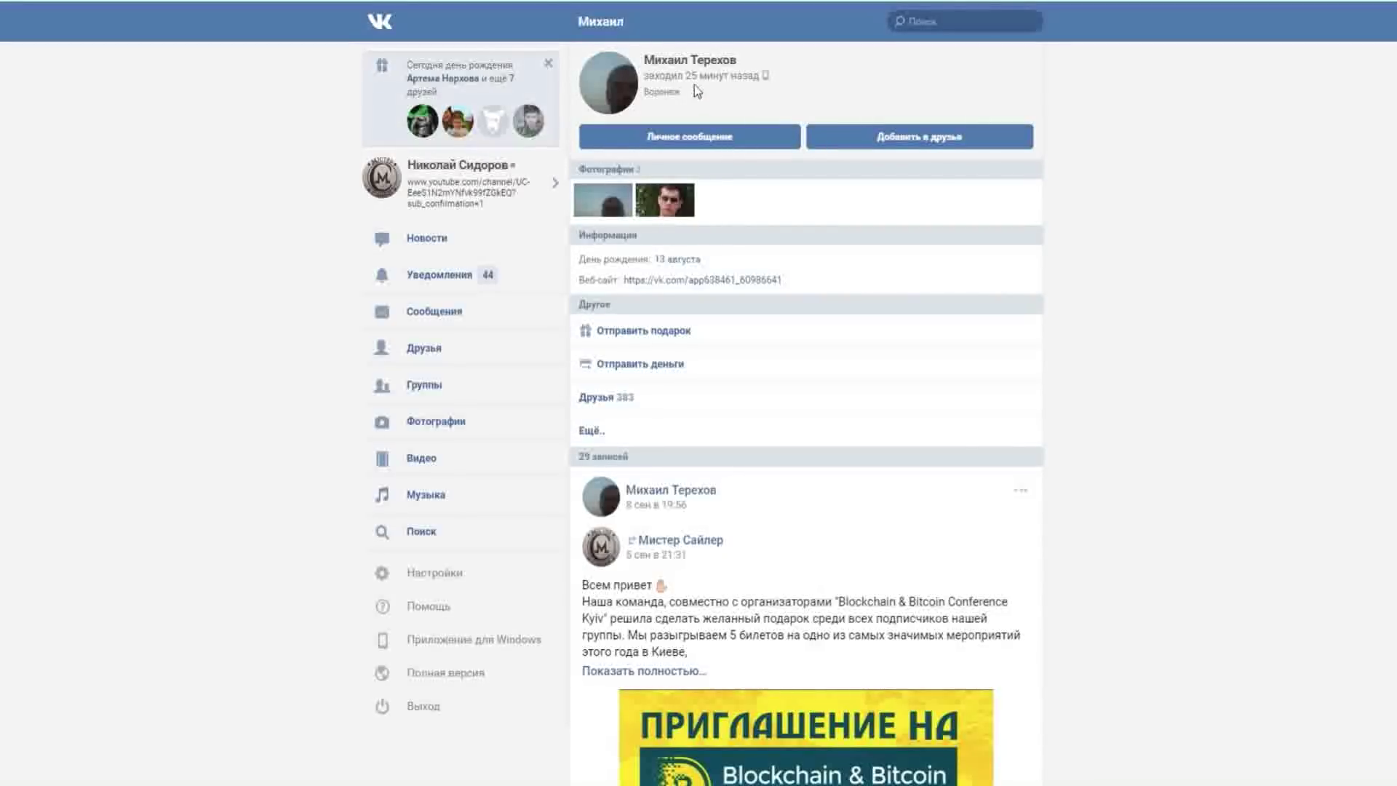
{"action": "scroll", "coordinate": [724, 250], "scroll_direction": "down", "scroll_amount": 5}
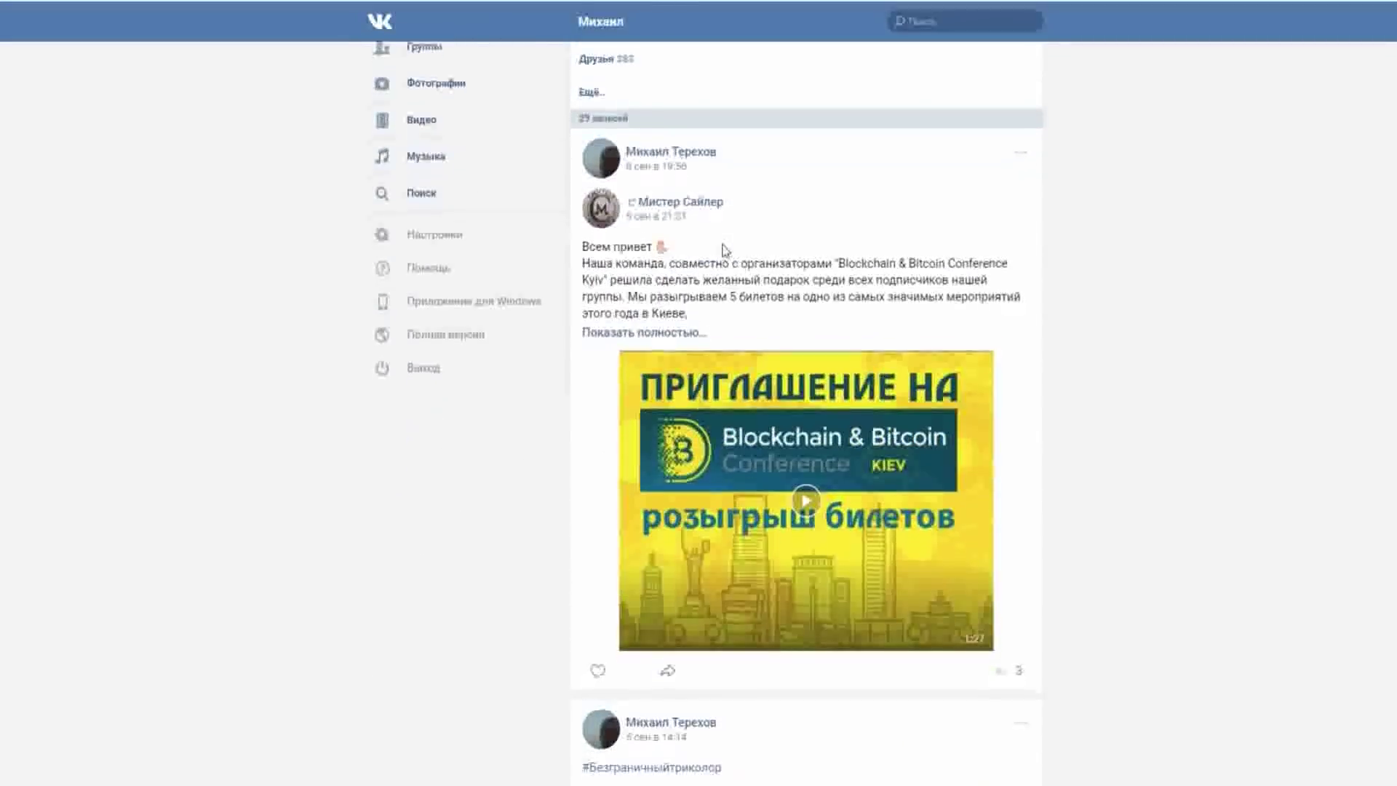
{"action": "scroll", "coordinate": [724, 249], "scroll_direction": "down", "scroll_amount": 5}
{"action": "scroll", "coordinate": [714, 268], "scroll_direction": "up", "scroll_amount": 7}
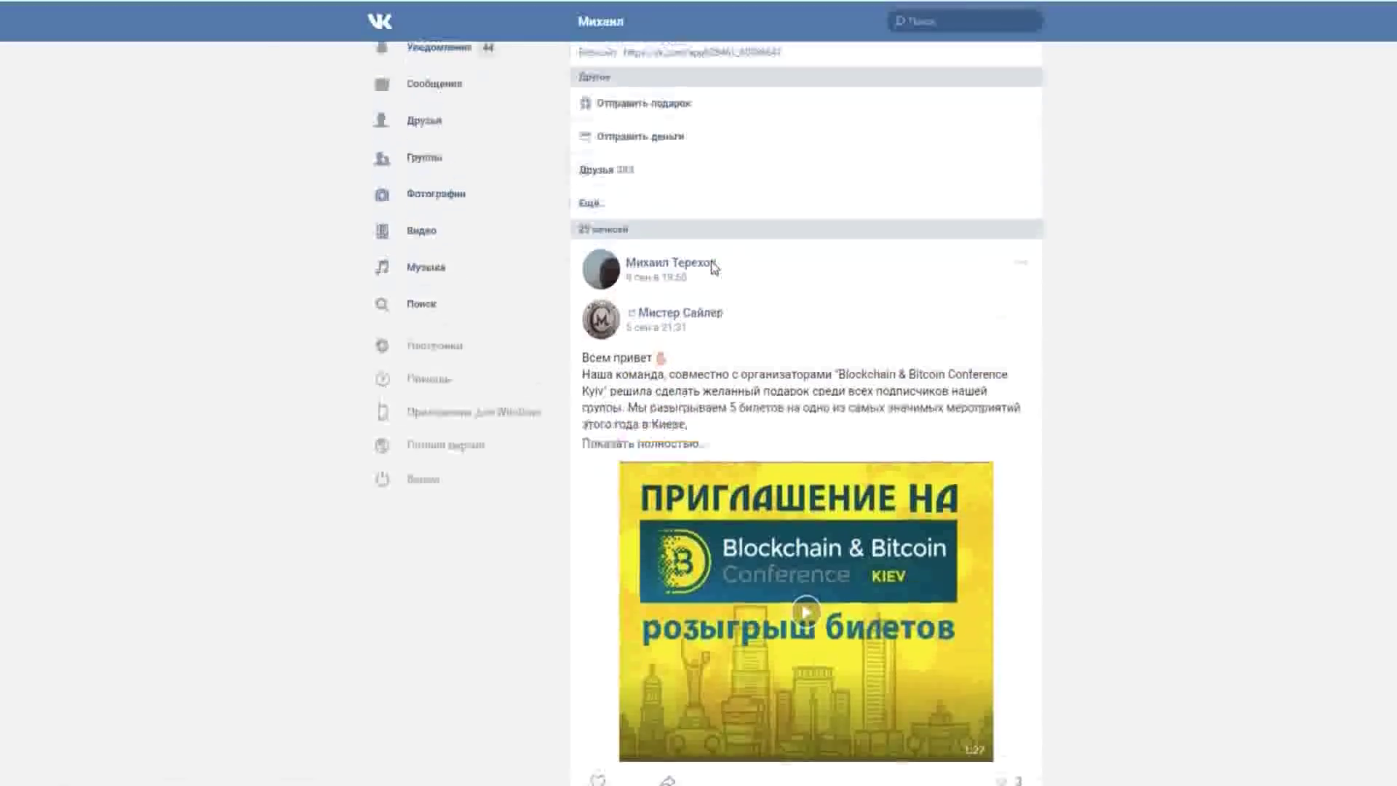
{"action": "scroll", "coordinate": [713, 268], "scroll_direction": "up", "scroll_amount": 3}
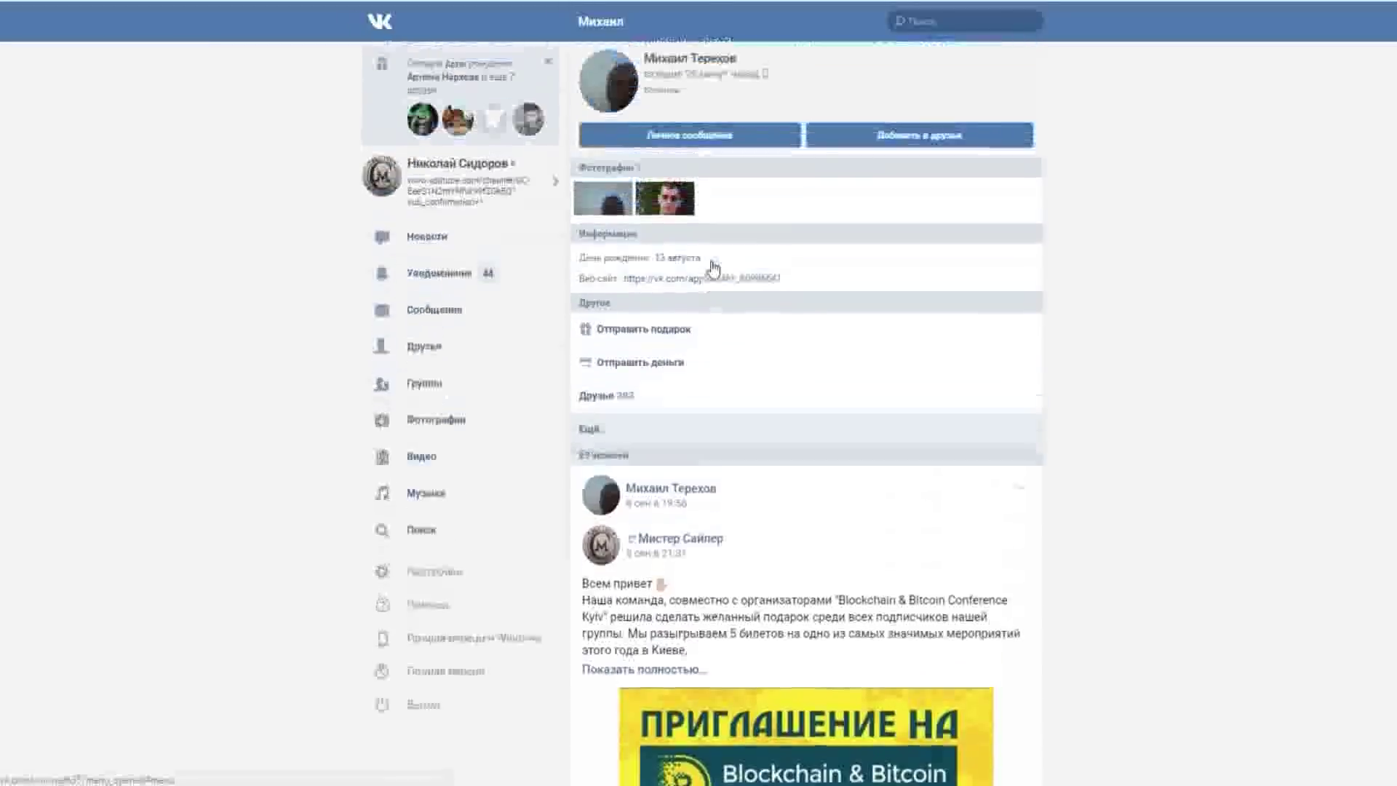
Write the winner the private message "Привет,ты победил,свяжись со мной" and place its full text on the clipboard
{"action": "left_click", "coordinate": [668, 138]}
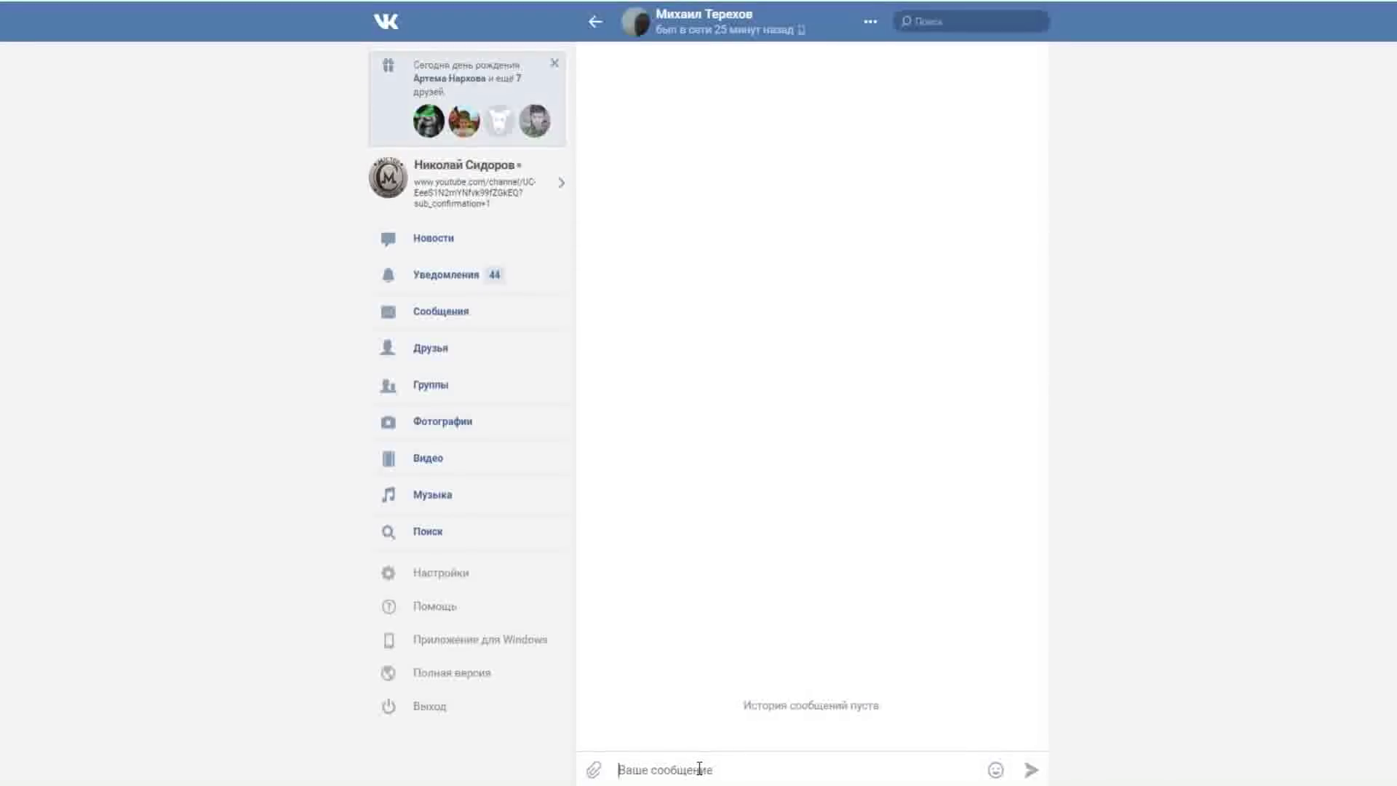
{"action": "type", "text": "победил,свяжись со мной"}
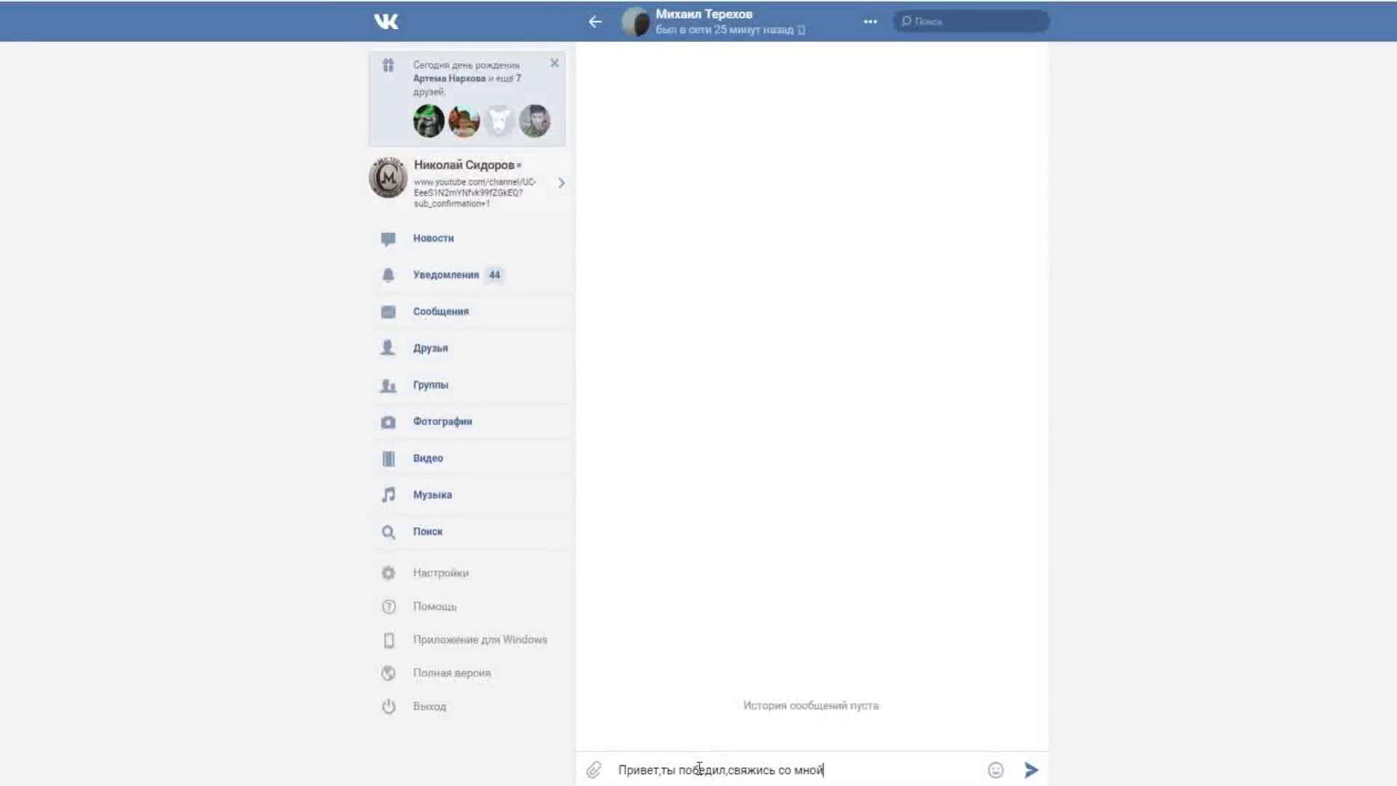
{"action": "key", "text": "ctrl+a"}
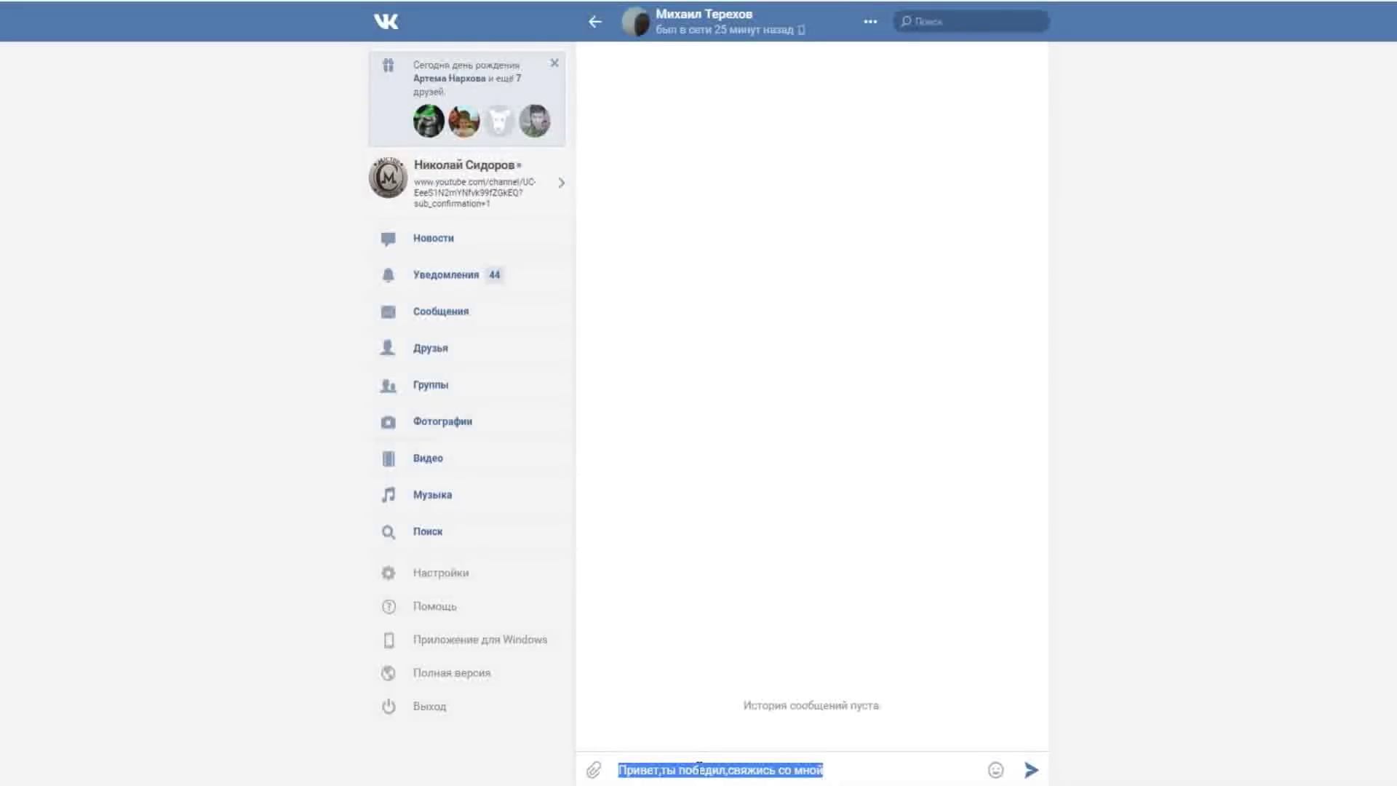
{"action": "key", "text": "ctrl+x"}
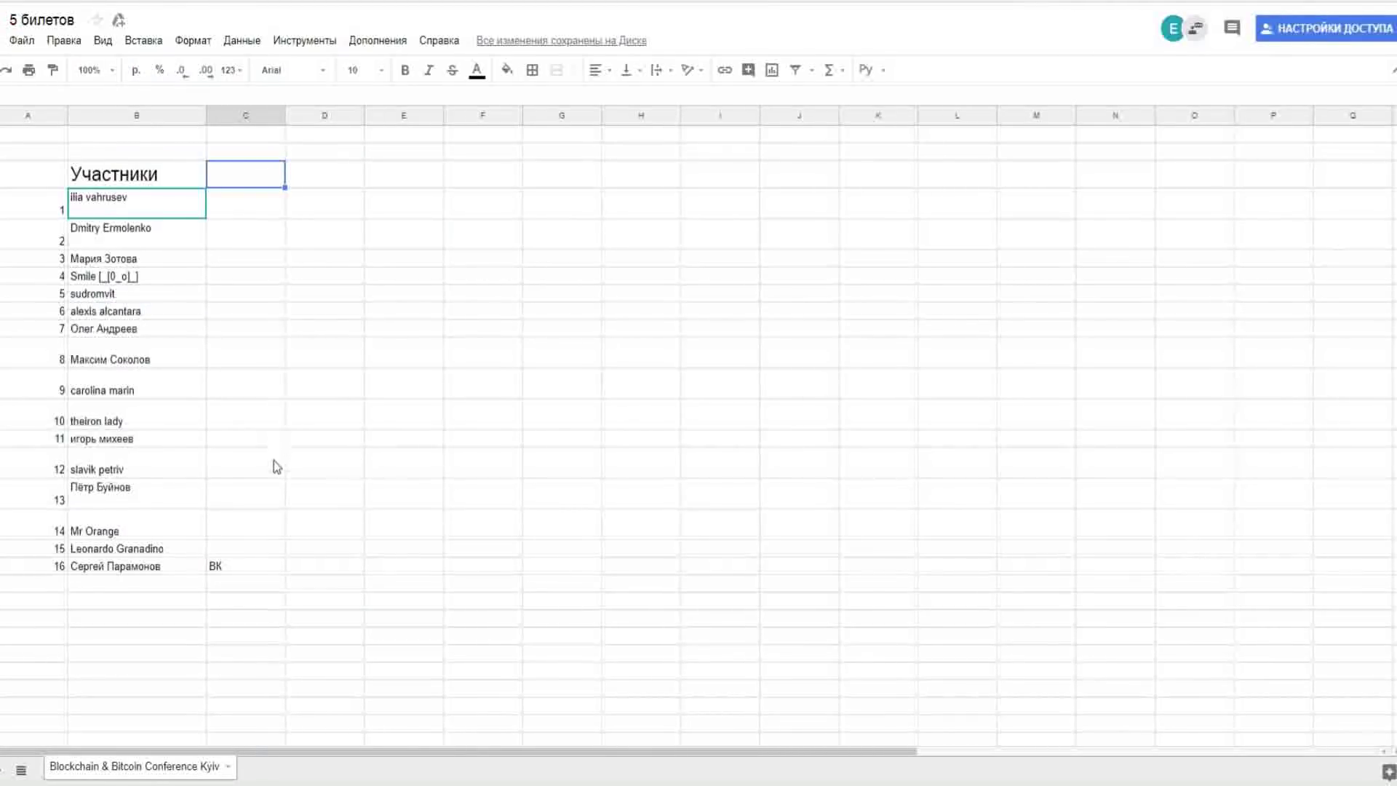
Try to mark the thirteenth participant with a plus in the cell beside the name in the "5 билетов" spreadsheet
{"action": "left_click", "coordinate": [262, 499]}
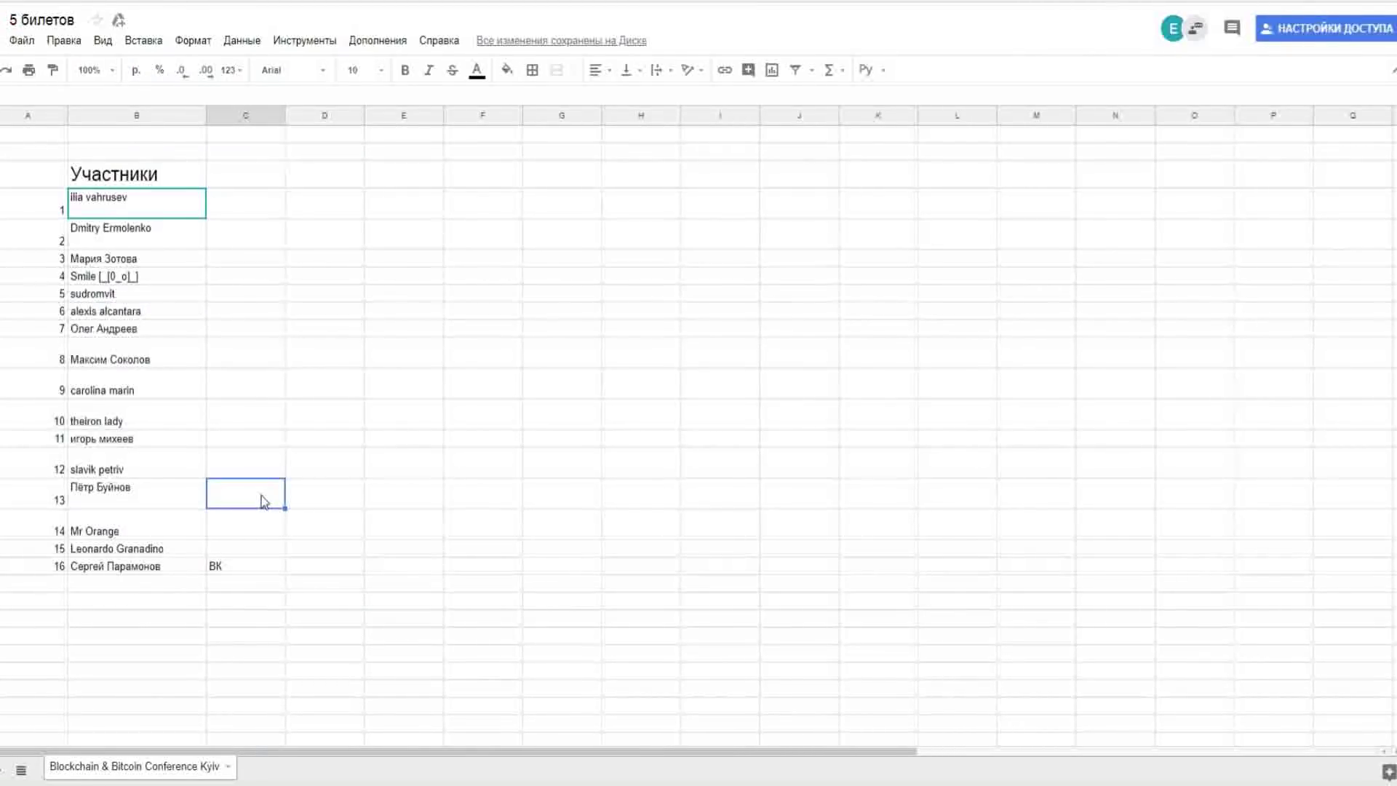
{"action": "type", "text": "="}
{"action": "left_click", "coordinate": [440, 463]}
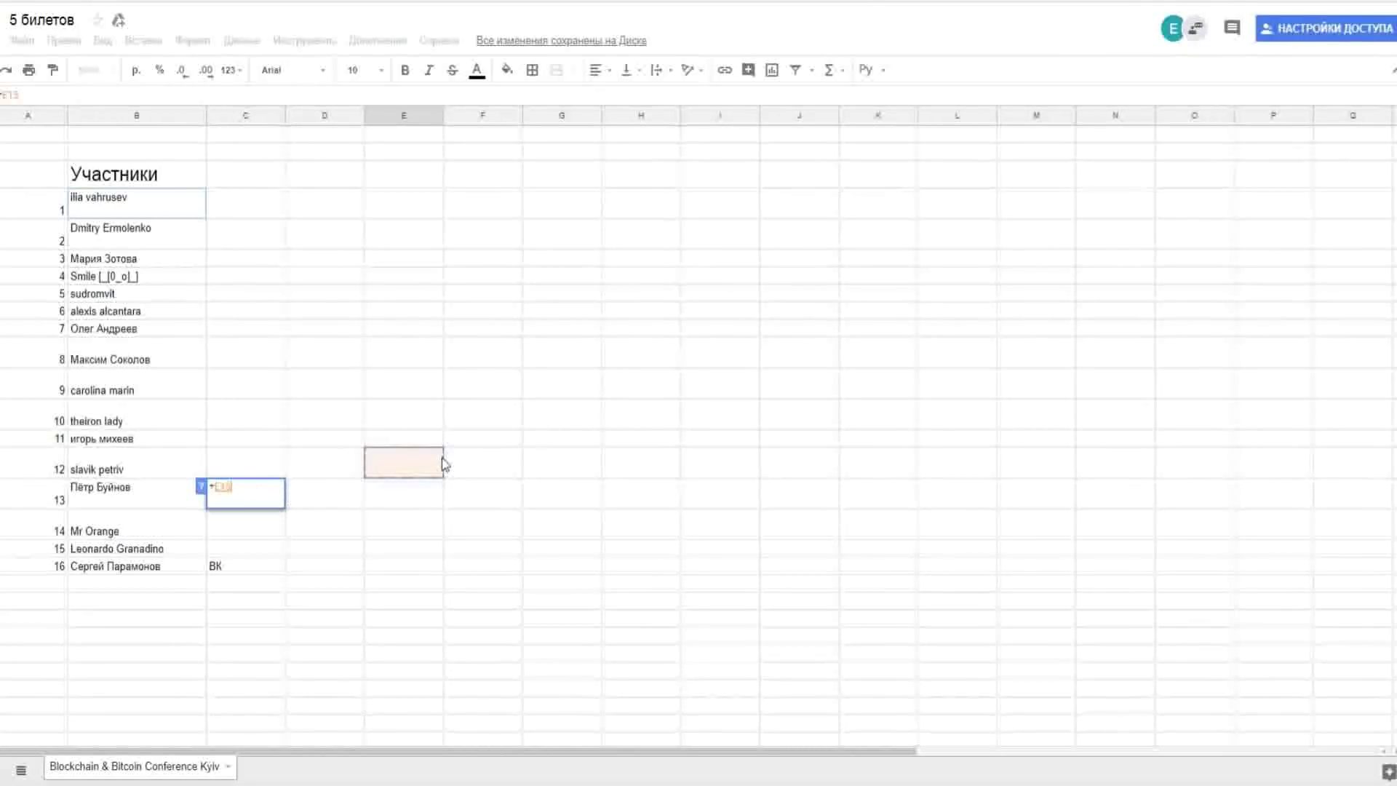
{"action": "left_click", "coordinate": [464, 360]}
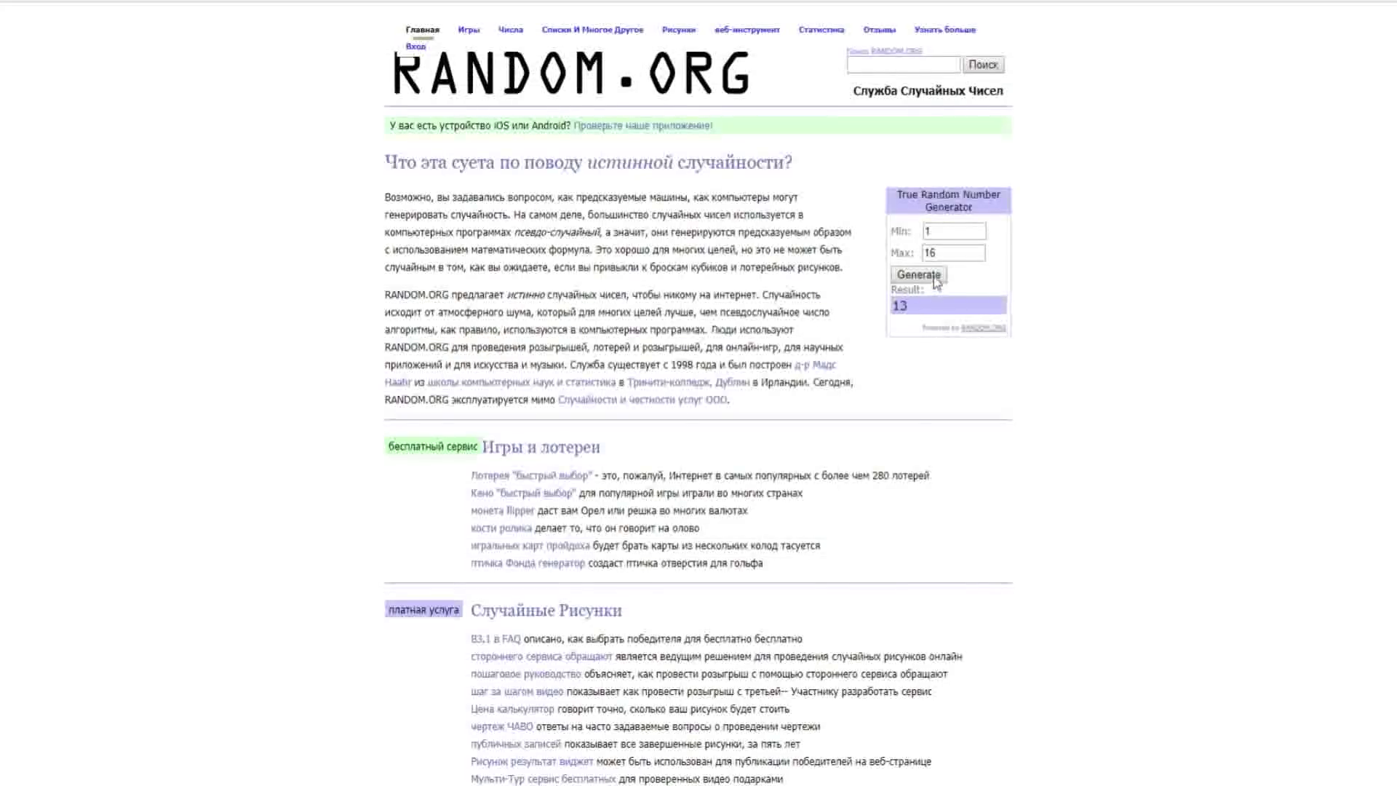
Draw another random number from 1 to 16 and open the VK repost link in the drawn participant's YouTube comment
{"action": "left_click", "coordinate": [935, 278]}
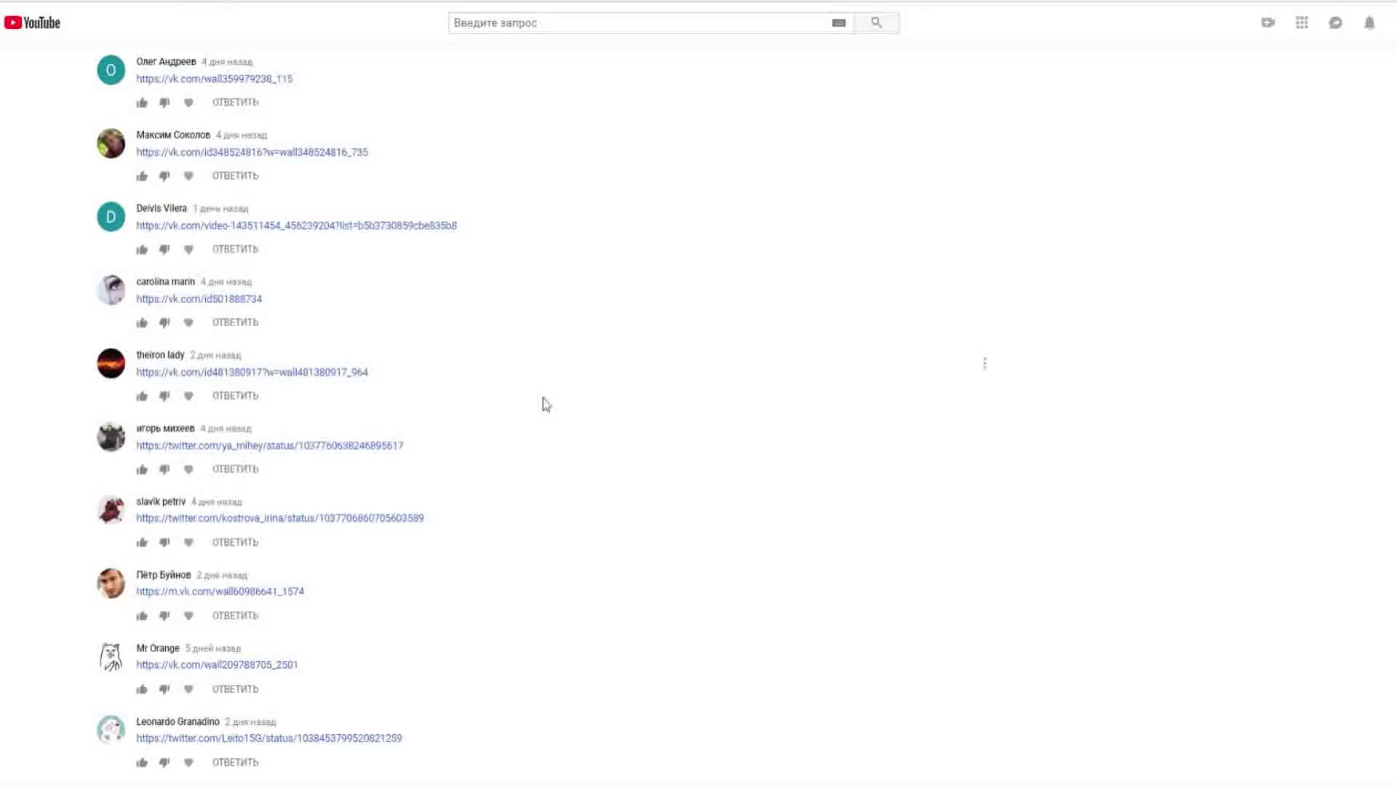
{"action": "scroll", "coordinate": [549, 389], "scroll_direction": "up", "scroll_amount": 2}
{"action": "scroll", "coordinate": [554, 385], "scroll_direction": "up", "scroll_amount": 4}
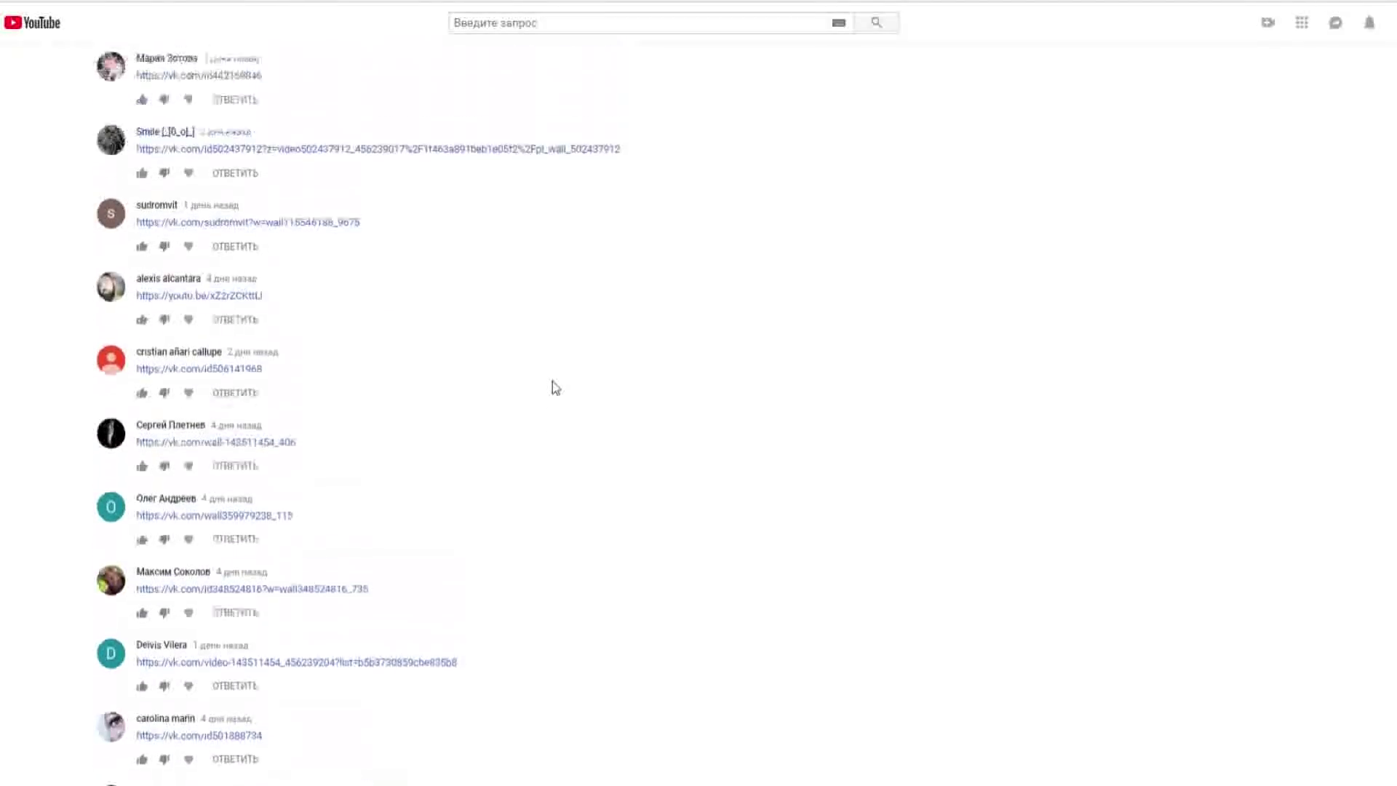
{"action": "left_click", "coordinate": [281, 288]}
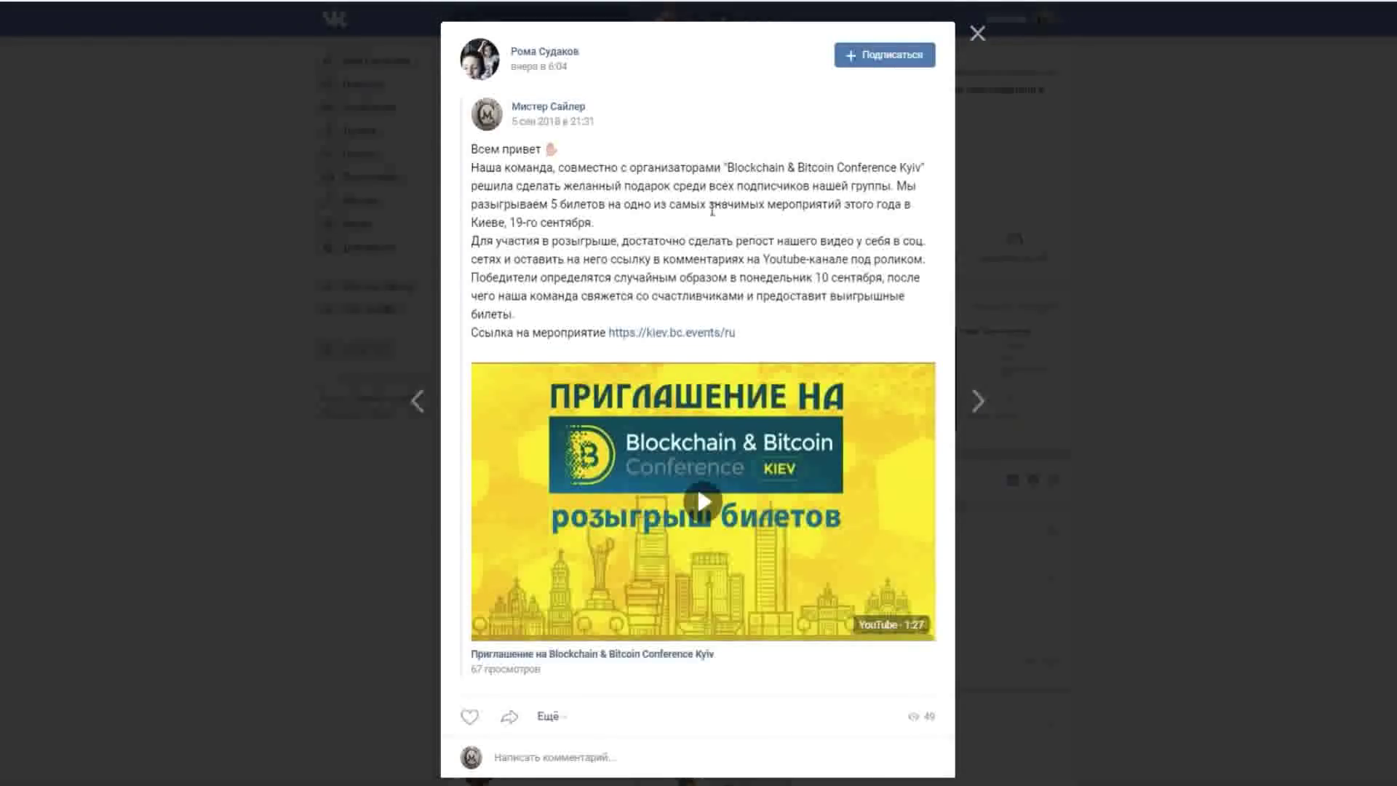
Close the enlarged repost and check the giveaway repost on the participant's profile wall
{"action": "left_click", "coordinate": [979, 35]}
{"action": "scroll", "coordinate": [946, 408], "scroll_direction": "down", "scroll_amount": 6}
{"action": "scroll", "coordinate": [939, 434], "scroll_direction": "down", "scroll_amount": 10}
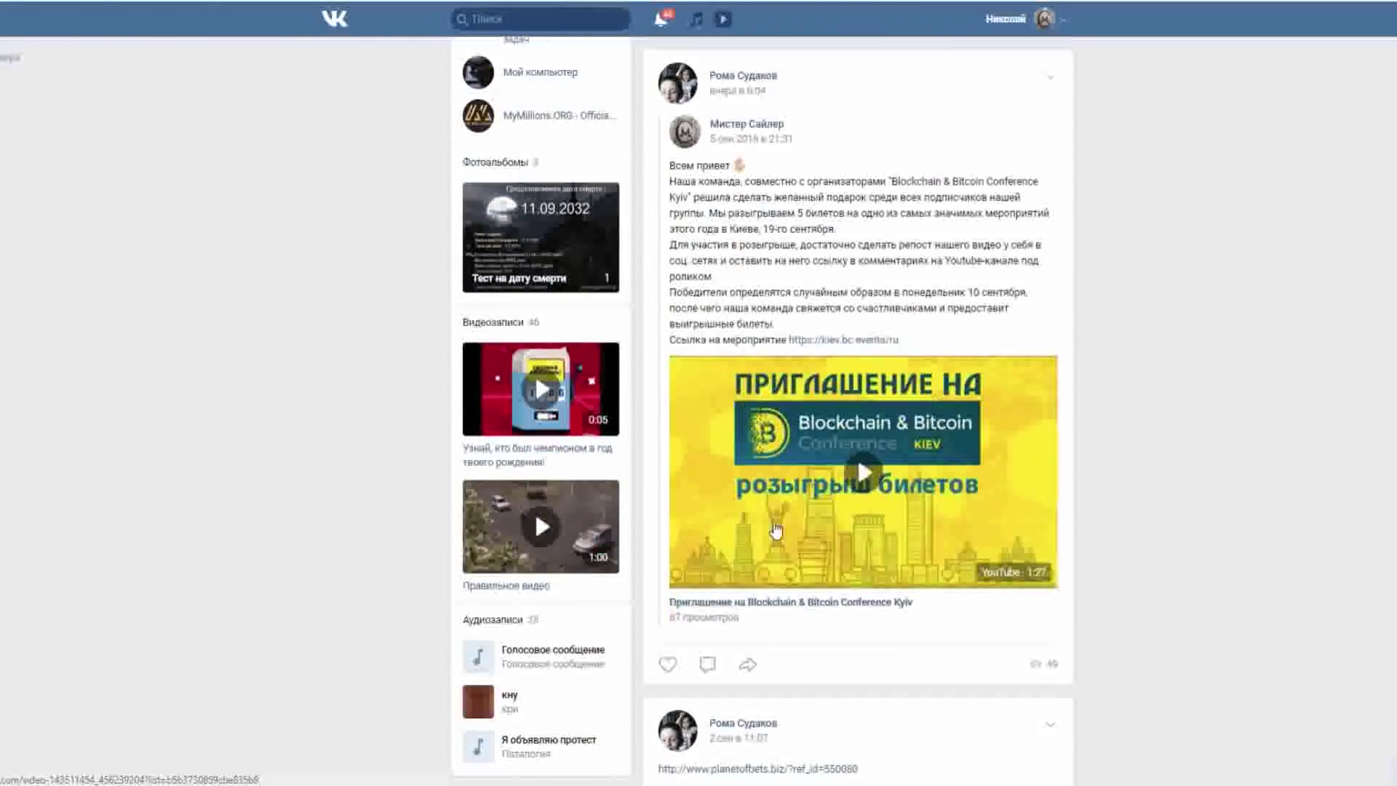
{"action": "scroll", "coordinate": [843, 492], "scroll_direction": "up", "scroll_amount": 12}
{"action": "scroll", "coordinate": [843, 491], "scroll_direction": "up", "scroll_amount": 5}
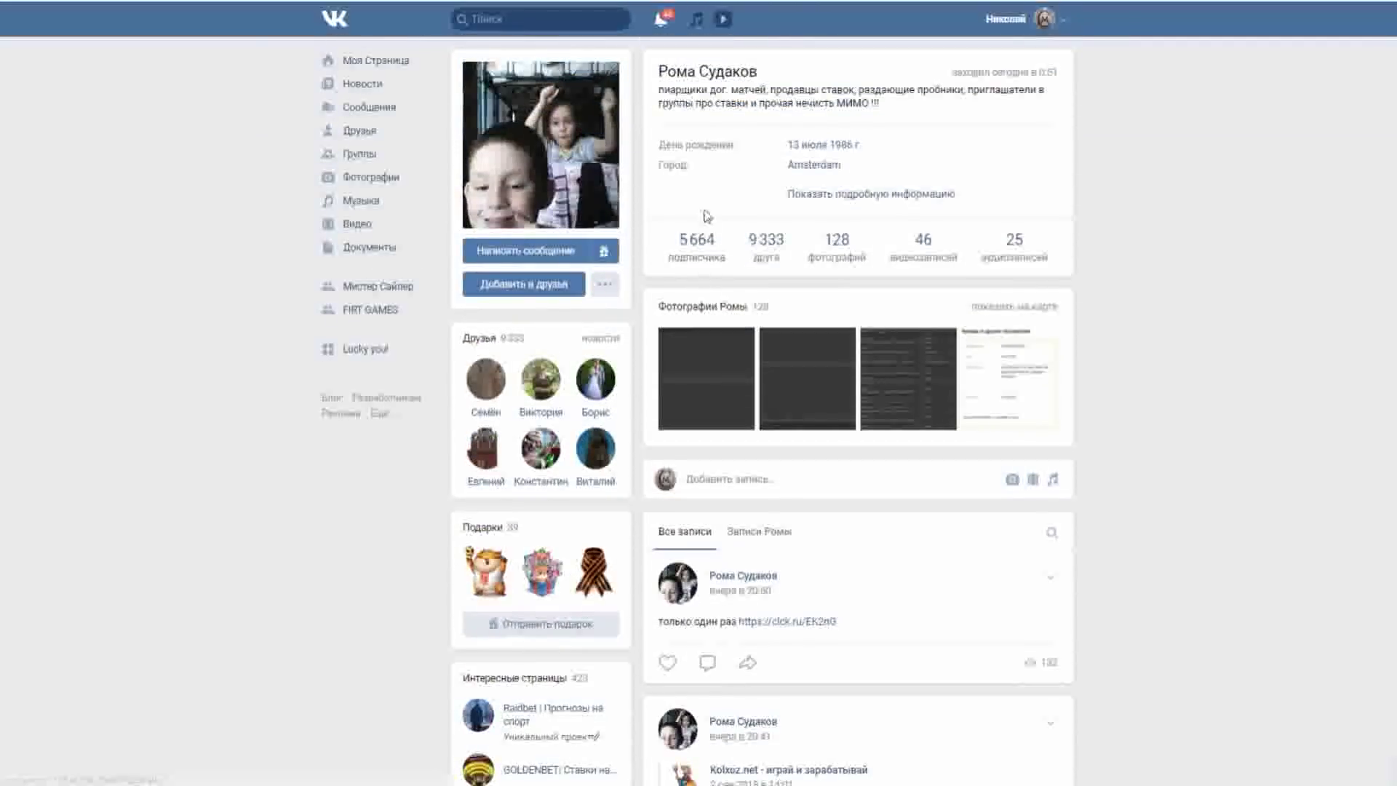
Send the second winner the copied message "Привет,ты победил,свяжись со мной" from the profile page
{"action": "left_click", "coordinate": [547, 251]}
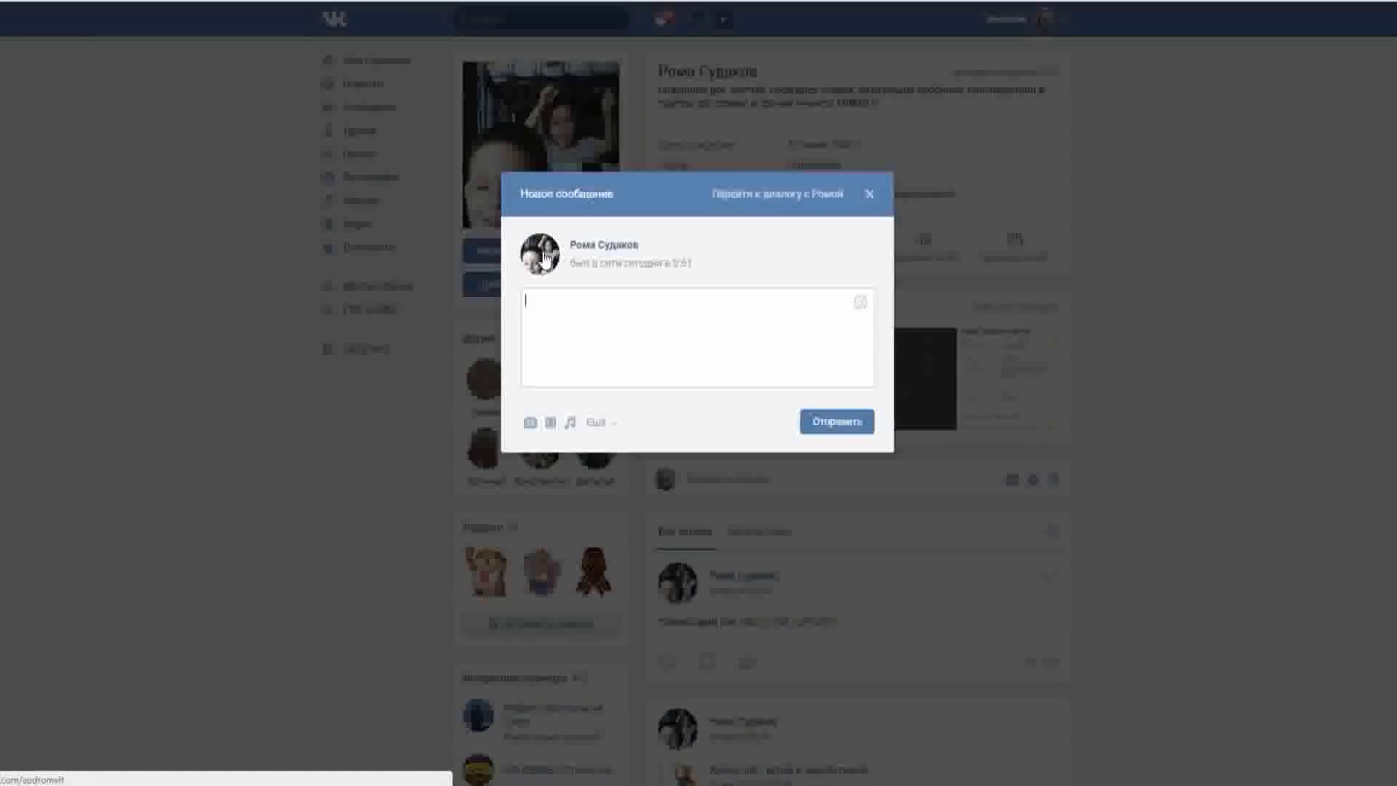
{"action": "key", "text": "ctrl+v"}
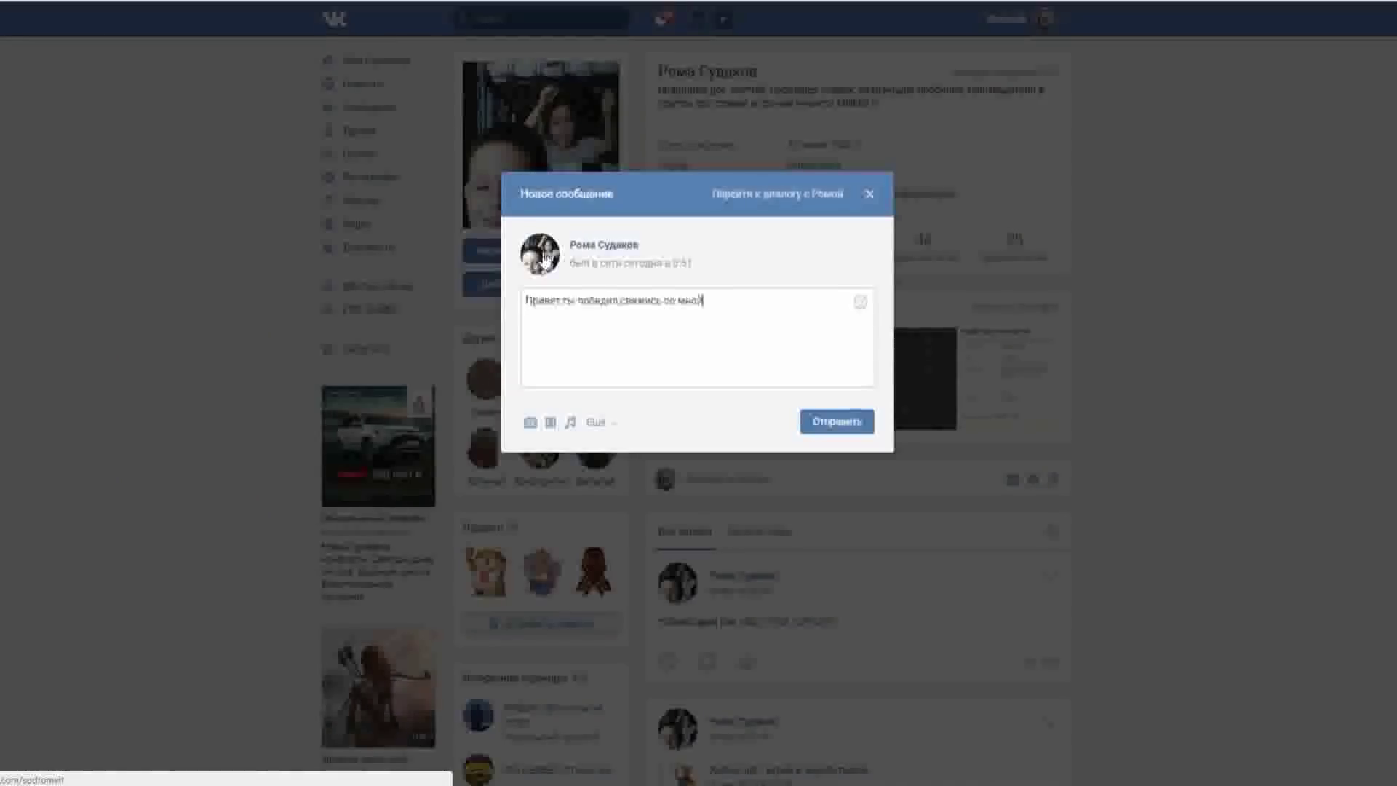
{"action": "left_click", "coordinate": [827, 429]}
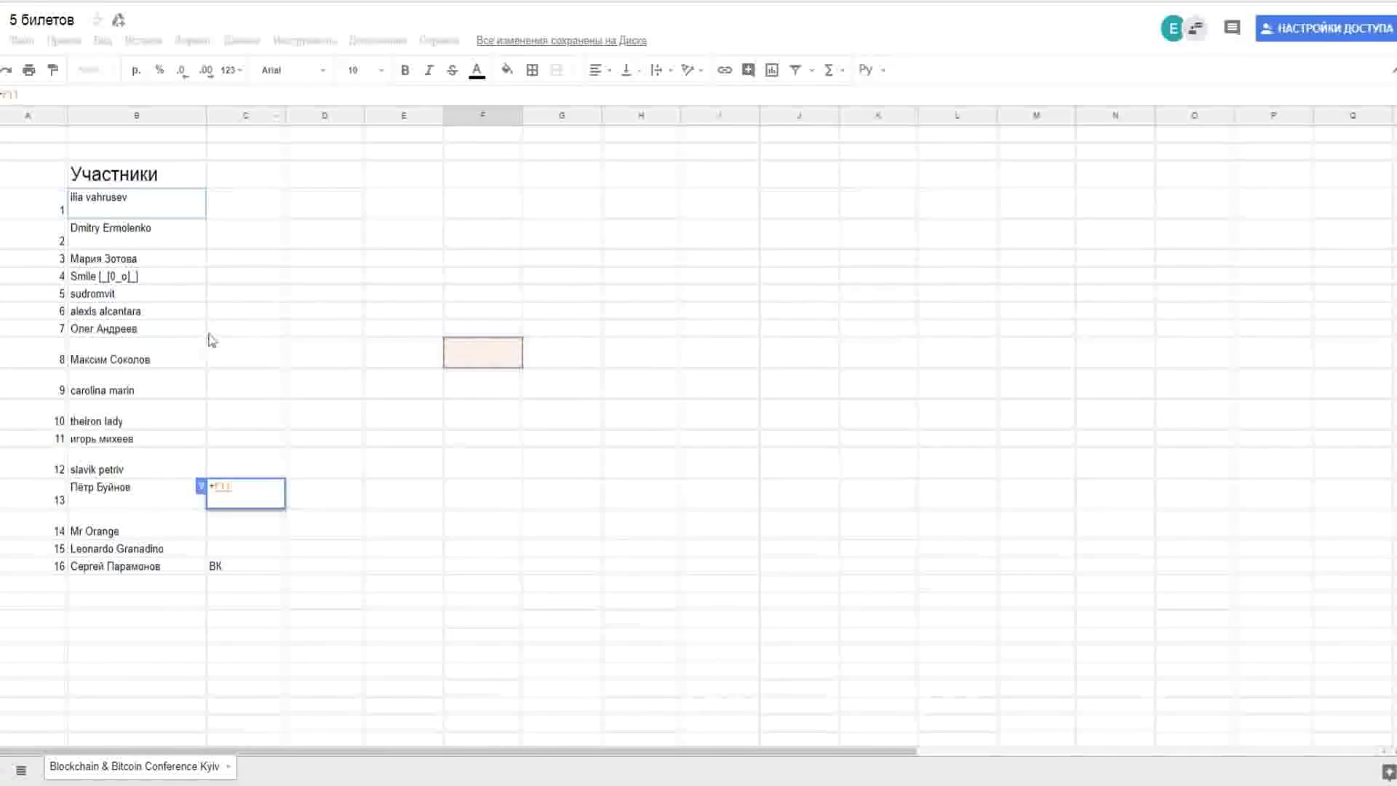
Try to mark the fifth participant with a plus in the participants spreadsheet and select that participant's row
{"action": "left_click", "coordinate": [222, 296]}
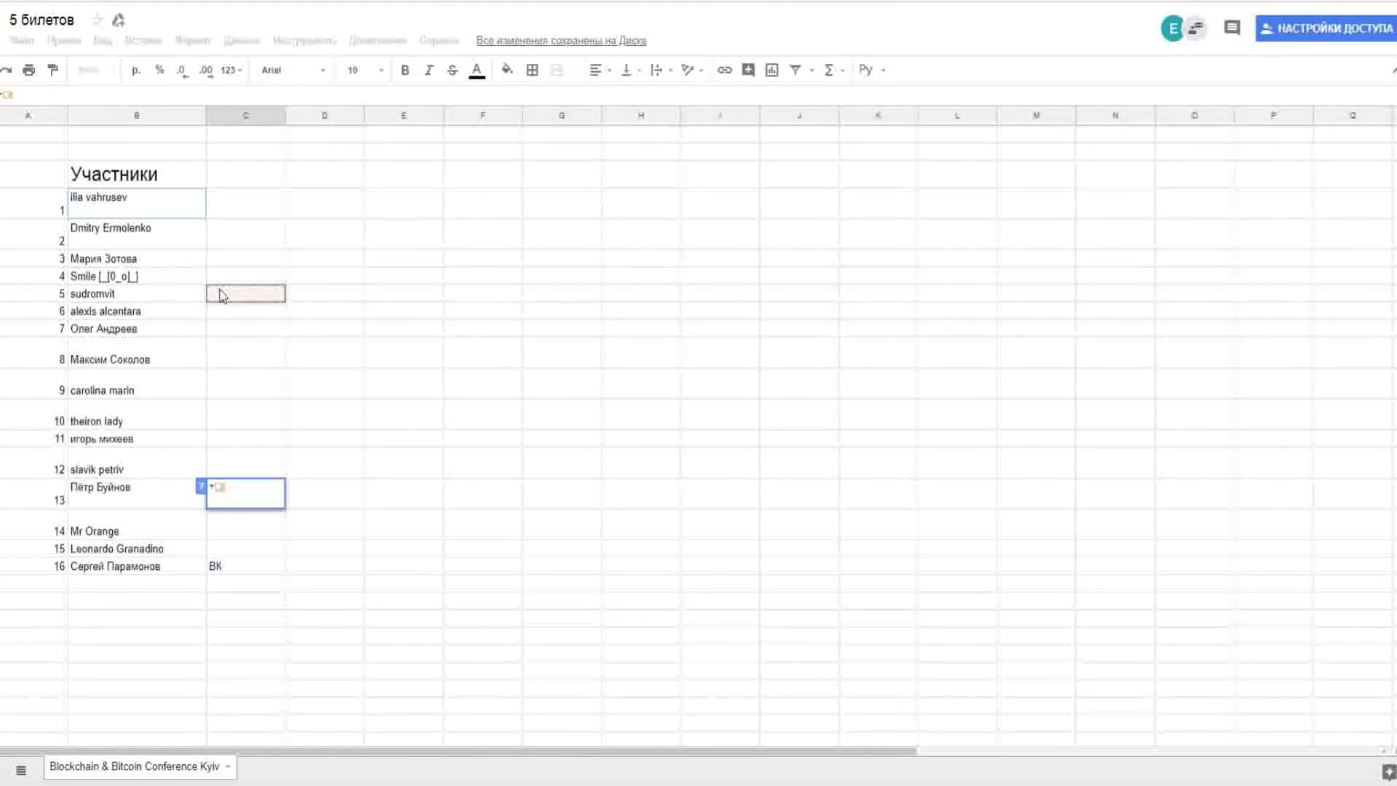
{"action": "type", "text": "+"}
{"action": "left_click", "coordinate": [242, 294]}
{"action": "type", "text": "+C5+"}
{"action": "left_click", "coordinate": [339, 295]}
{"action": "left_click", "coordinate": [237, 294]}
{"action": "type", "text": "+C5+"}
{"action": "left_click", "coordinate": [180, 299]}
{"action": "type", "text": "+B5+"}
{"action": "left_click", "coordinate": [131, 301]}
{"action": "left_click", "coordinate": [48, 298]}
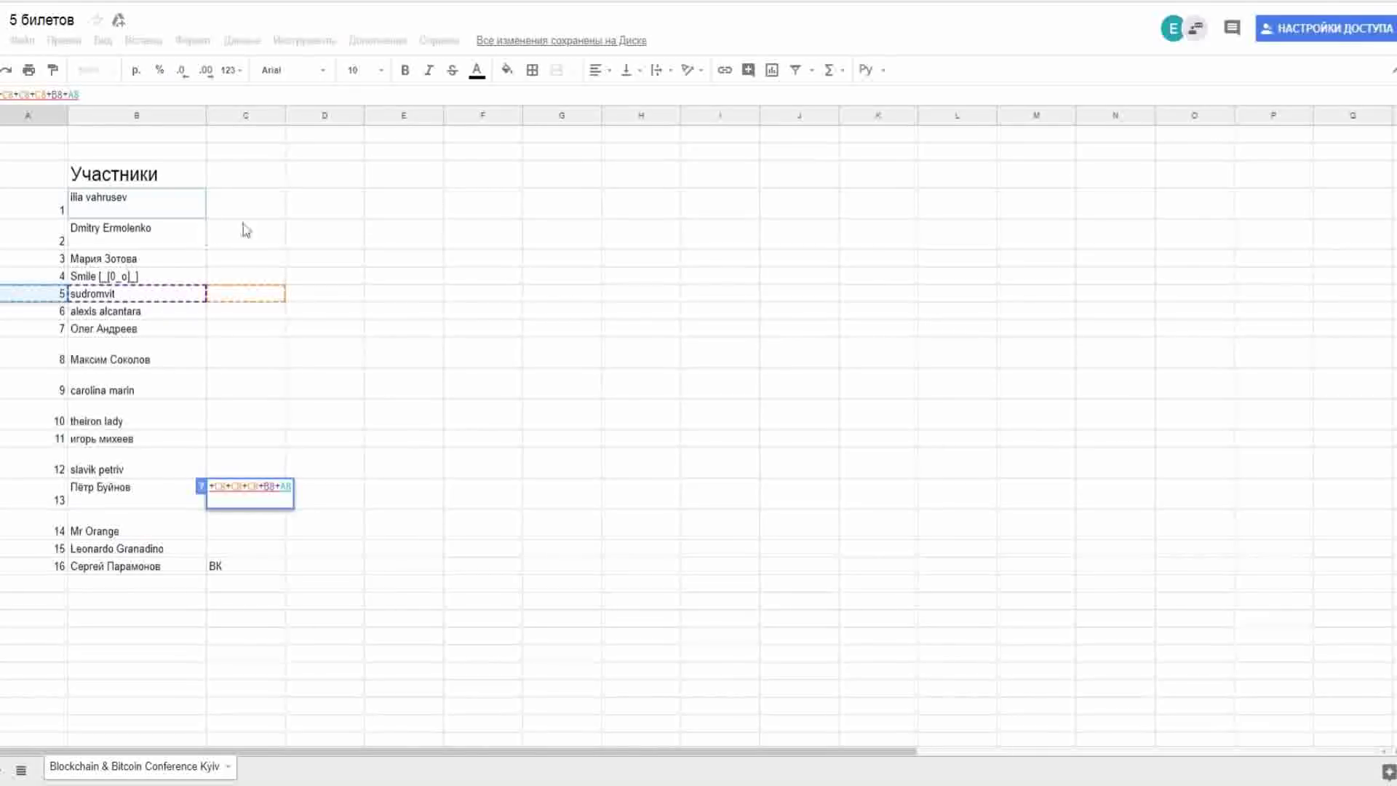
Fill the edited cell beside the thirteenth participant with orange and leave the cell
{"action": "left_click", "coordinate": [508, 70]}
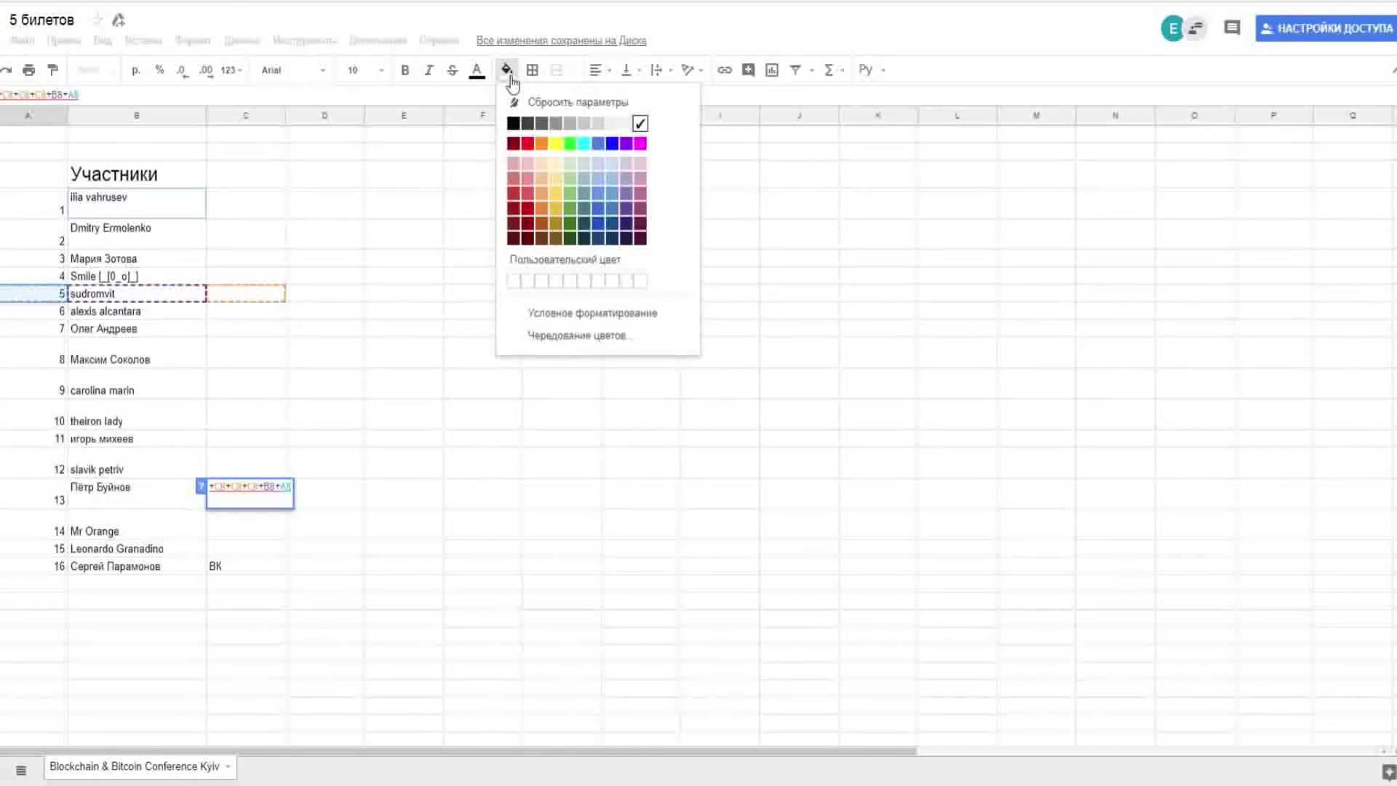
{"action": "left_click", "coordinate": [541, 144]}
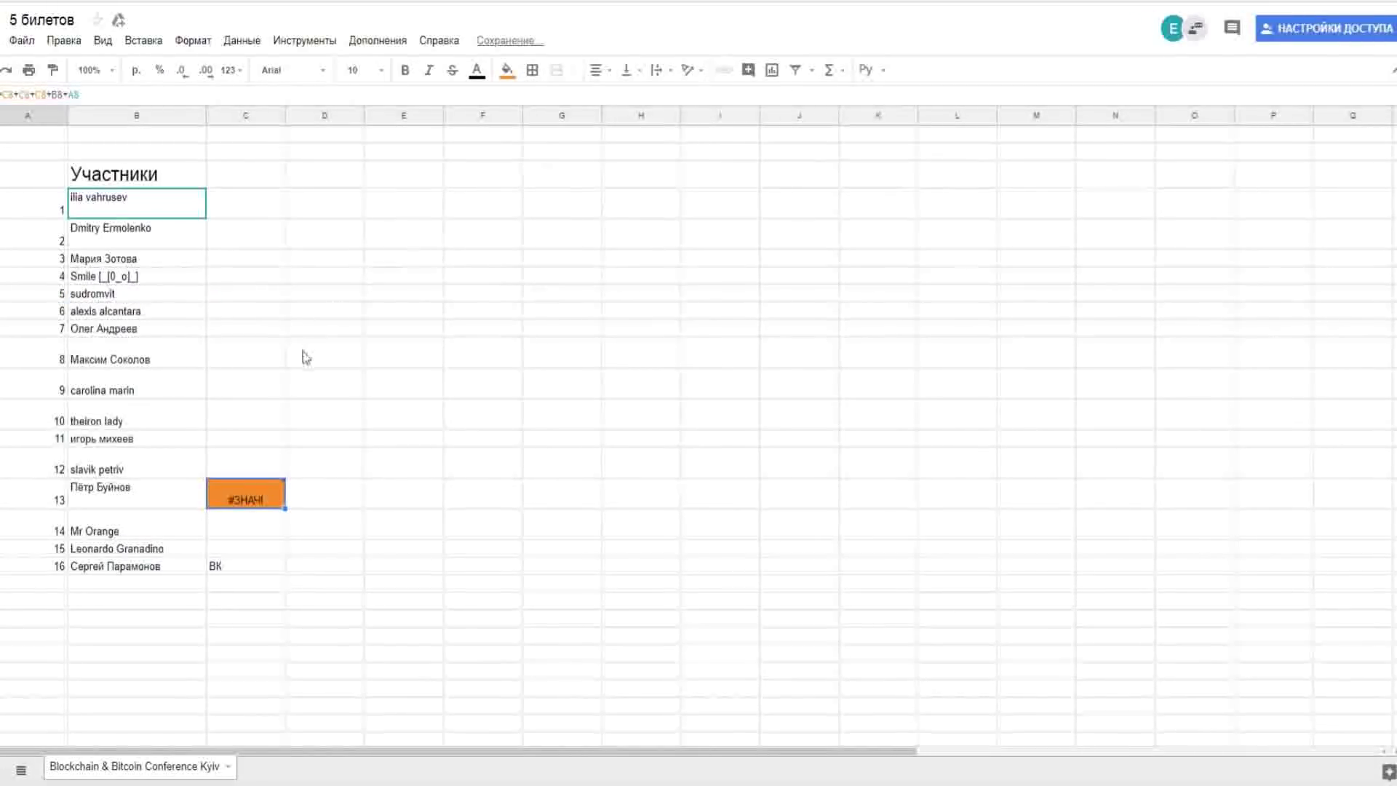
{"action": "left_click", "coordinate": [294, 377]}
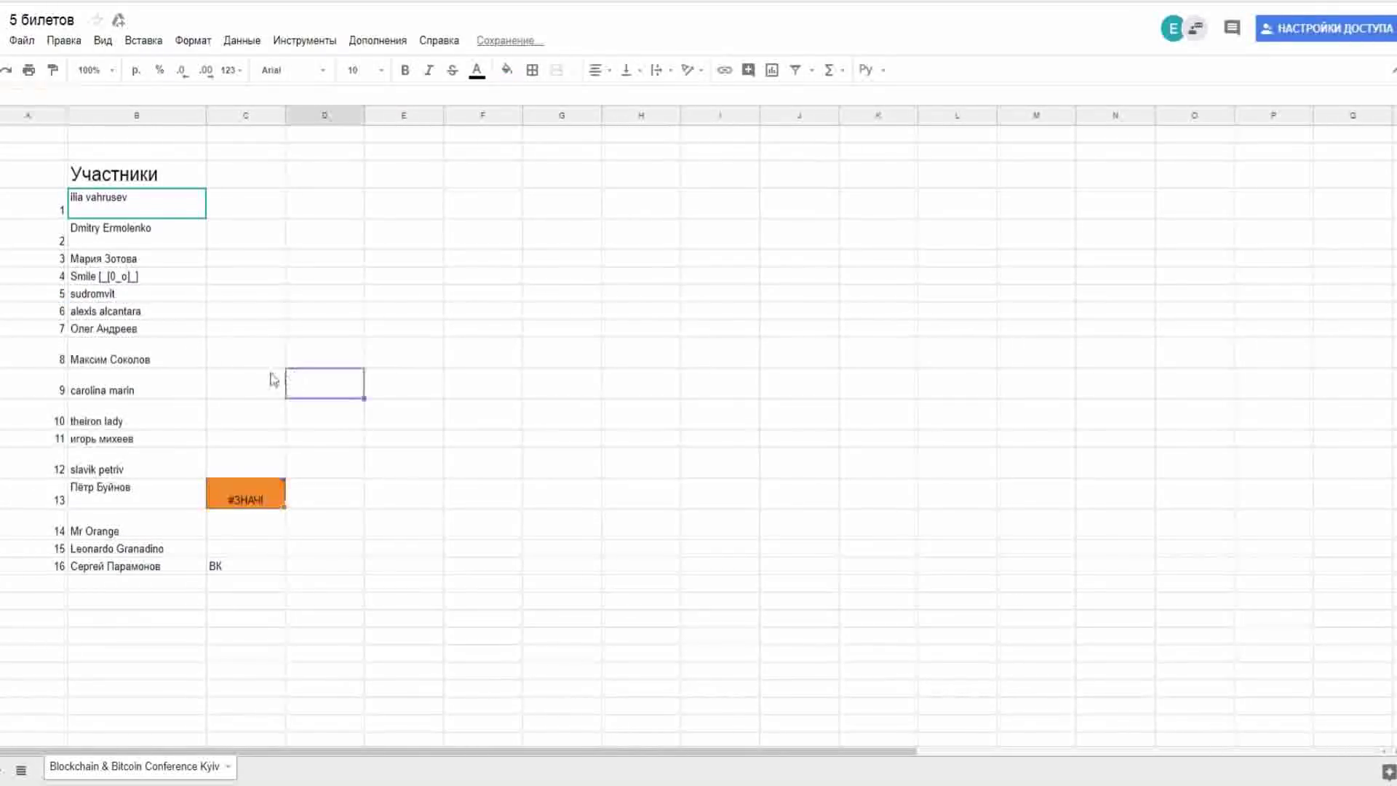
Fill the name cells of the fifth and thirteenth participants with orange in the participants spreadsheet
{"action": "left_click", "coordinate": [102, 294]}
{"action": "left_click", "coordinate": [508, 70]}
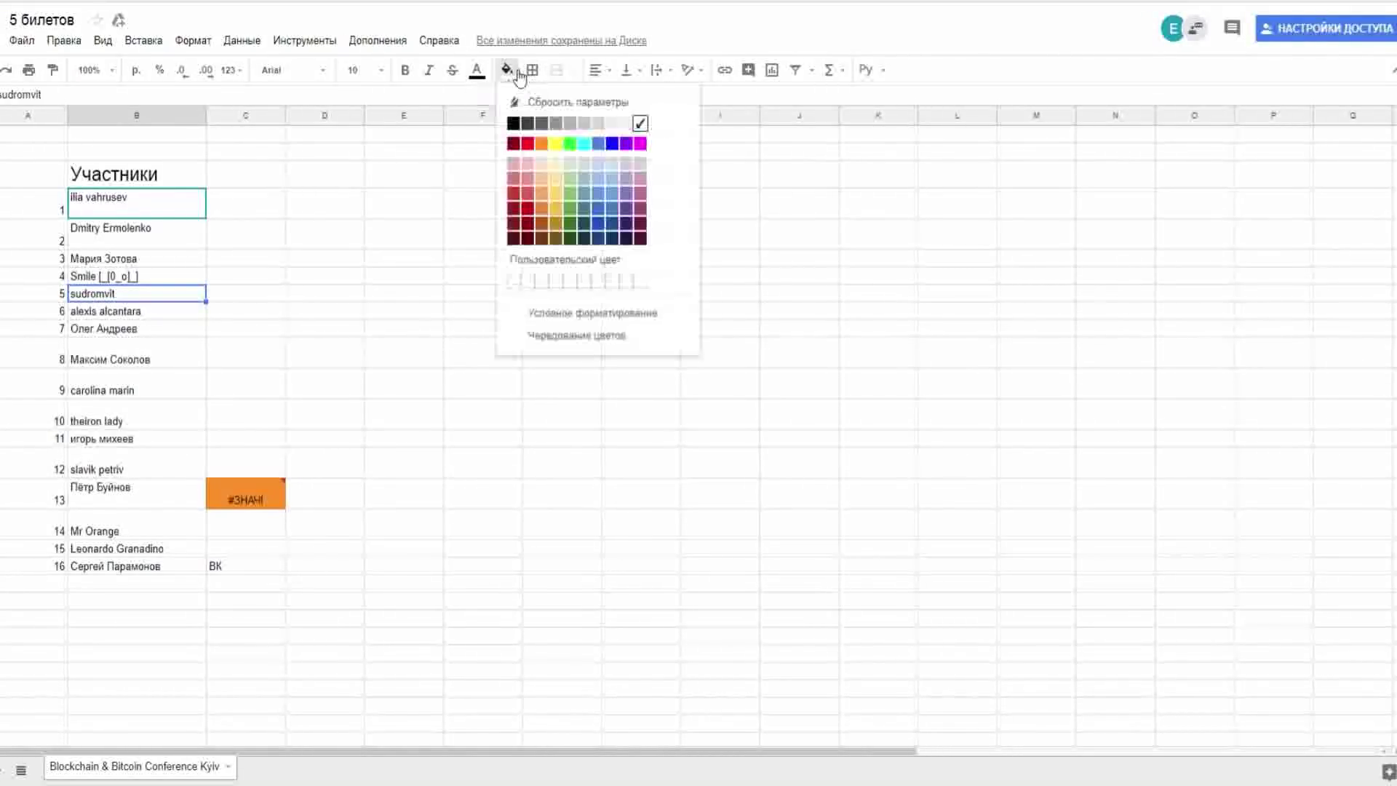
{"action": "left_click", "coordinate": [541, 143]}
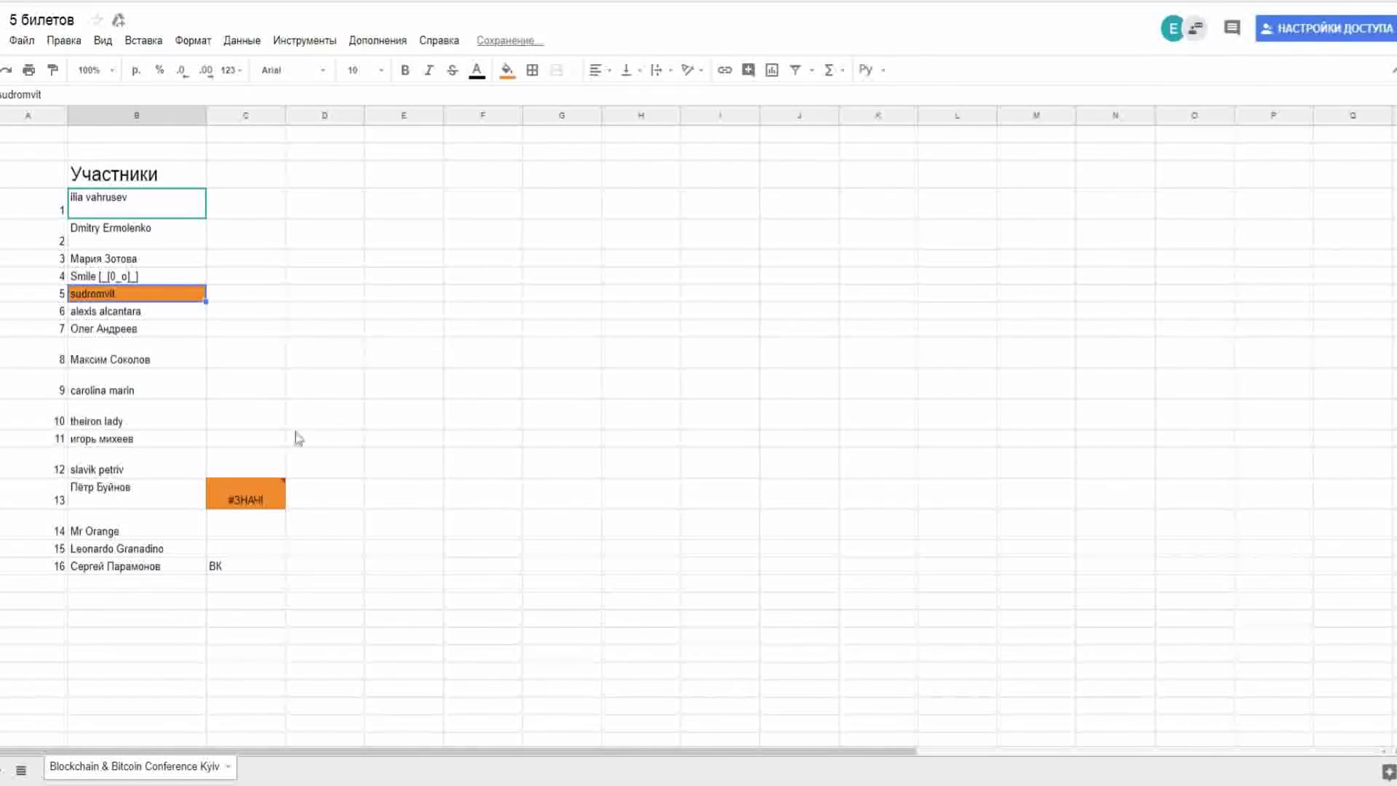
{"action": "left_click", "coordinate": [177, 492]}
{"action": "left_click", "coordinate": [507, 70]}
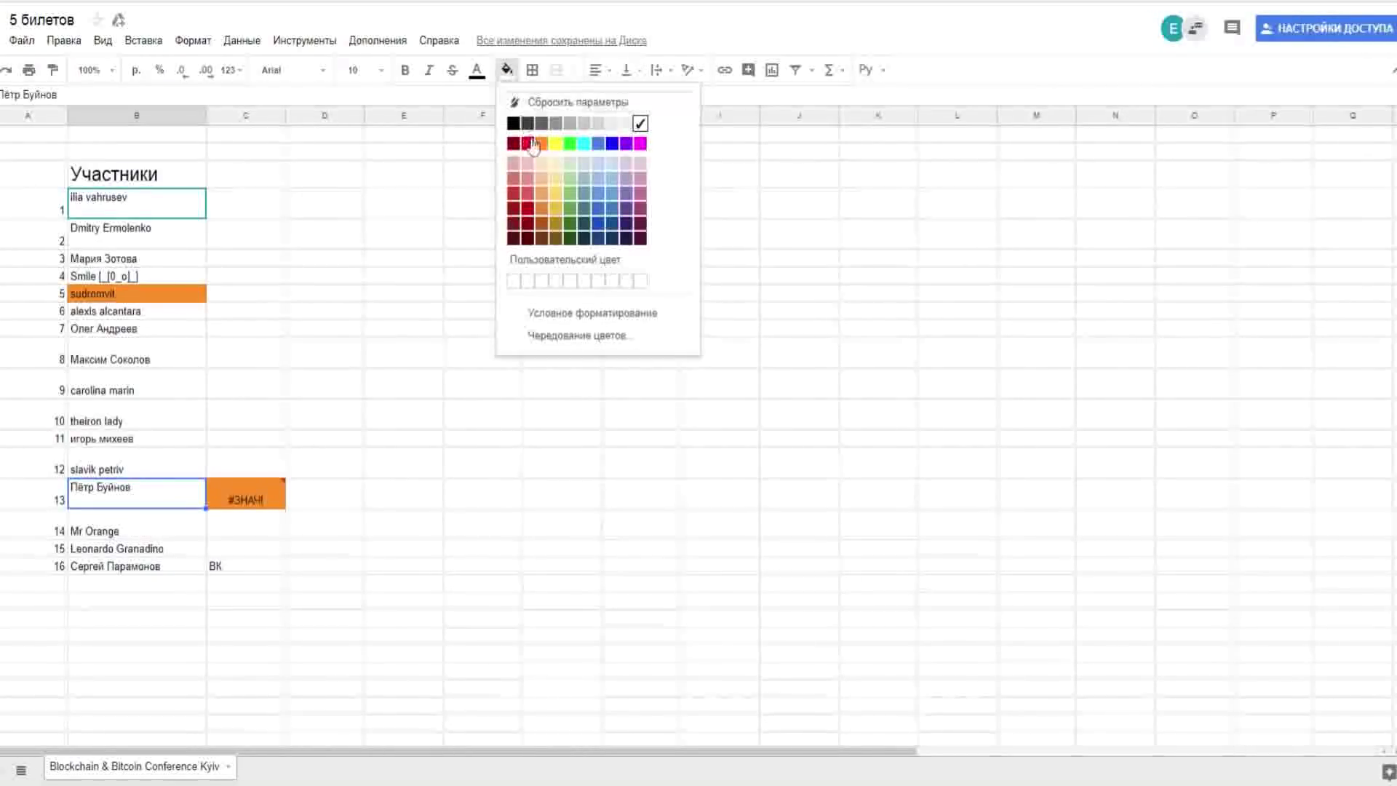
{"action": "left_click", "coordinate": [541, 143]}
{"action": "left_click", "coordinate": [472, 440]}
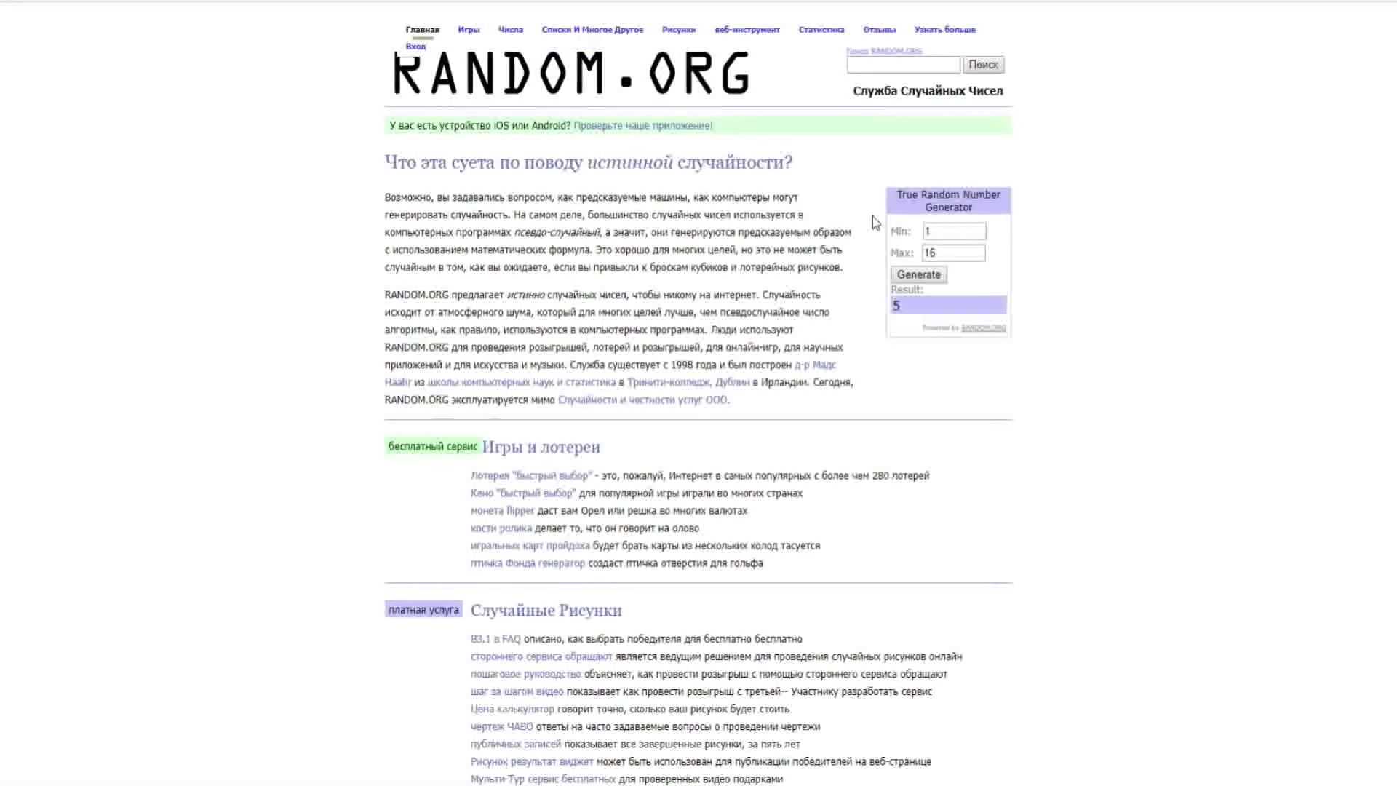
Generate a random number from 1 to 16, open the YouTube link in the sixth participant's comment, check the page and reload it
{"action": "left_click", "coordinate": [923, 277]}
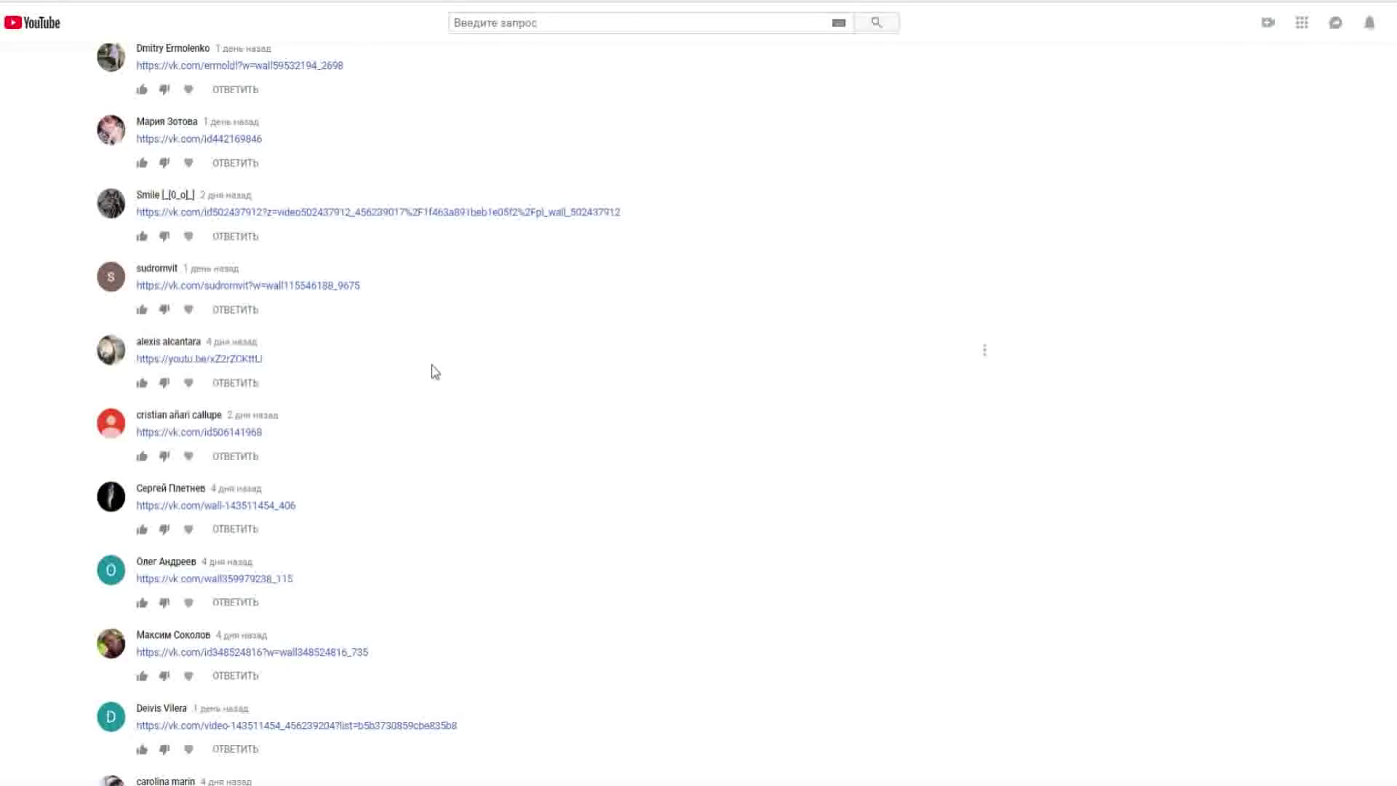
{"action": "left_click", "coordinate": [194, 362]}
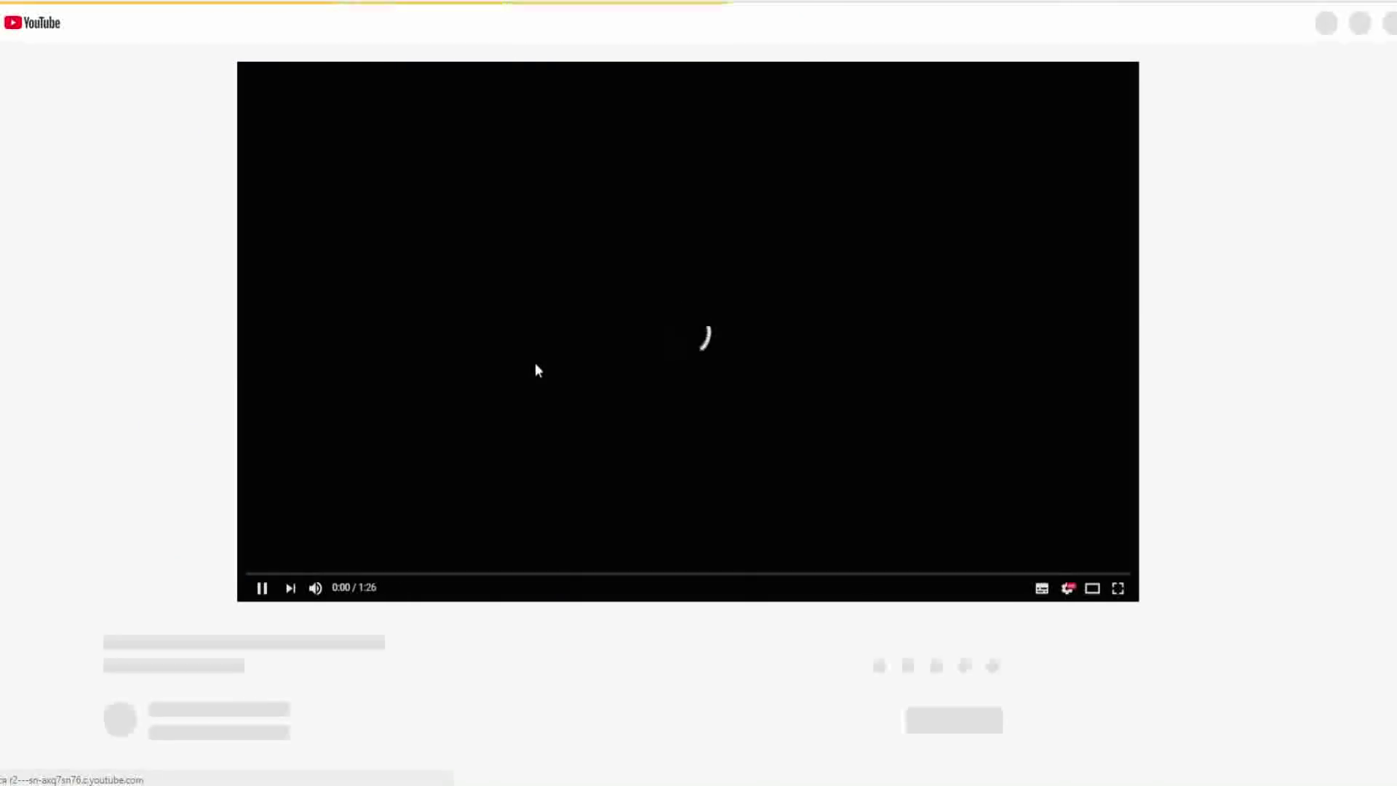
{"action": "scroll", "coordinate": [456, 371], "scroll_direction": "down", "scroll_amount": 6}
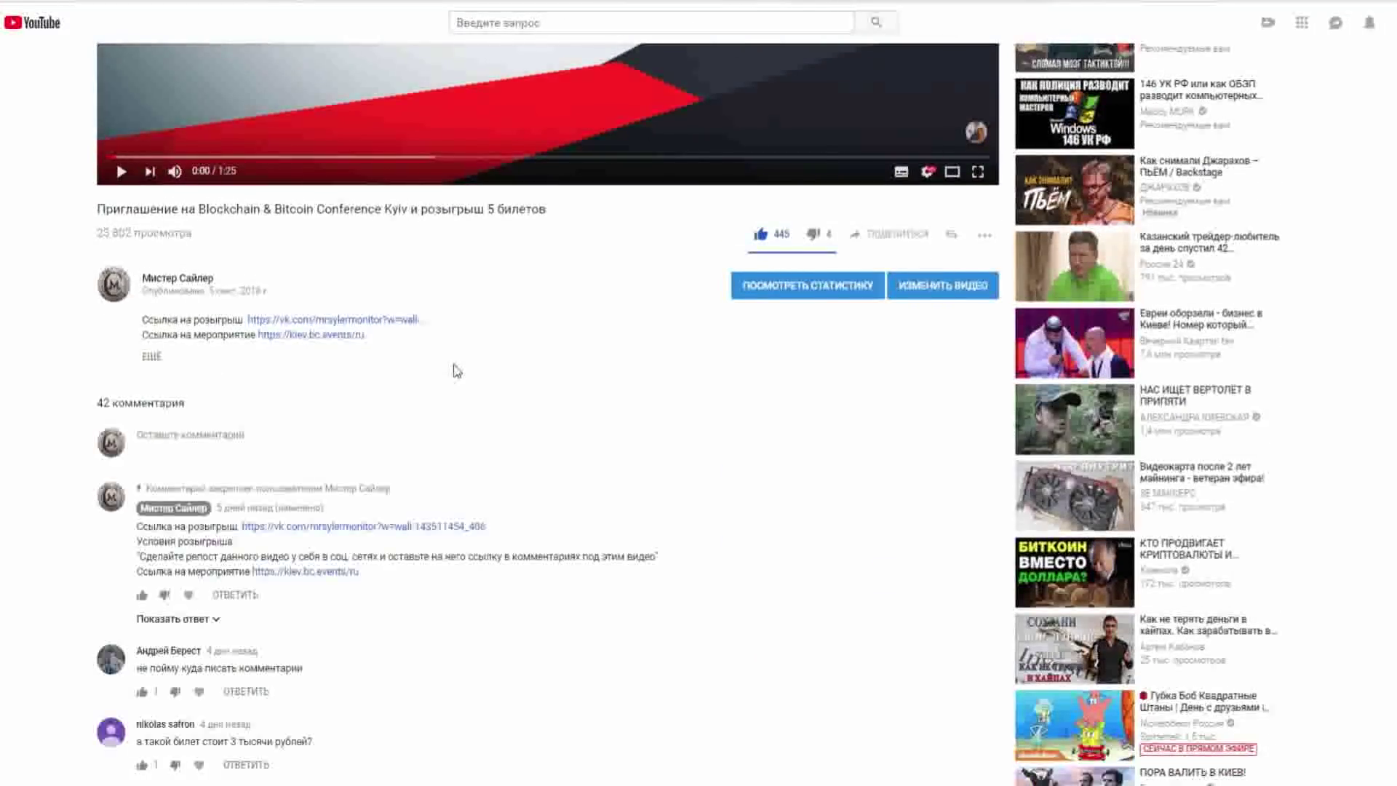
{"action": "scroll", "coordinate": [457, 372], "scroll_direction": "up", "scroll_amount": 5}
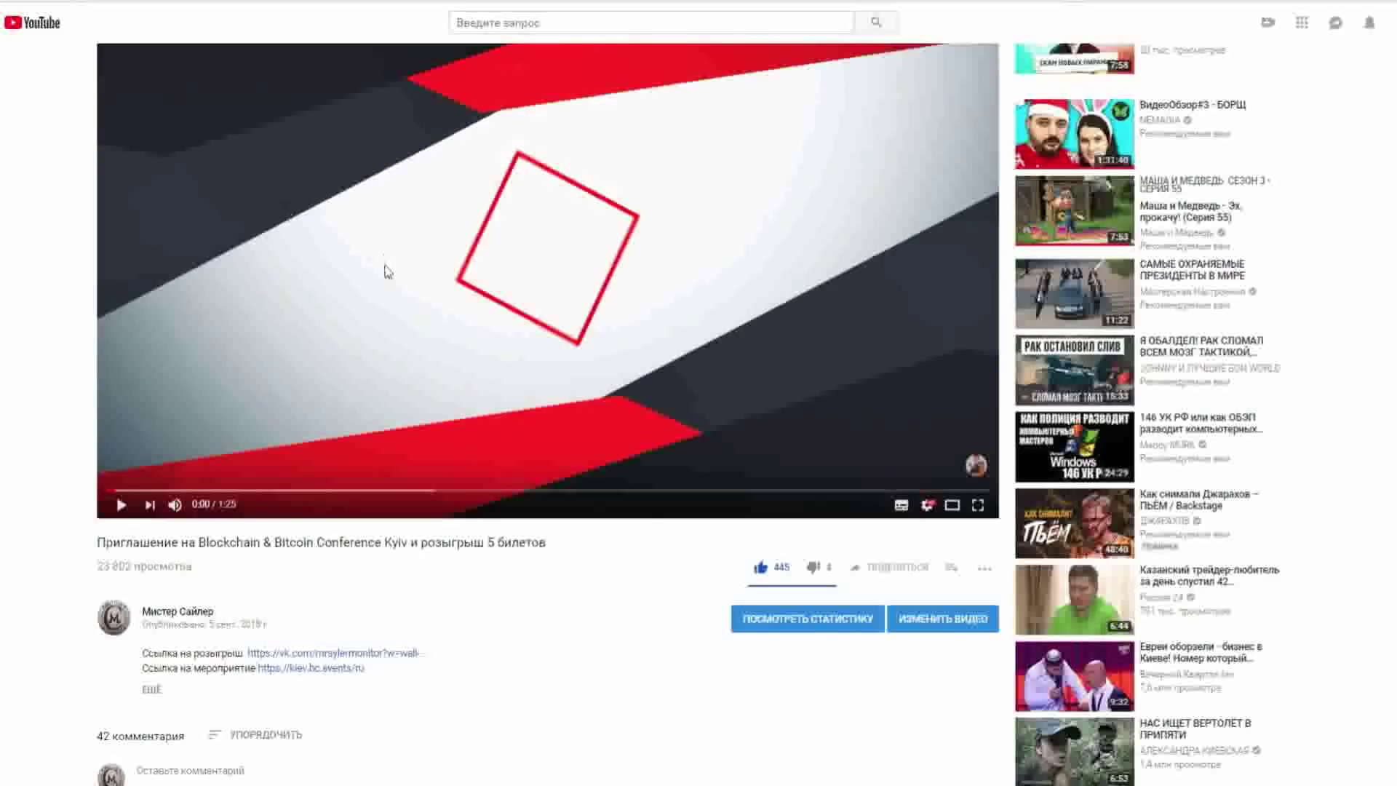
{"action": "scroll", "coordinate": [386, 271], "scroll_direction": "down", "scroll_amount": 5}
{"action": "scroll", "coordinate": [386, 277], "scroll_direction": "up", "scroll_amount": 3}
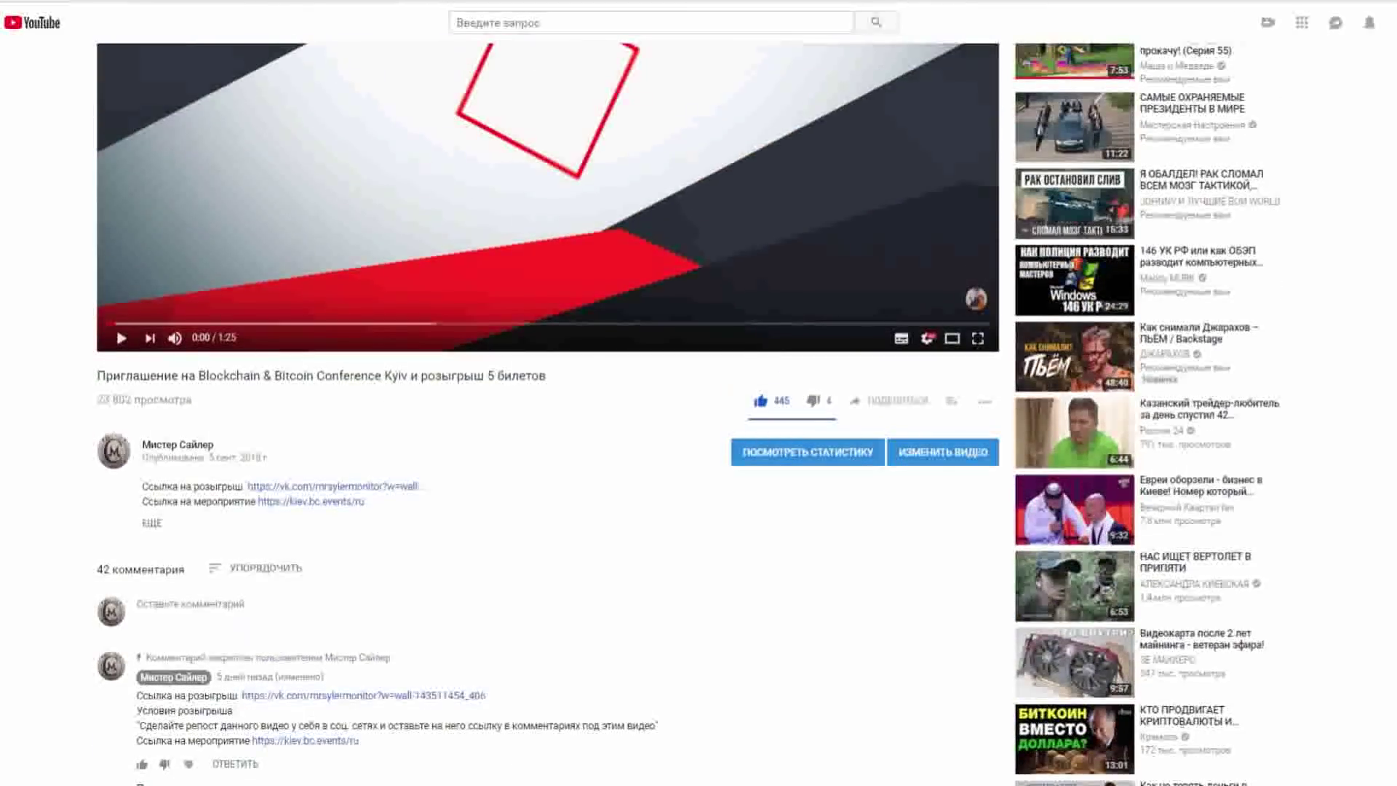
{"action": "key", "text": "F5"}
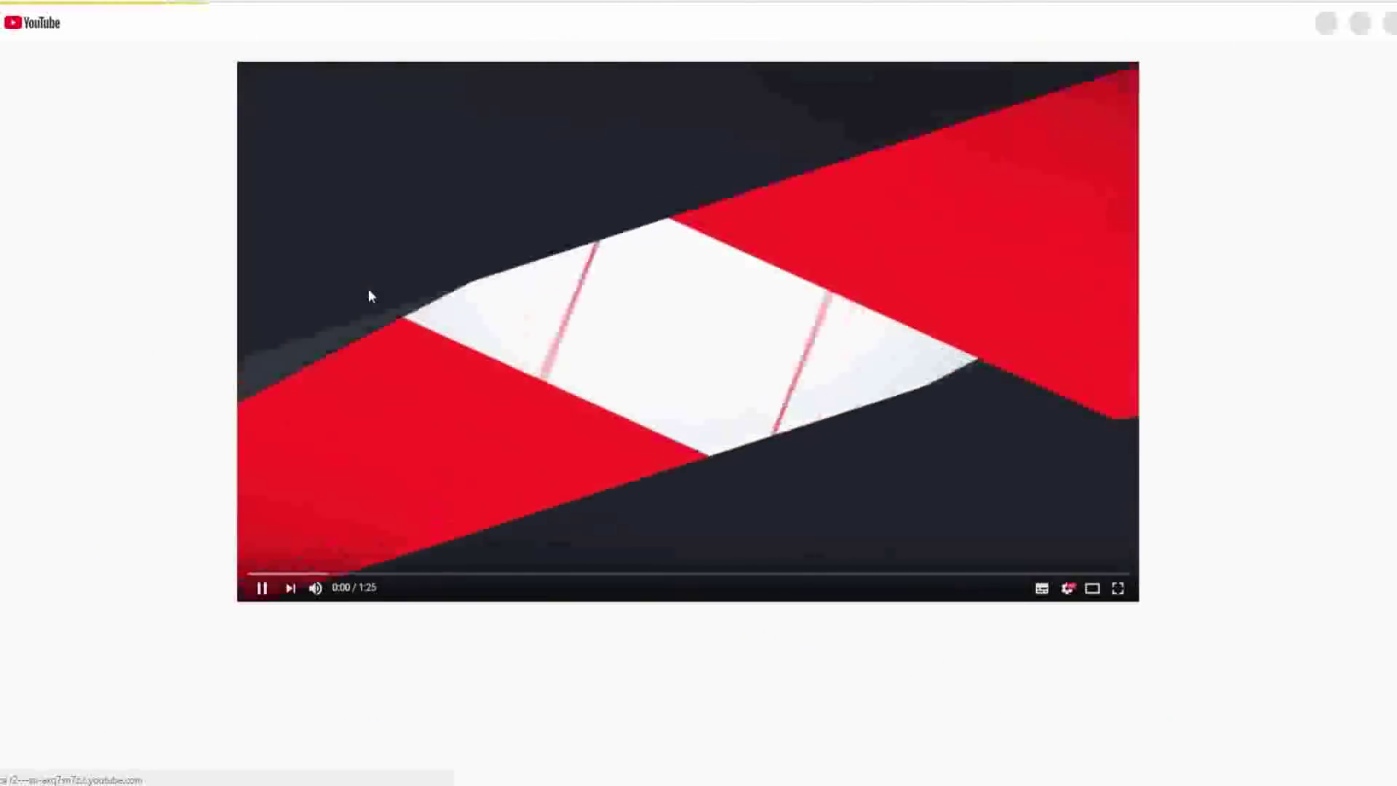
{"action": "scroll", "coordinate": [349, 338], "scroll_direction": "down", "scroll_amount": 9}
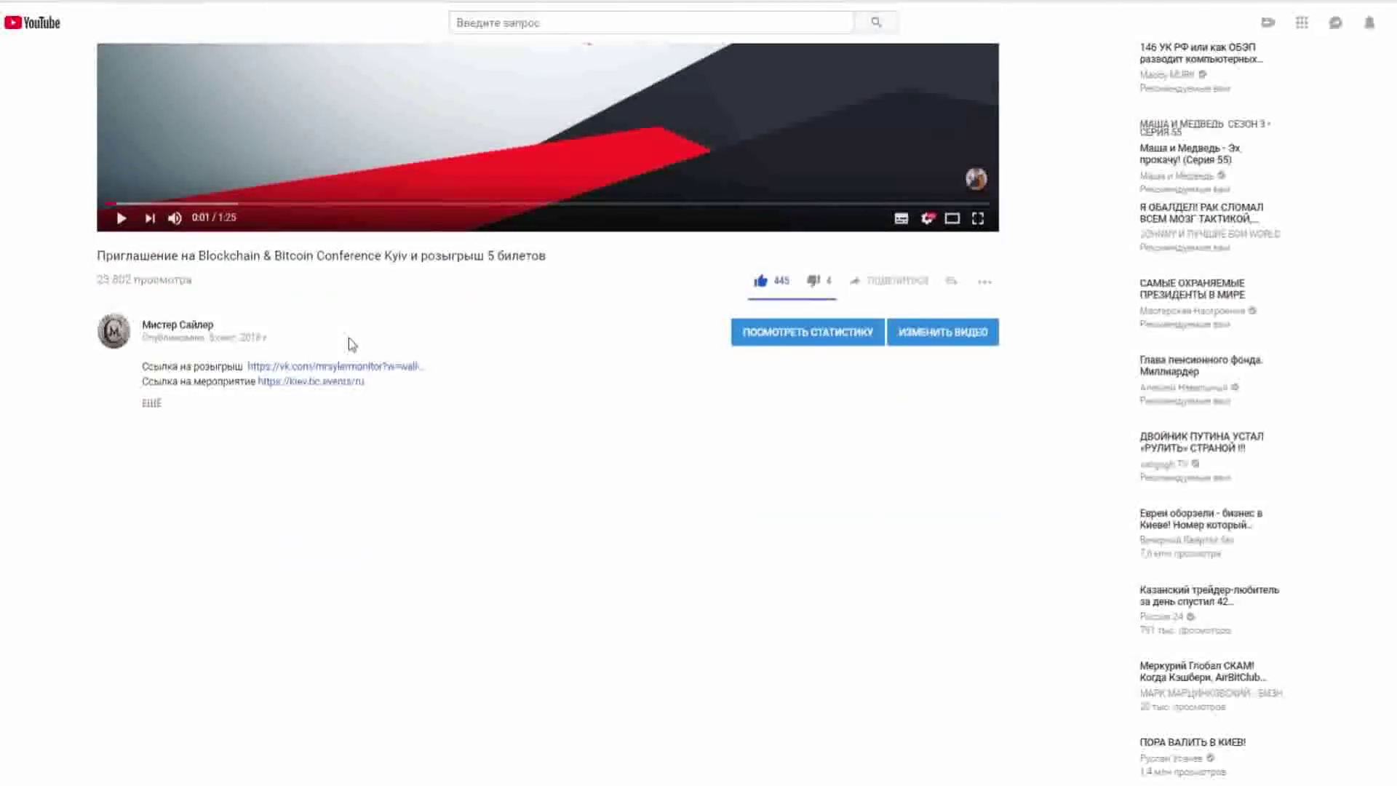
Reply "Привет,ты победил,свяжись со мной" to the sixth participant's comment under the giveaway video on YouTube
{"action": "key", "text": "ctrl+Tab"}
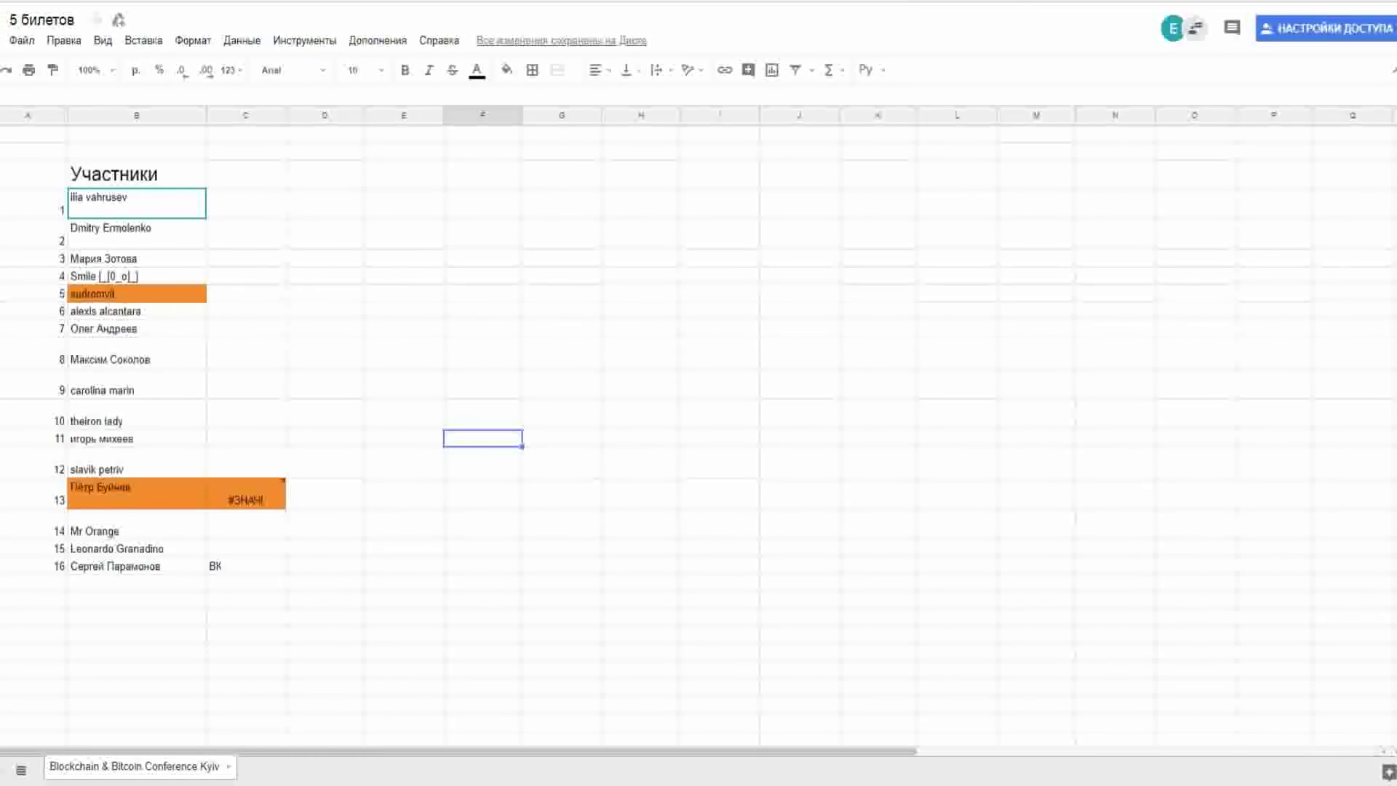
{"action": "key", "text": "ctrl+Tab"}
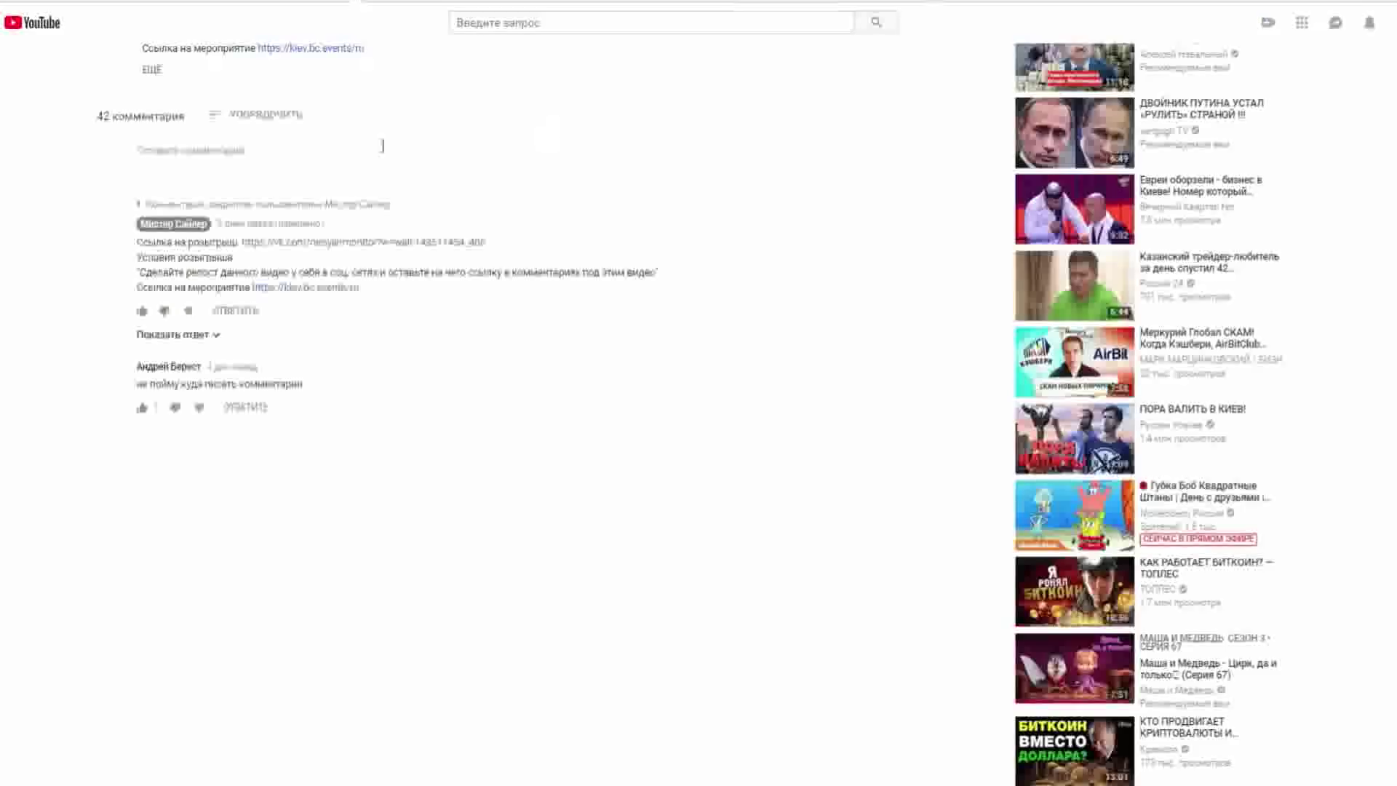
{"action": "scroll", "coordinate": [386, 431], "scroll_direction": "down", "scroll_amount": 2}
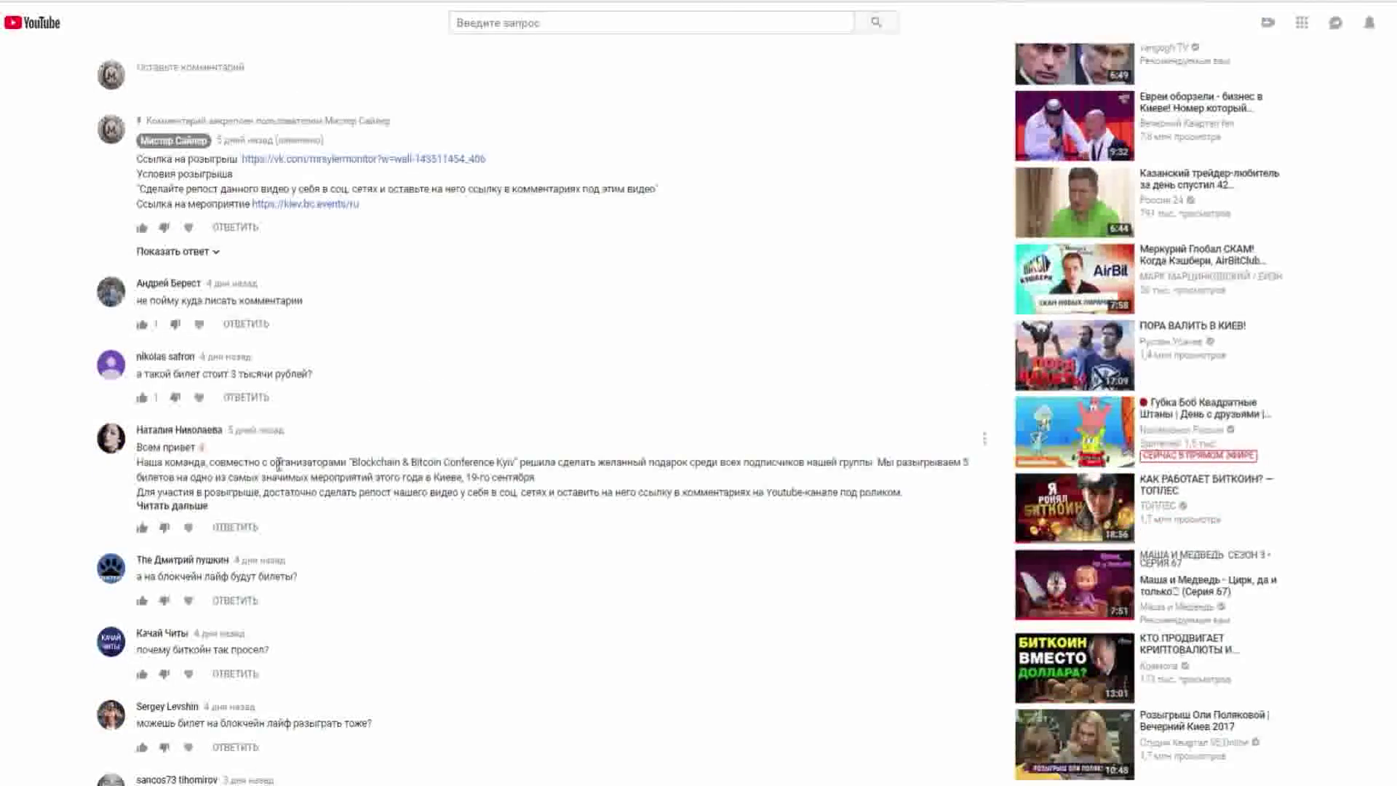
{"action": "scroll", "coordinate": [279, 466], "scroll_direction": "down", "scroll_amount": 6}
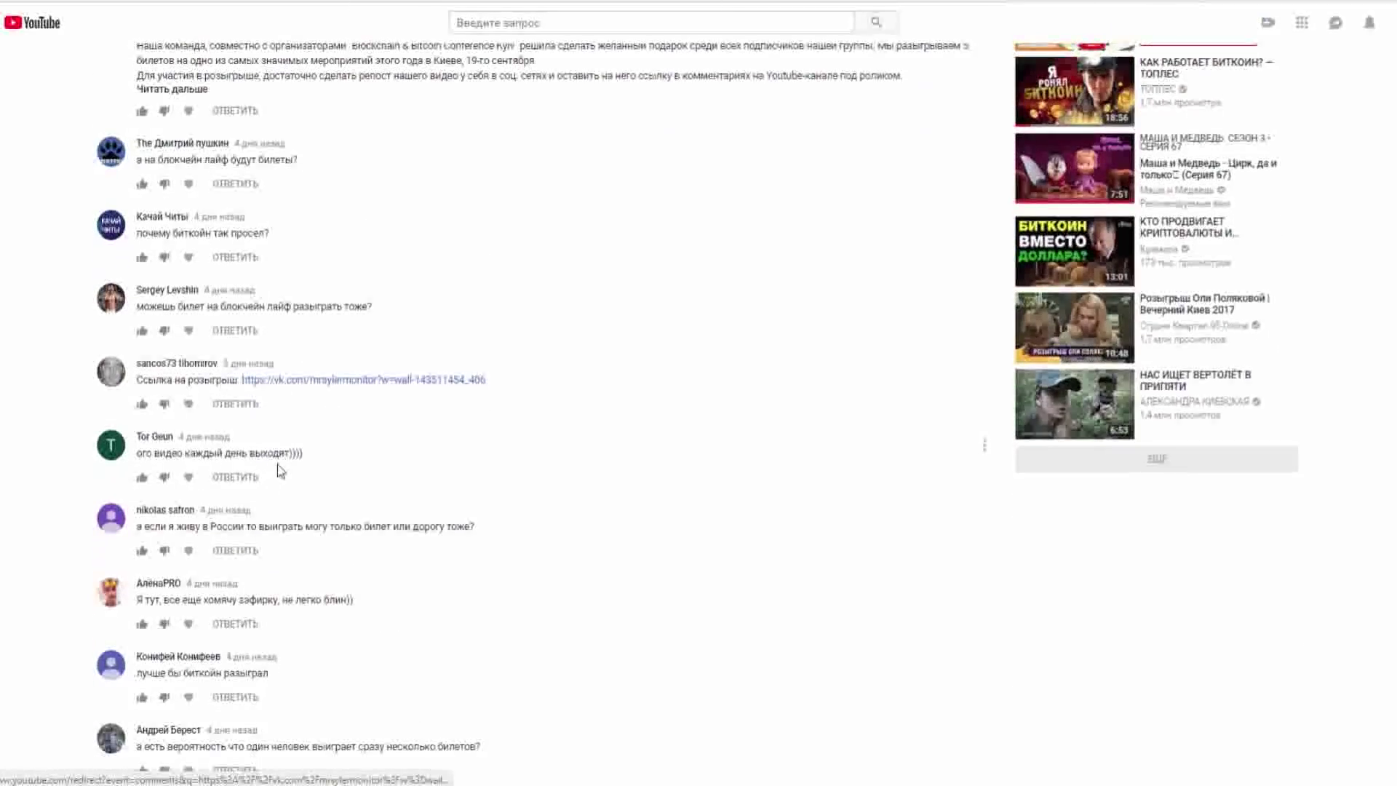
{"action": "scroll", "coordinate": [279, 472], "scroll_direction": "down", "scroll_amount": 5}
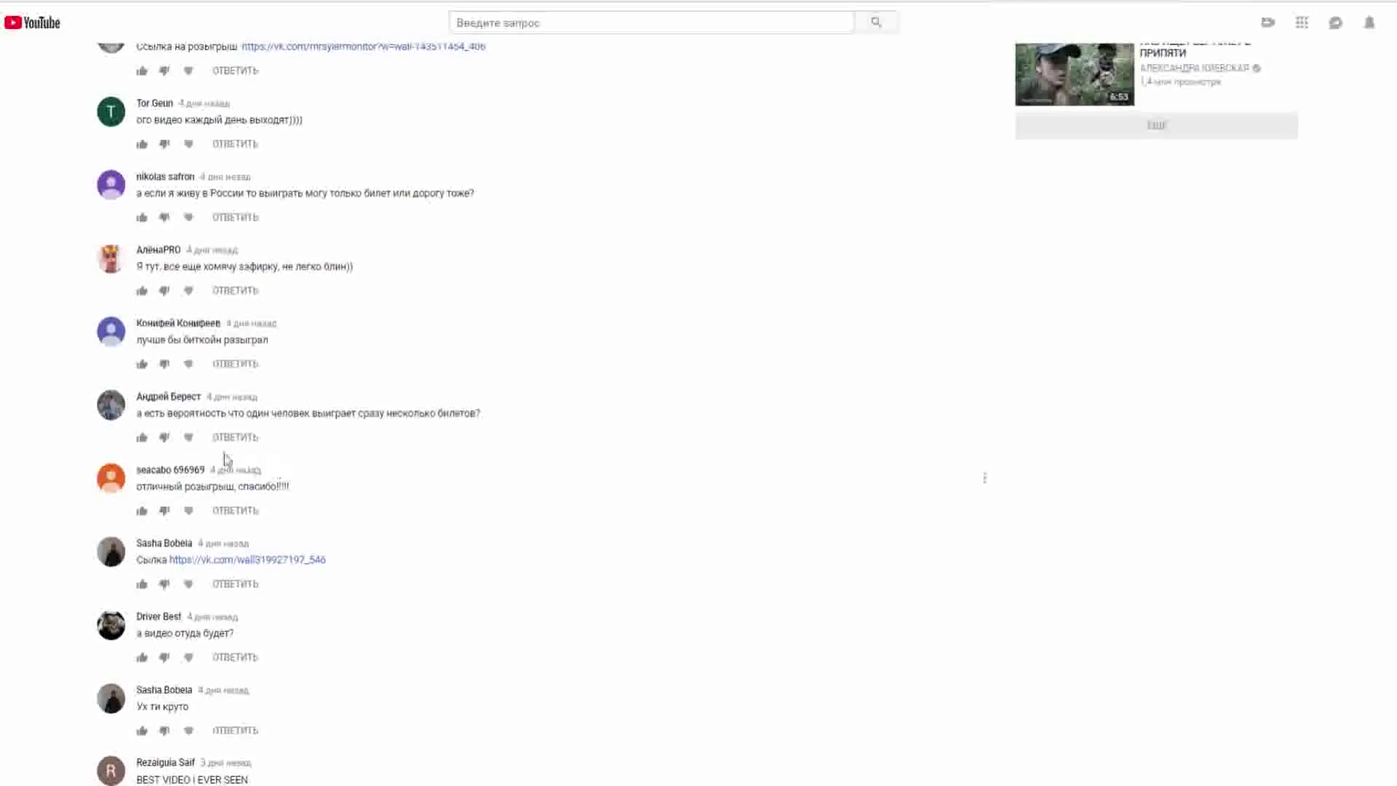
{"action": "scroll", "coordinate": [193, 455], "scroll_direction": "down", "scroll_amount": 3}
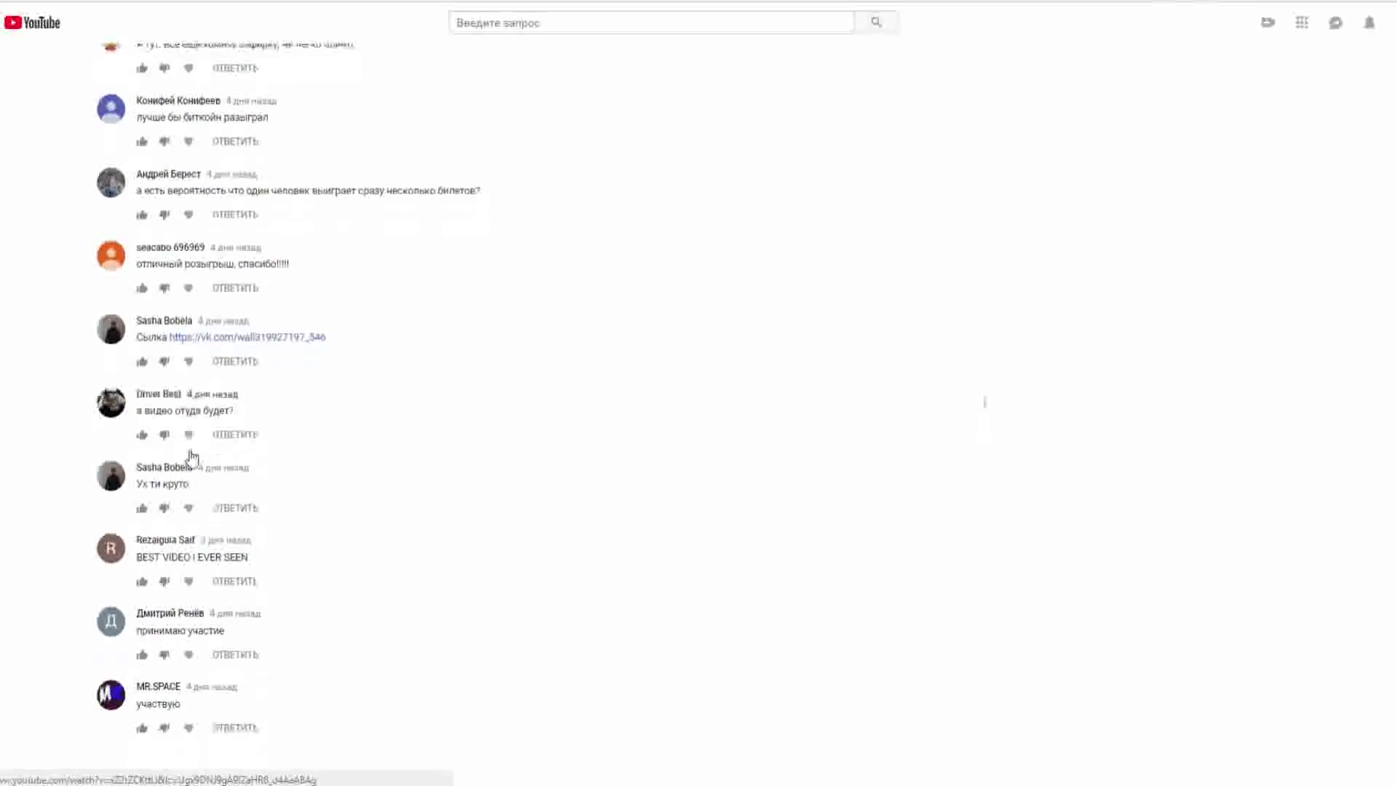
{"action": "scroll", "coordinate": [330, 494], "scroll_direction": "down", "scroll_amount": 5}
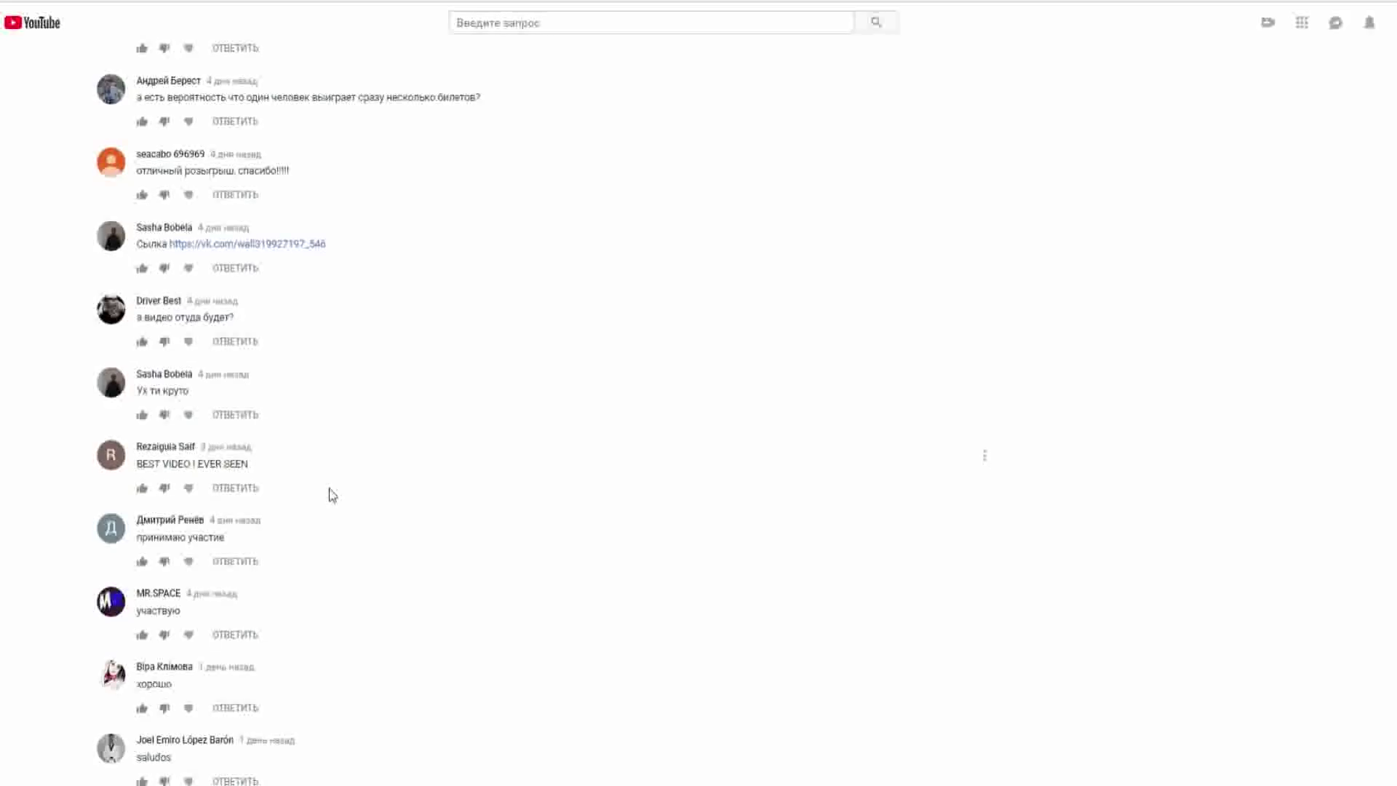
{"action": "scroll", "coordinate": [330, 494], "scroll_direction": "down", "scroll_amount": 2}
{"action": "scroll", "coordinate": [353, 457], "scroll_direction": "down", "scroll_amount": 3}
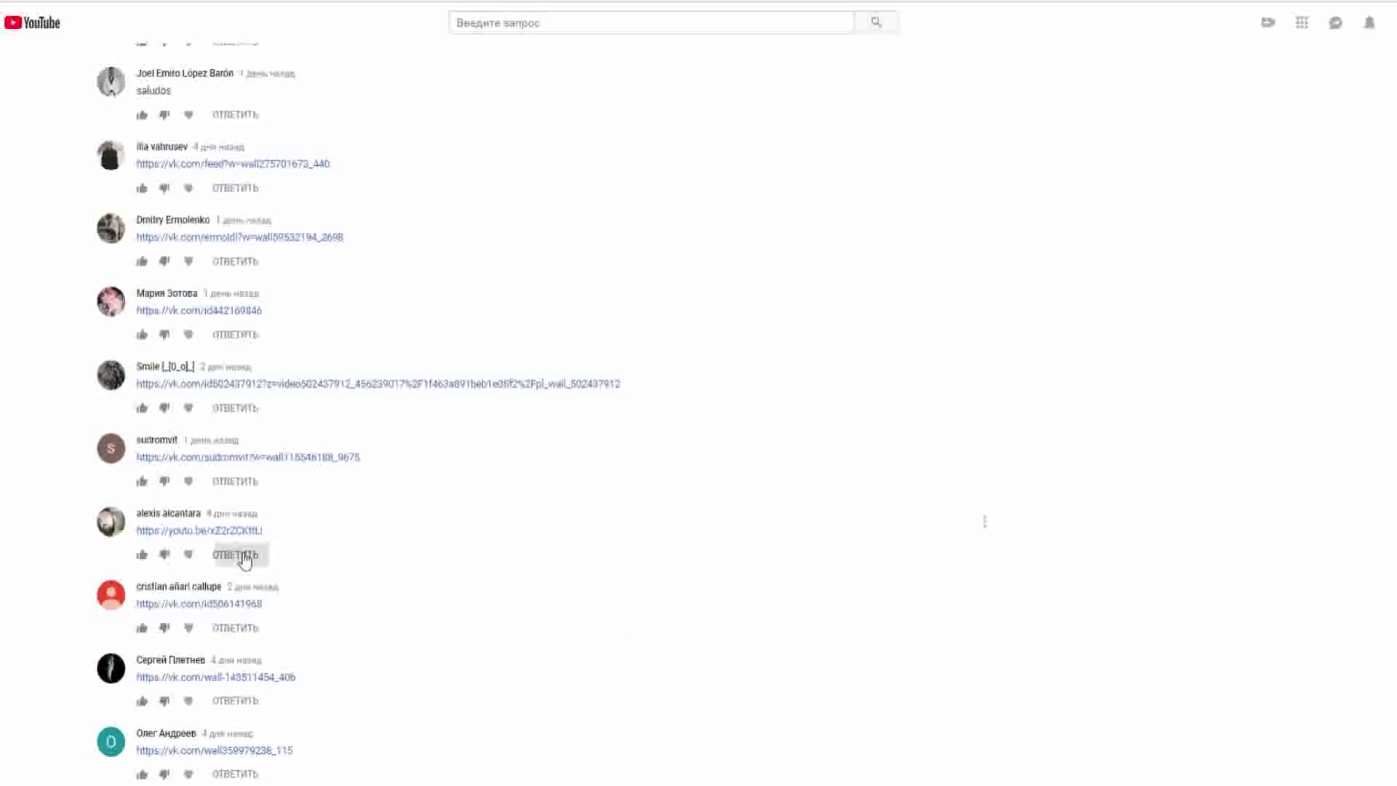
{"action": "left_click", "coordinate": [243, 555]}
{"action": "type", "text": "Привет,ты победил,свяжись со мной"}
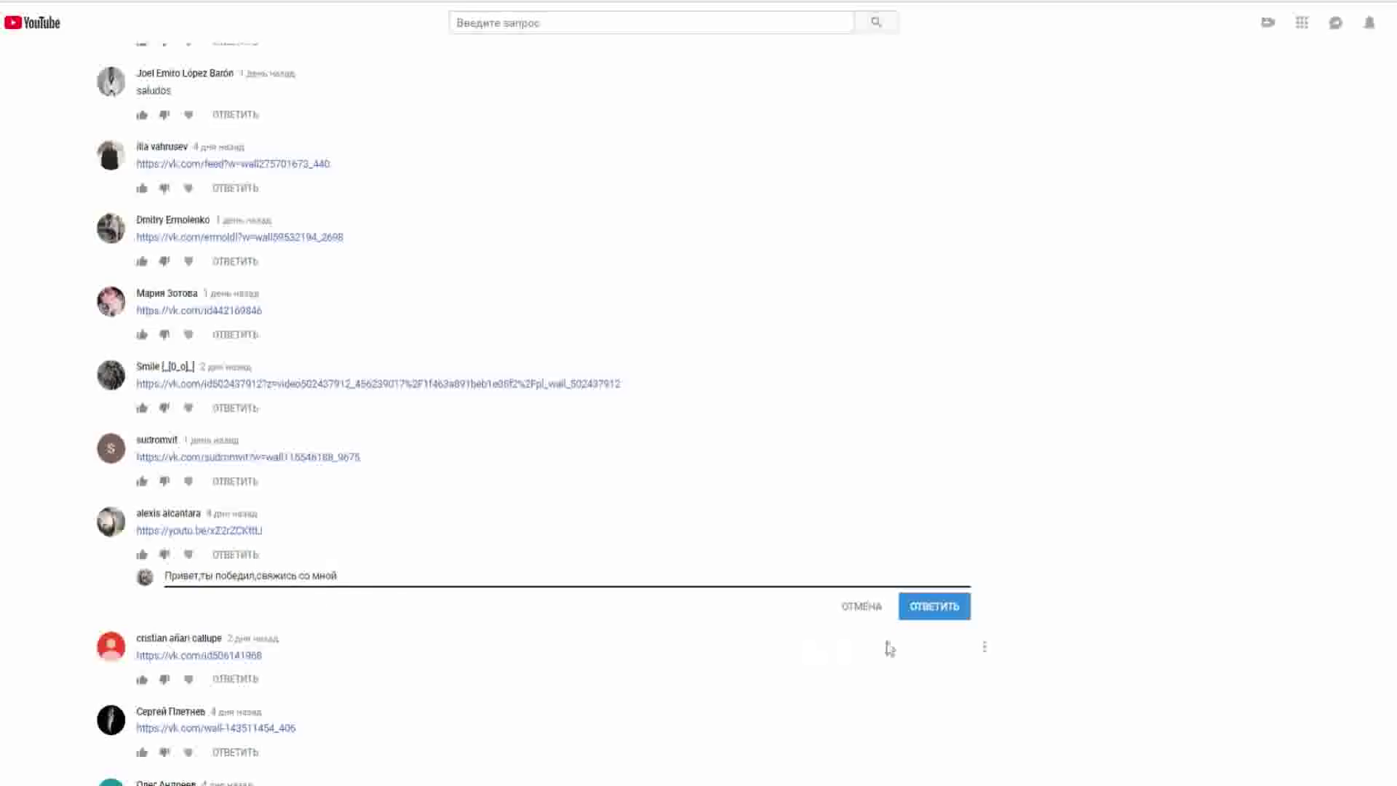
{"action": "left_click", "coordinate": [937, 610]}
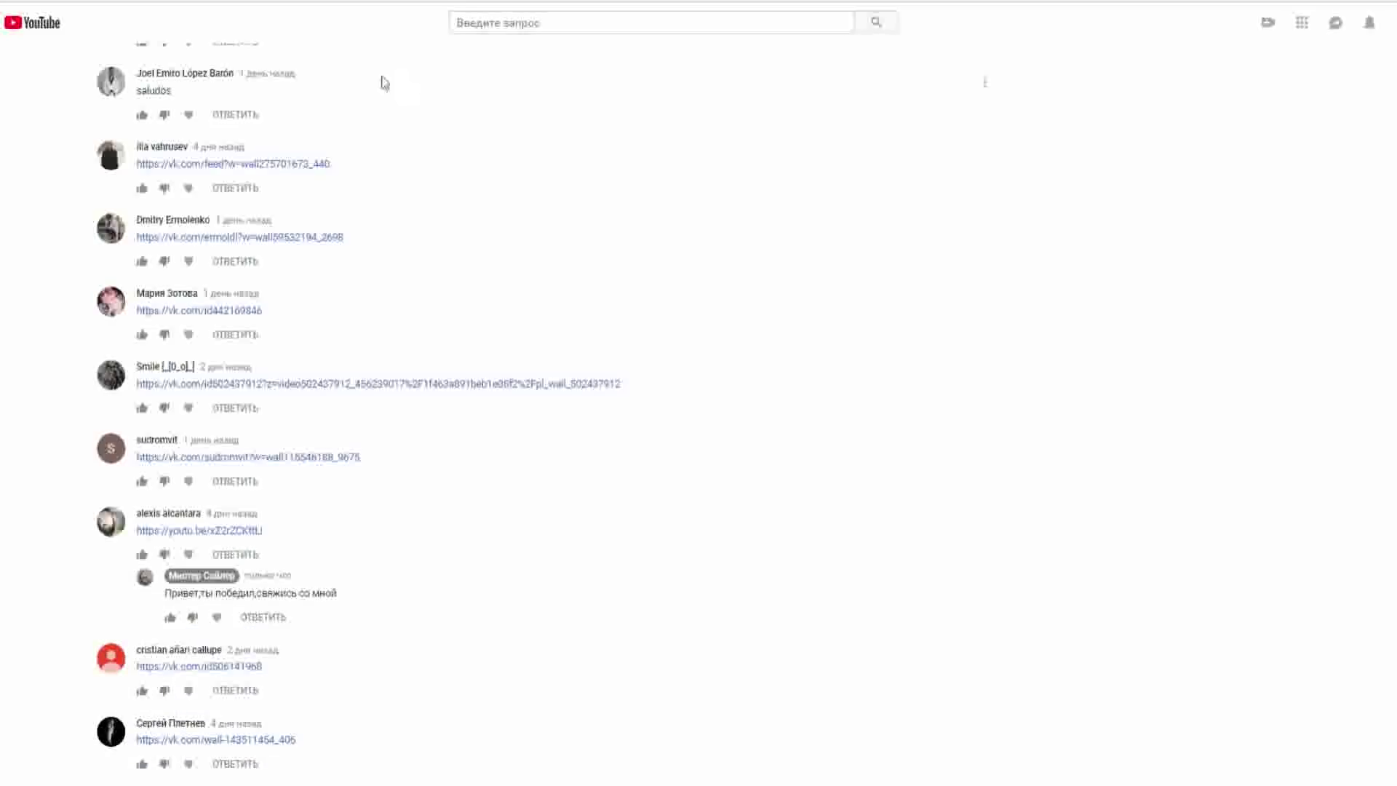
Fill the sixth participant's name cell with orange in the participants spreadsheet
{"action": "key", "text": "ctrl+Tab"}
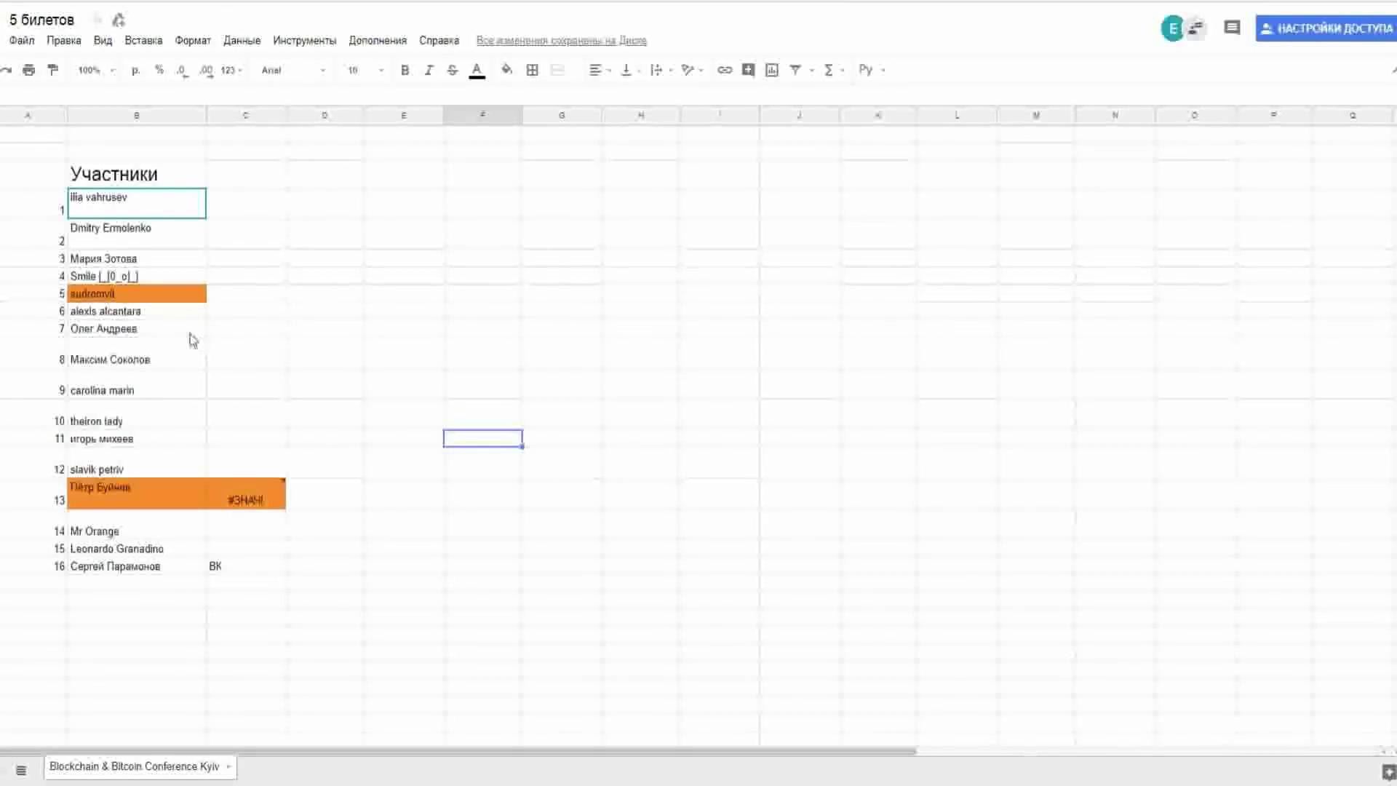
{"action": "left_click", "coordinate": [138, 312]}
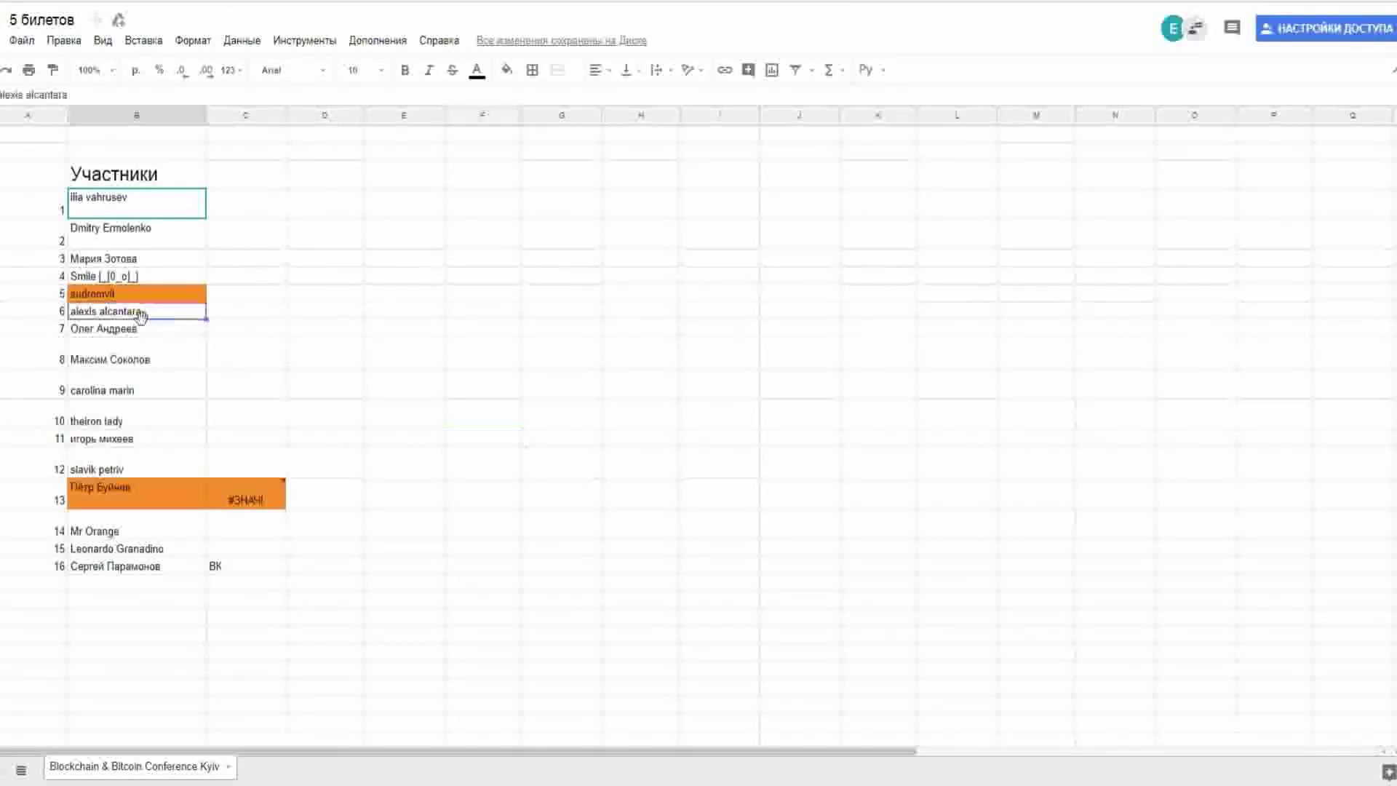
{"action": "left_click", "coordinate": [507, 69]}
{"action": "left_click", "coordinate": [538, 146]}
{"action": "left_click", "coordinate": [400, 312]}
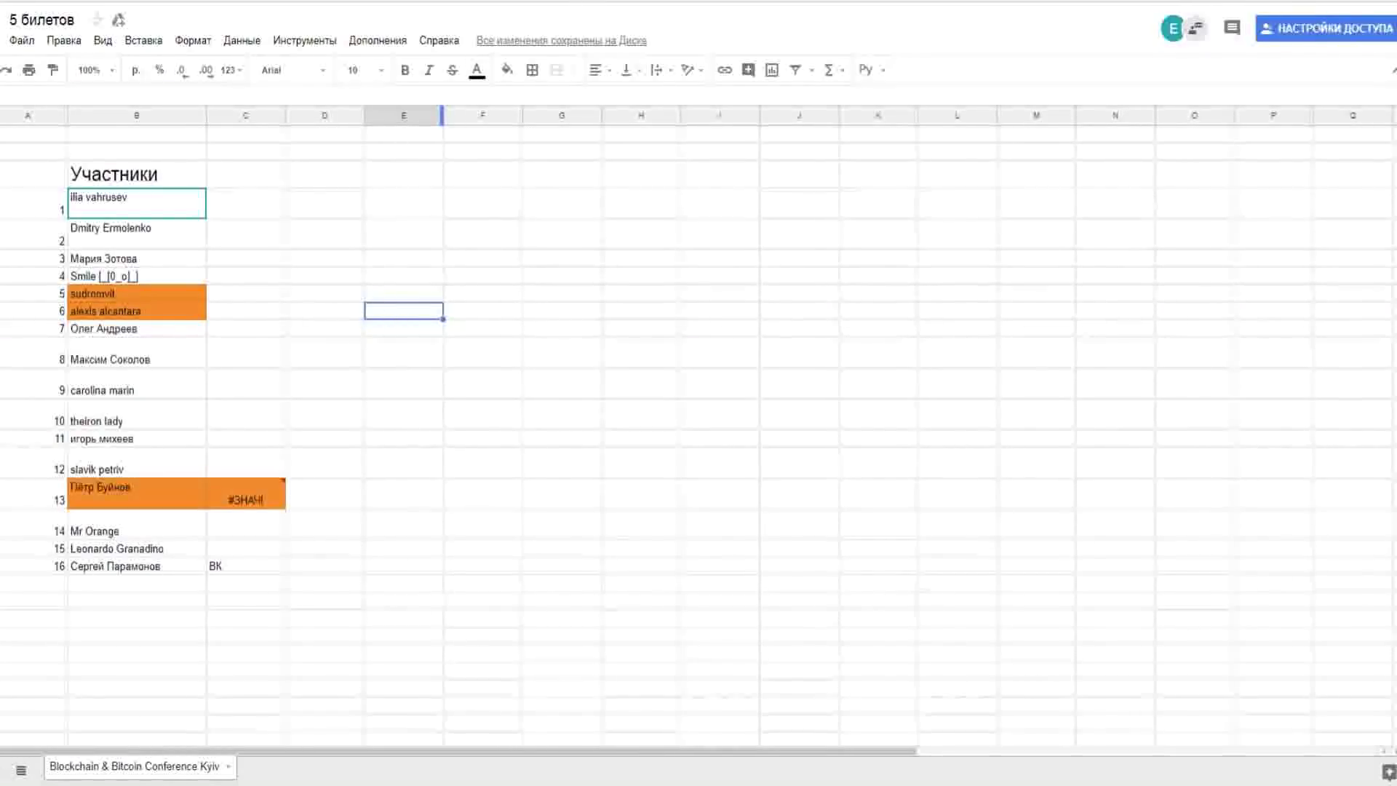
Generate the next random number from 1 to 16 on RANDOM.ORG and return to the participants list
{"action": "key", "text": "ctrl+Tab"}
{"action": "left_click", "coordinate": [915, 281]}
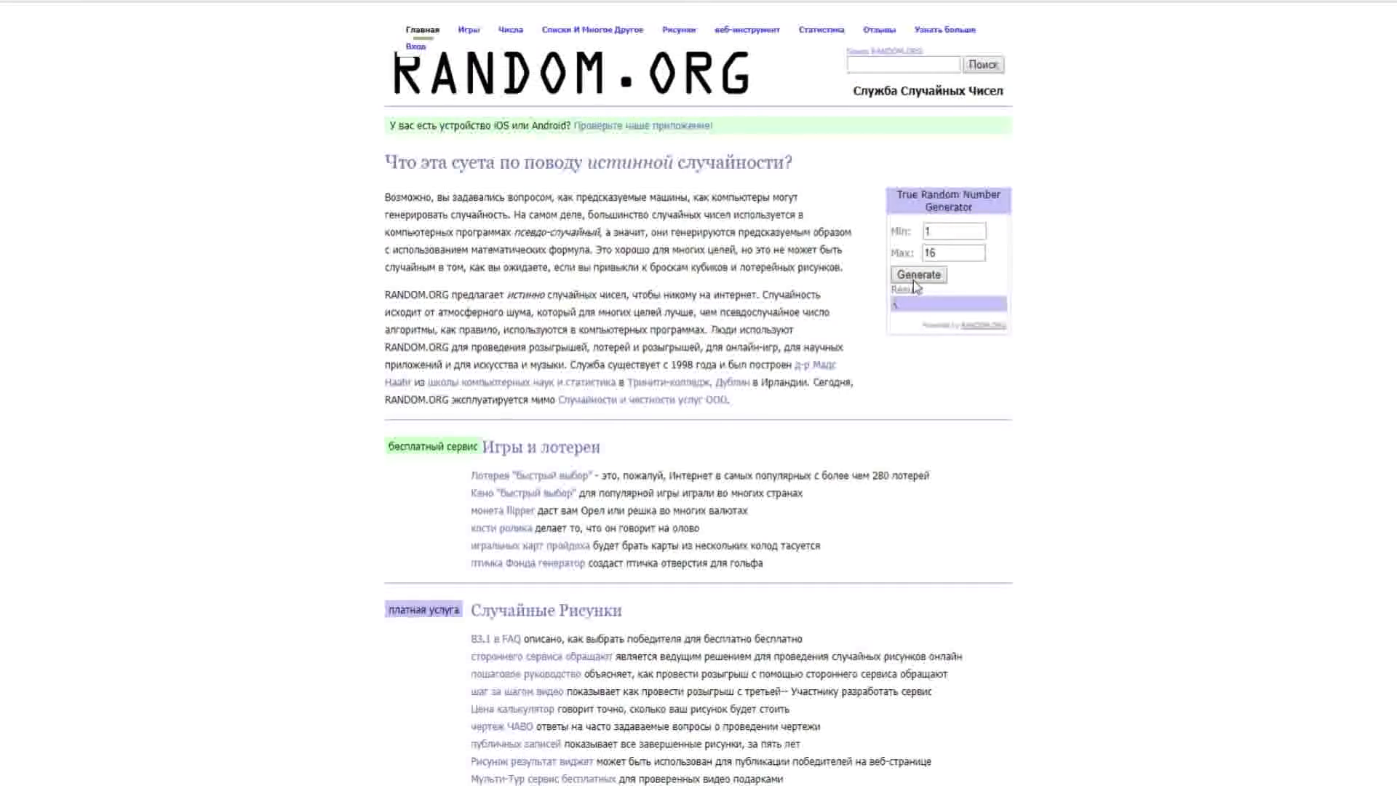
{"action": "key", "text": "ctrl+Tab"}
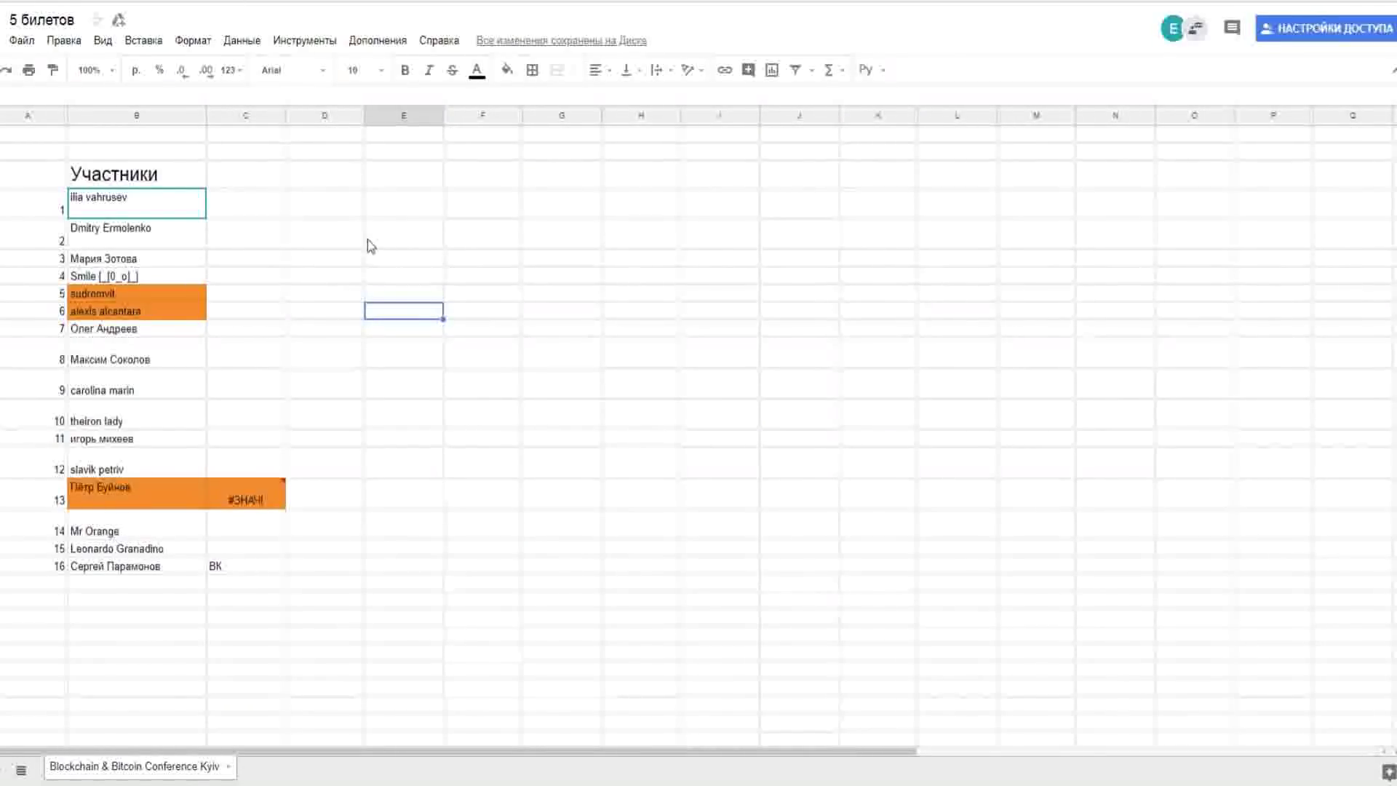
Look through the YouTube comments under the giveaway video for the ninth participant's comment
{"action": "key", "text": "ctrl+Tab"}
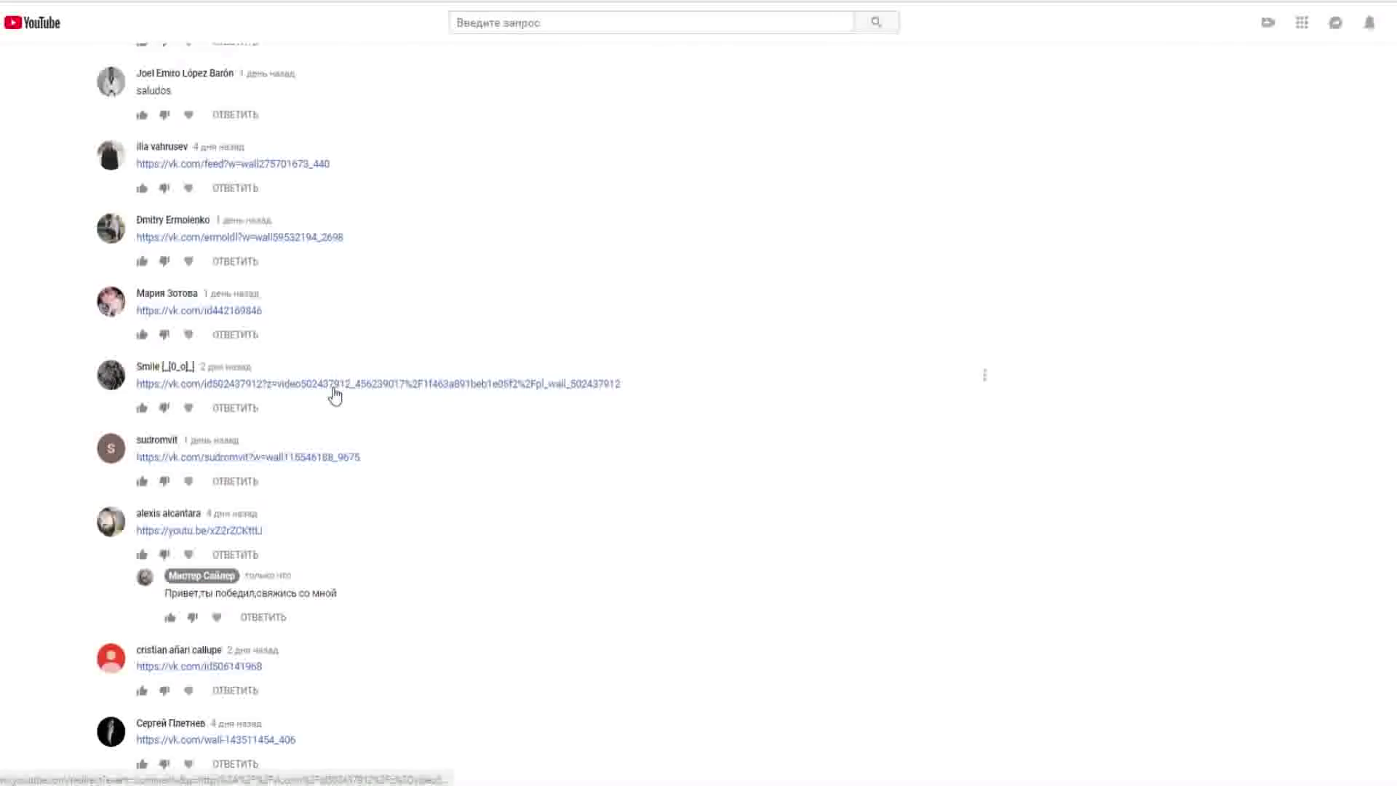
{"action": "scroll", "coordinate": [336, 413], "scroll_direction": "down", "scroll_amount": 1}
{"action": "scroll", "coordinate": [312, 523], "scroll_direction": "down", "scroll_amount": 4}
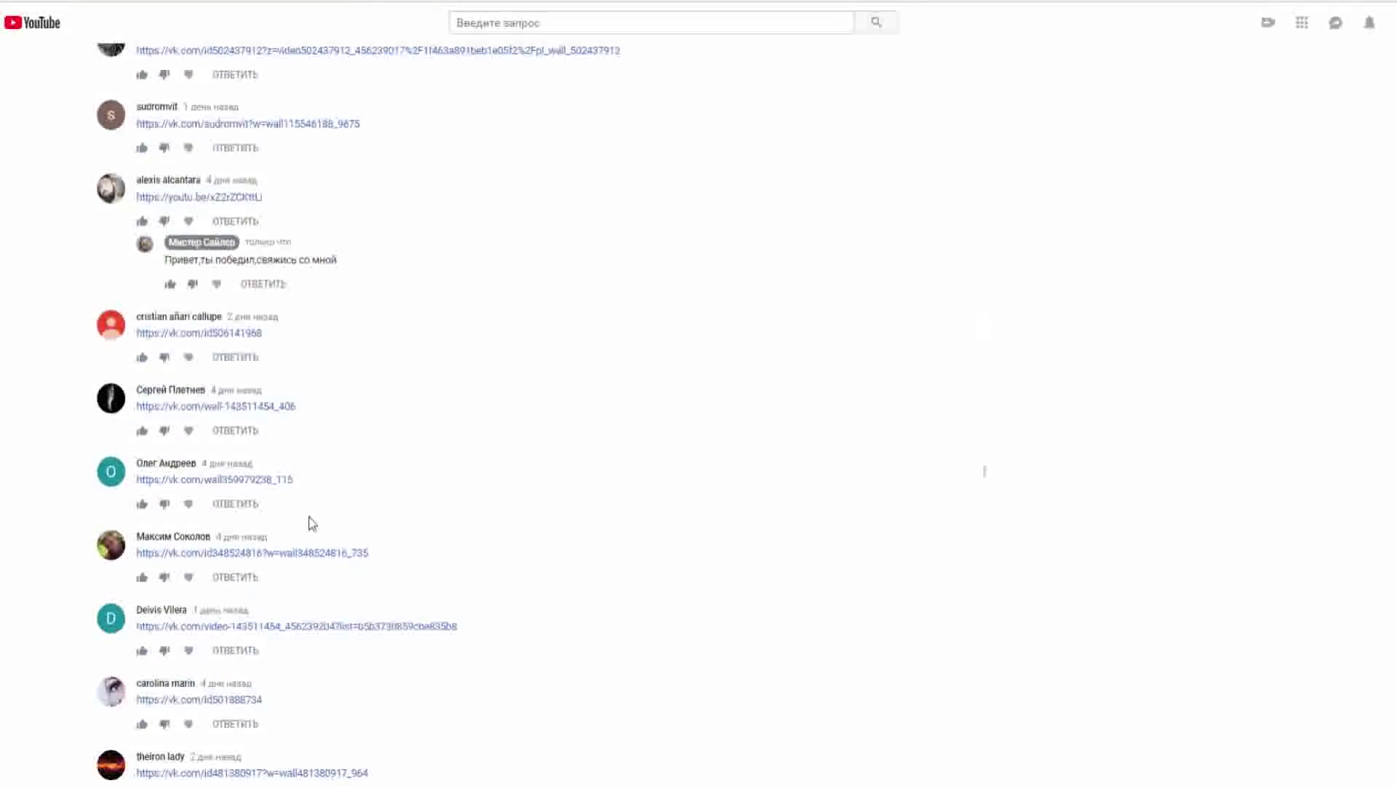
{"action": "scroll", "coordinate": [312, 526], "scroll_direction": "down", "scroll_amount": 3}
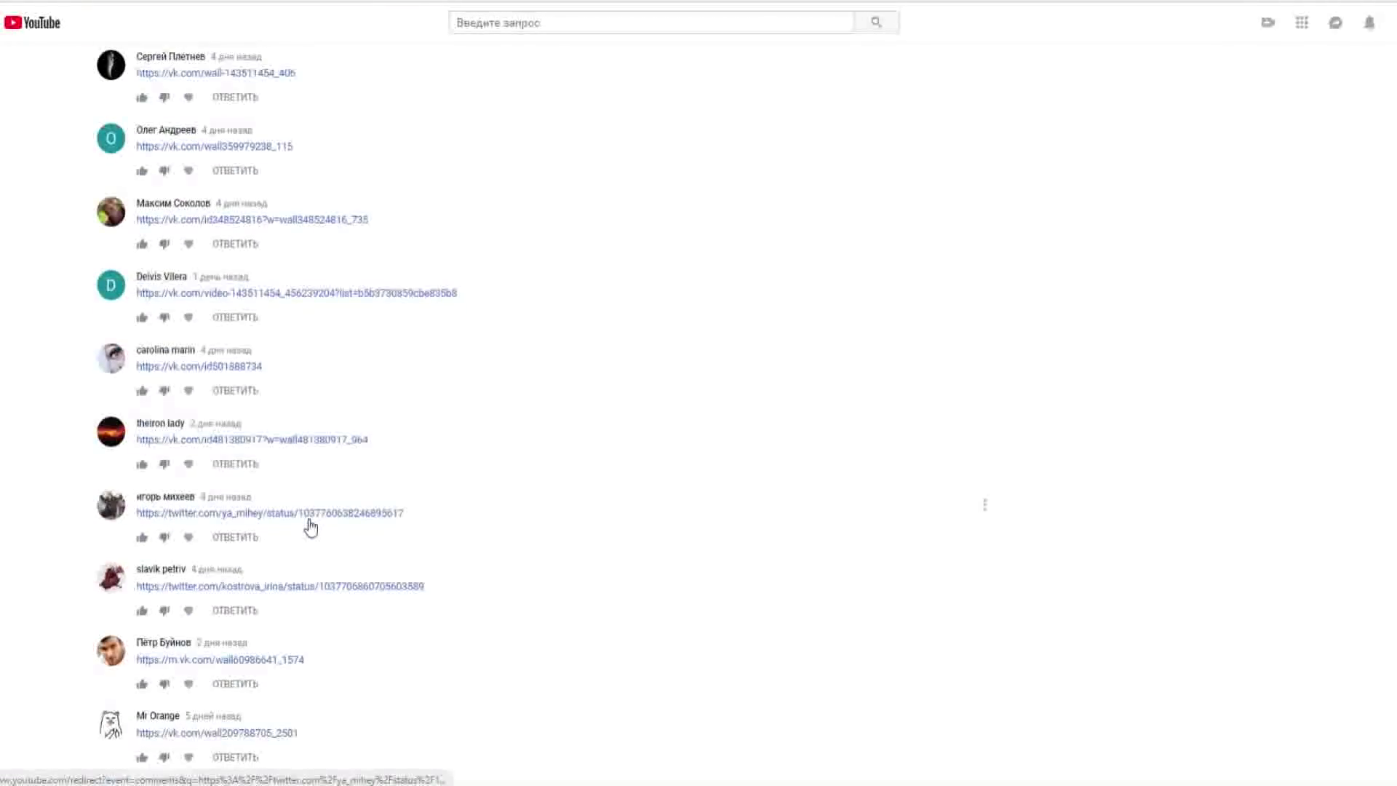
{"action": "scroll", "coordinate": [197, 424], "scroll_direction": "up", "scroll_amount": 8}
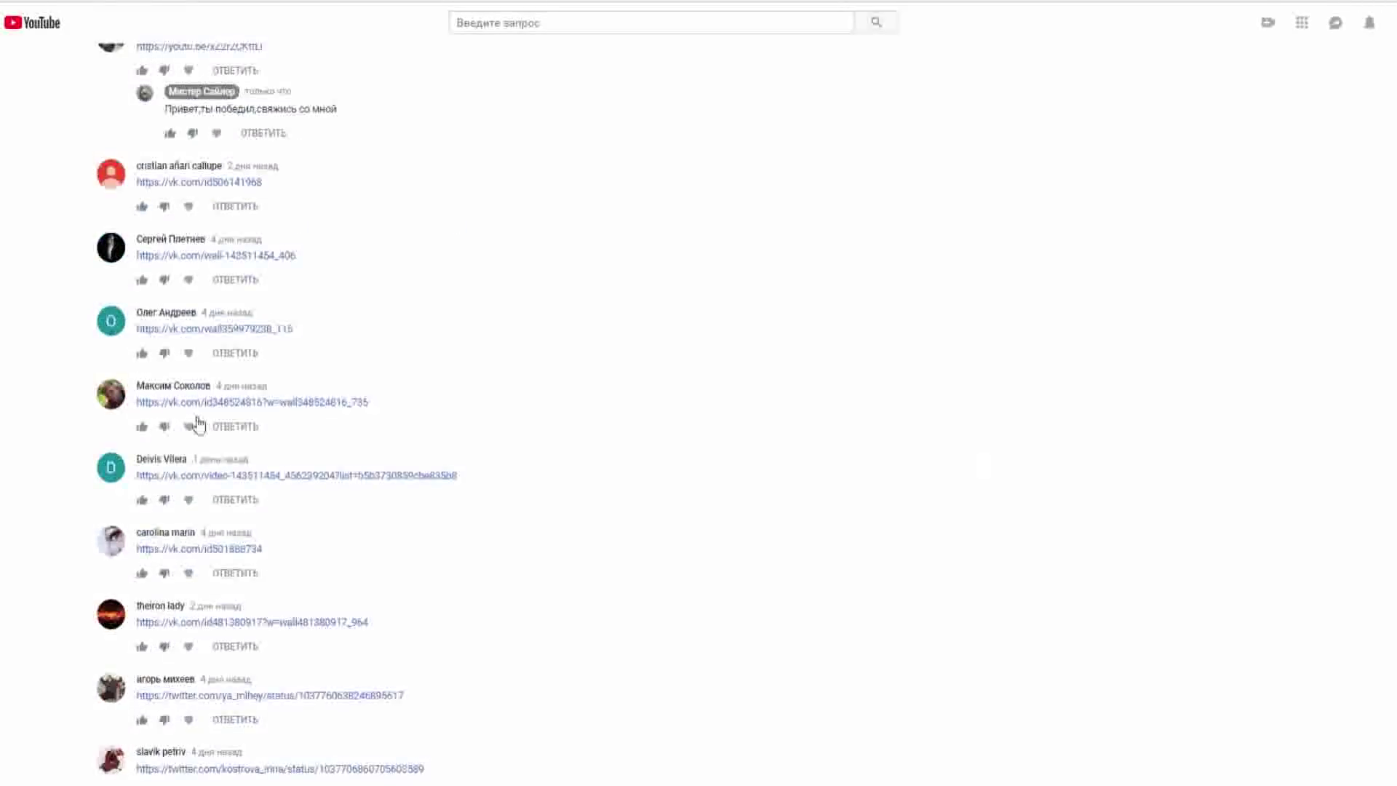
{"action": "scroll", "coordinate": [225, 391], "scroll_direction": "up", "scroll_amount": 3}
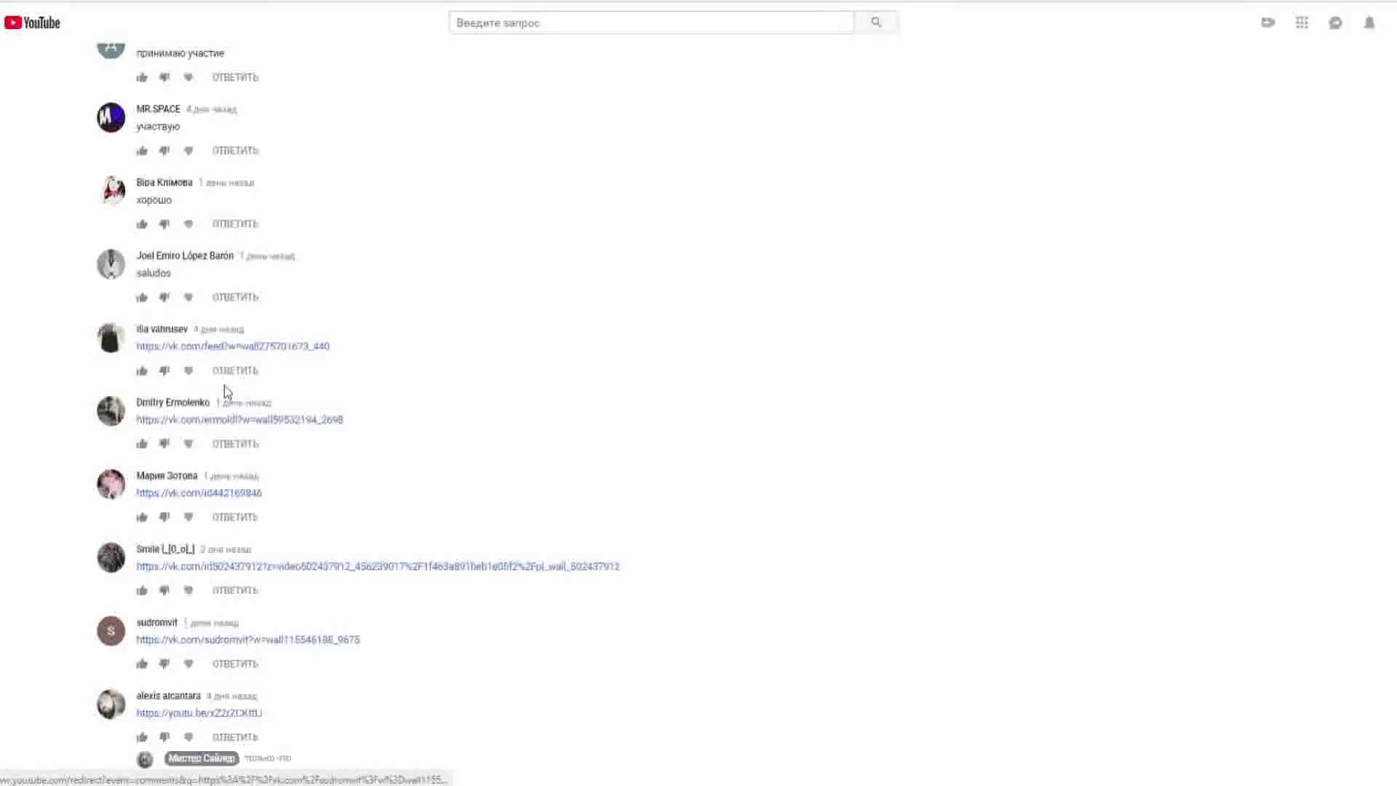
{"action": "scroll", "coordinate": [225, 392], "scroll_direction": "up", "scroll_amount": 5}
{"action": "scroll", "coordinate": [225, 391], "scroll_direction": "up", "scroll_amount": 7}
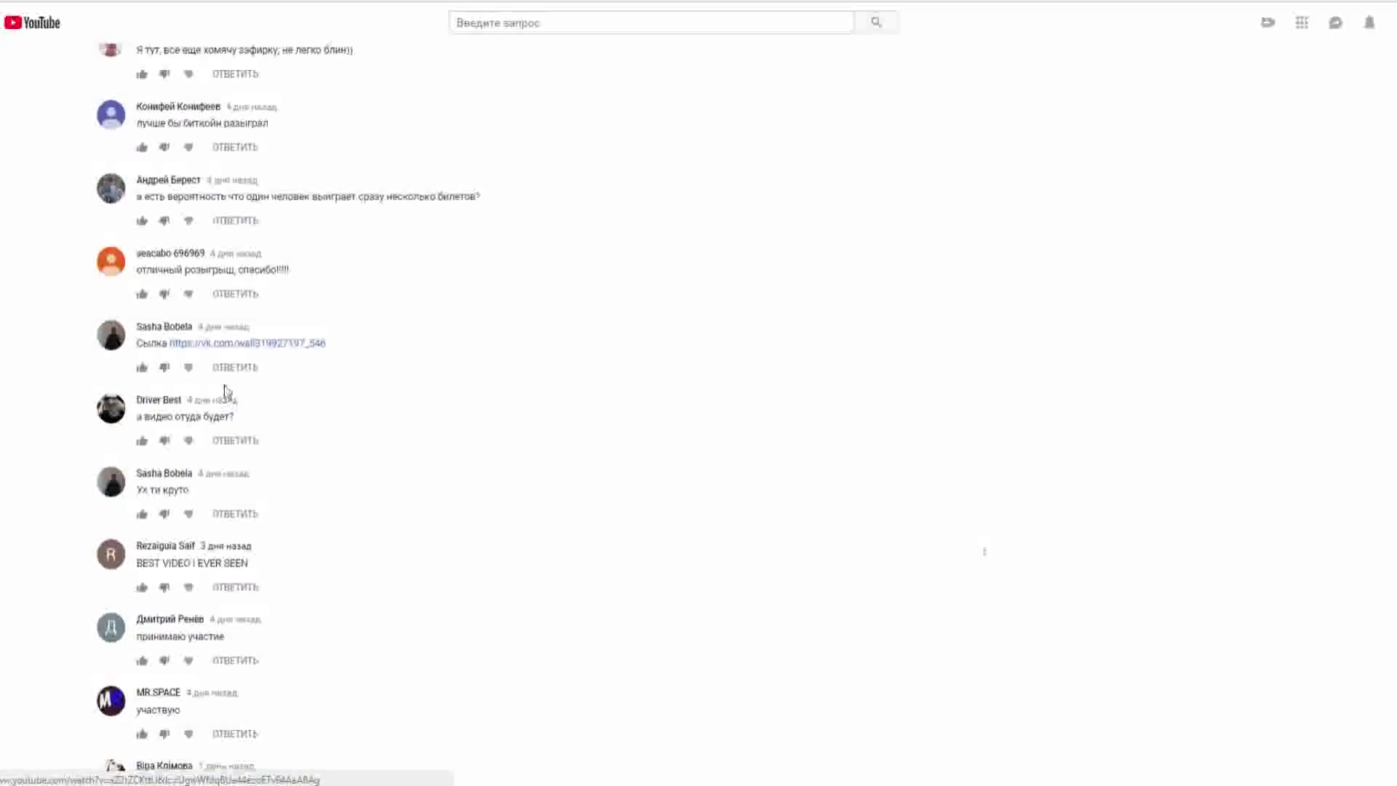
{"action": "scroll", "coordinate": [226, 385], "scroll_direction": "up", "scroll_amount": 7}
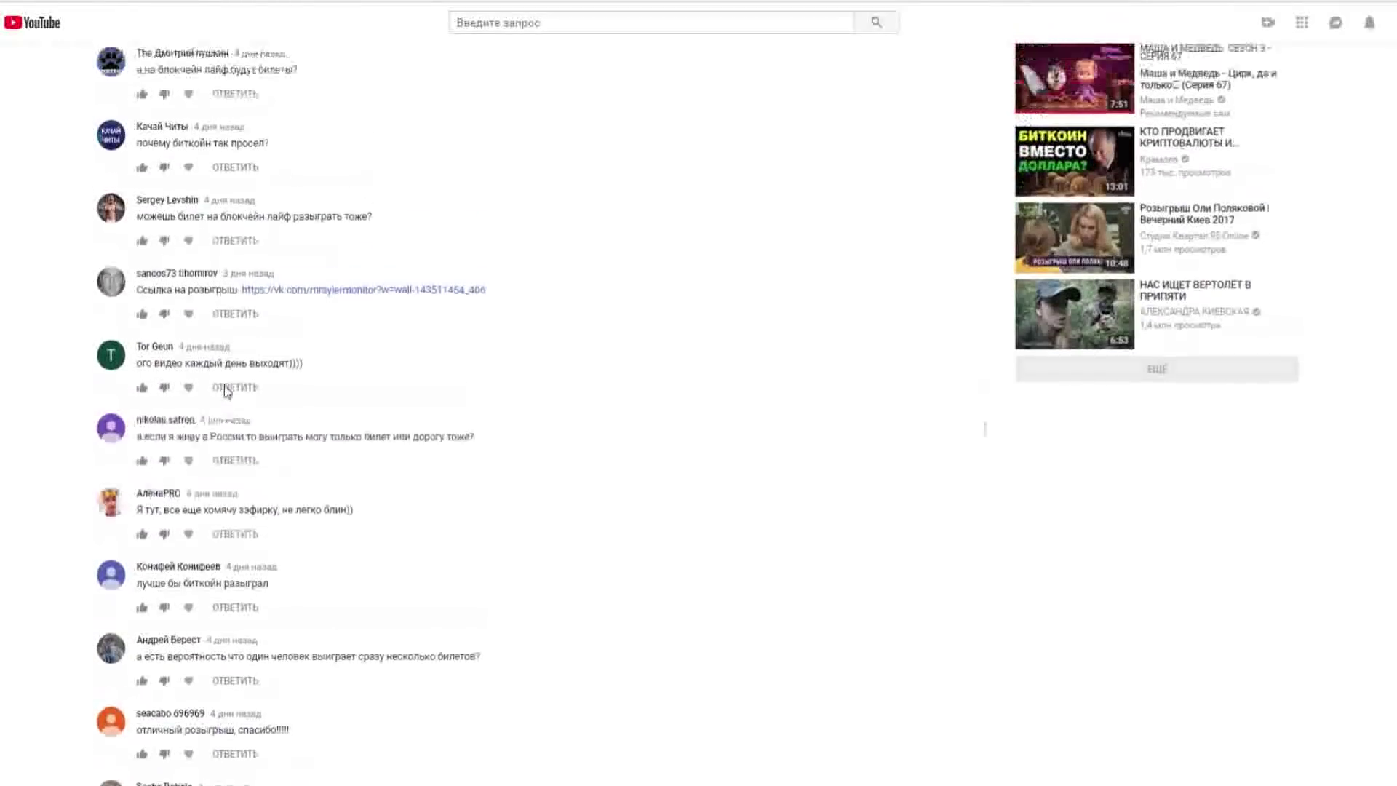
{"action": "scroll", "coordinate": [225, 392], "scroll_direction": "up", "scroll_amount": 3}
{"action": "scroll", "coordinate": [225, 390], "scroll_direction": "down", "scroll_amount": 20}
{"action": "scroll", "coordinate": [224, 390], "scroll_direction": "down", "scroll_amount": 7}
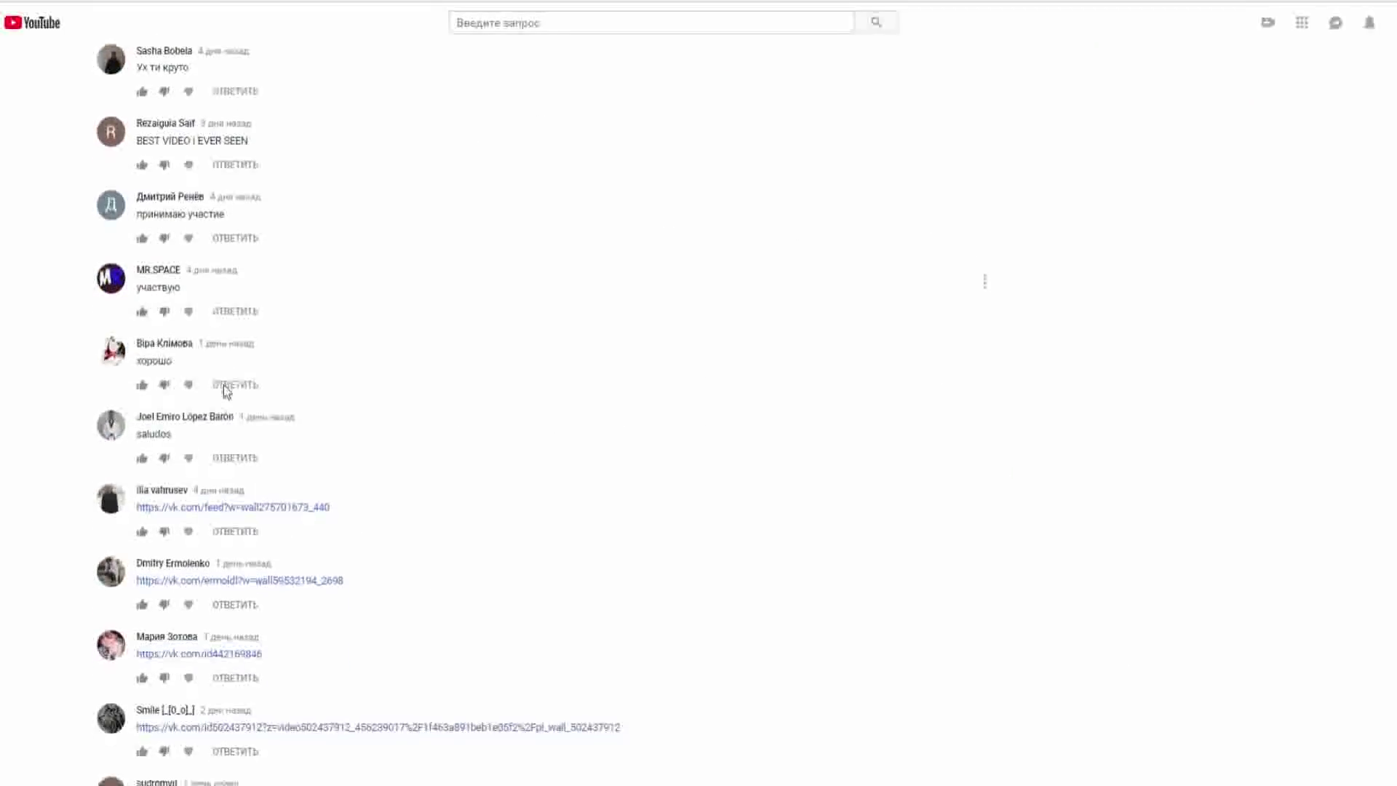
{"action": "scroll", "coordinate": [224, 391], "scroll_direction": "down", "scroll_amount": 4}
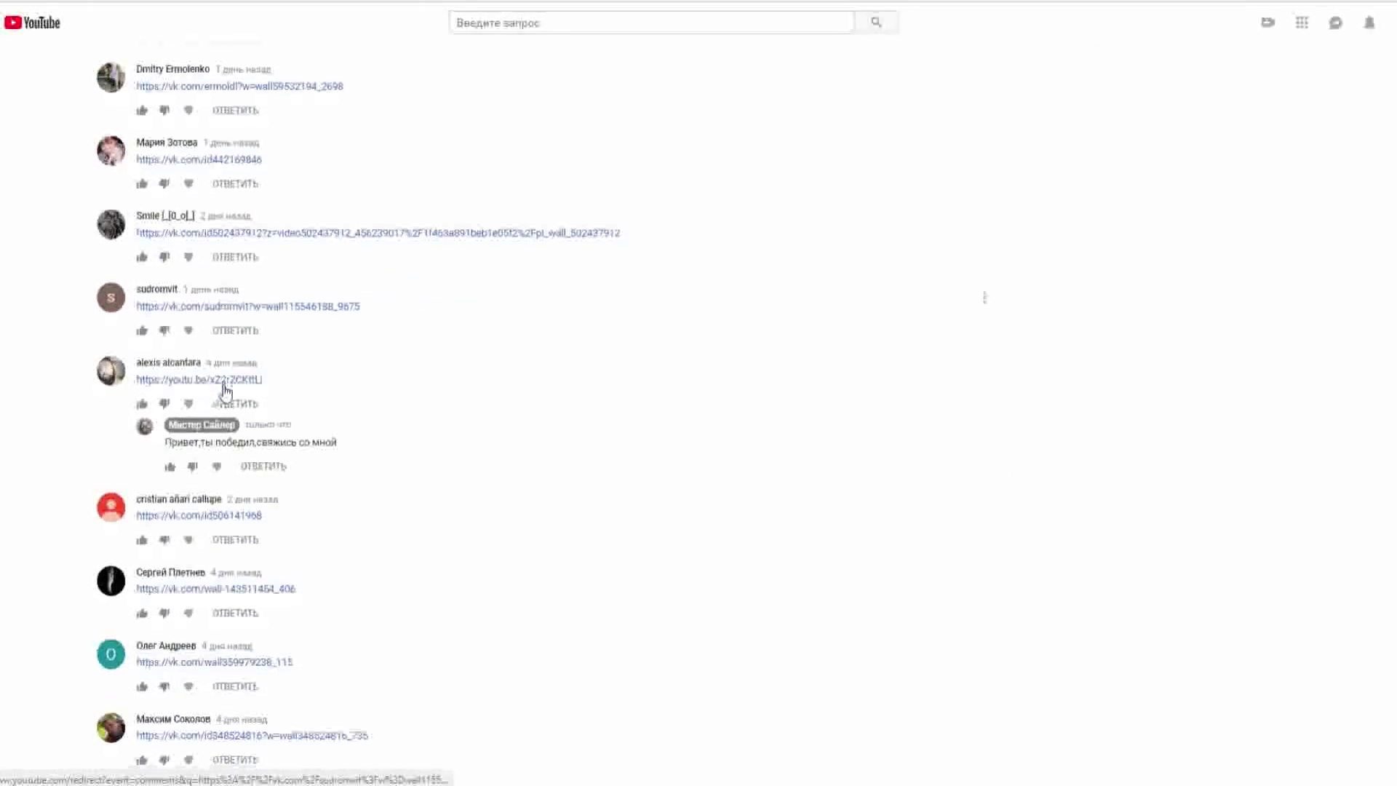
{"action": "scroll", "coordinate": [225, 393], "scroll_direction": "down", "scroll_amount": 4}
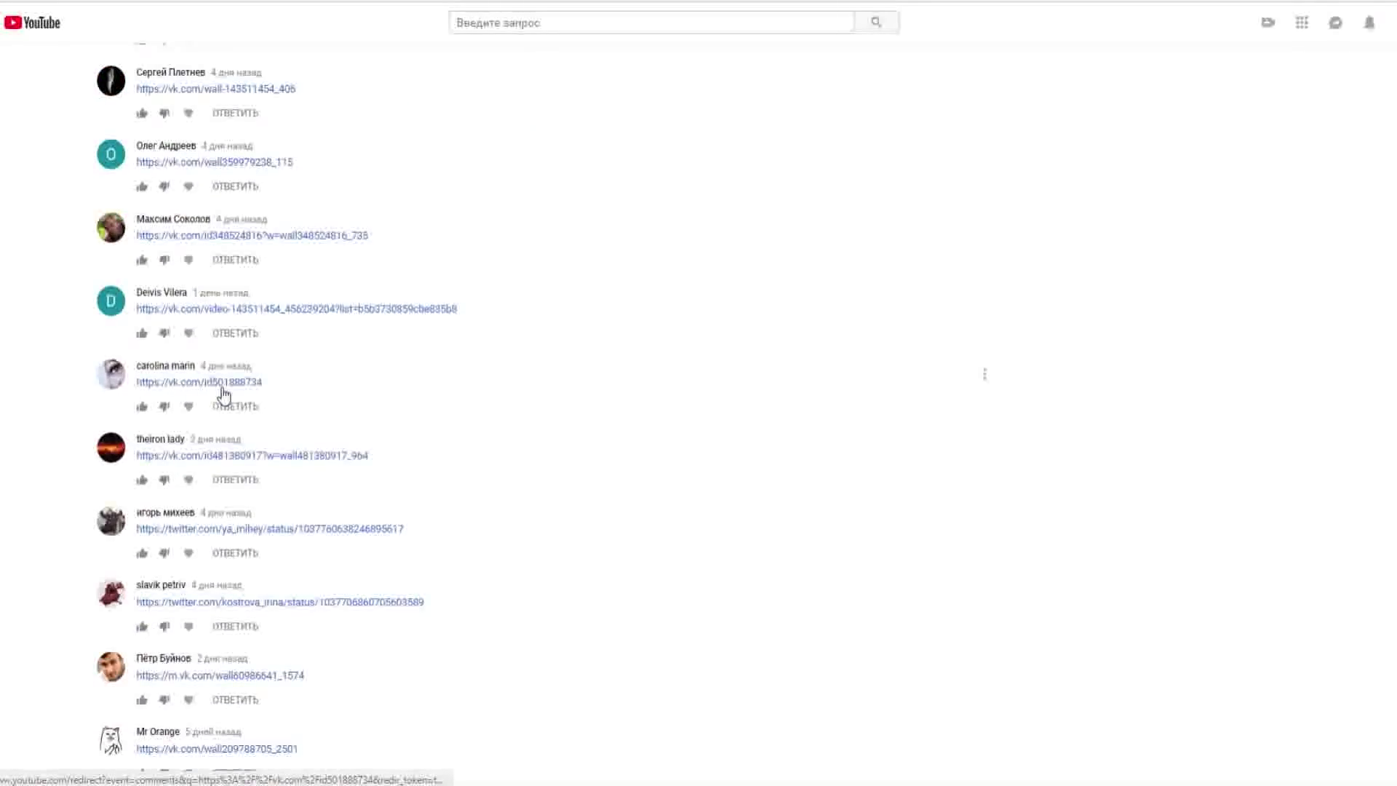
Open the VK link in the ninth participant's comment and check the profile's wall for the Blockchain & Bitcoin Conference Kyiv repost
{"action": "left_click", "coordinate": [183, 383]}
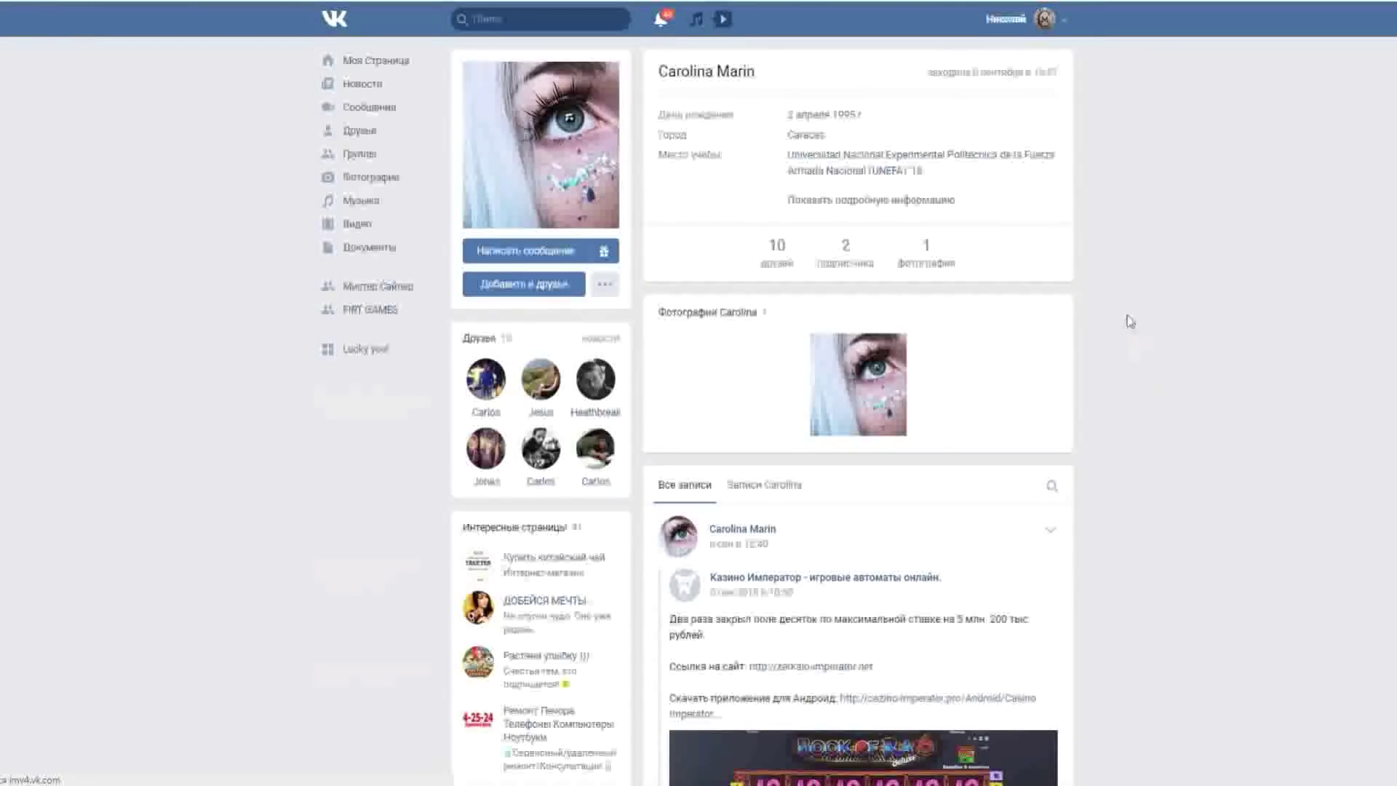
{"action": "scroll", "coordinate": [1117, 315], "scroll_direction": "down", "scroll_amount": 8}
{"action": "scroll", "coordinate": [1110, 322], "scroll_direction": "down", "scroll_amount": 12}
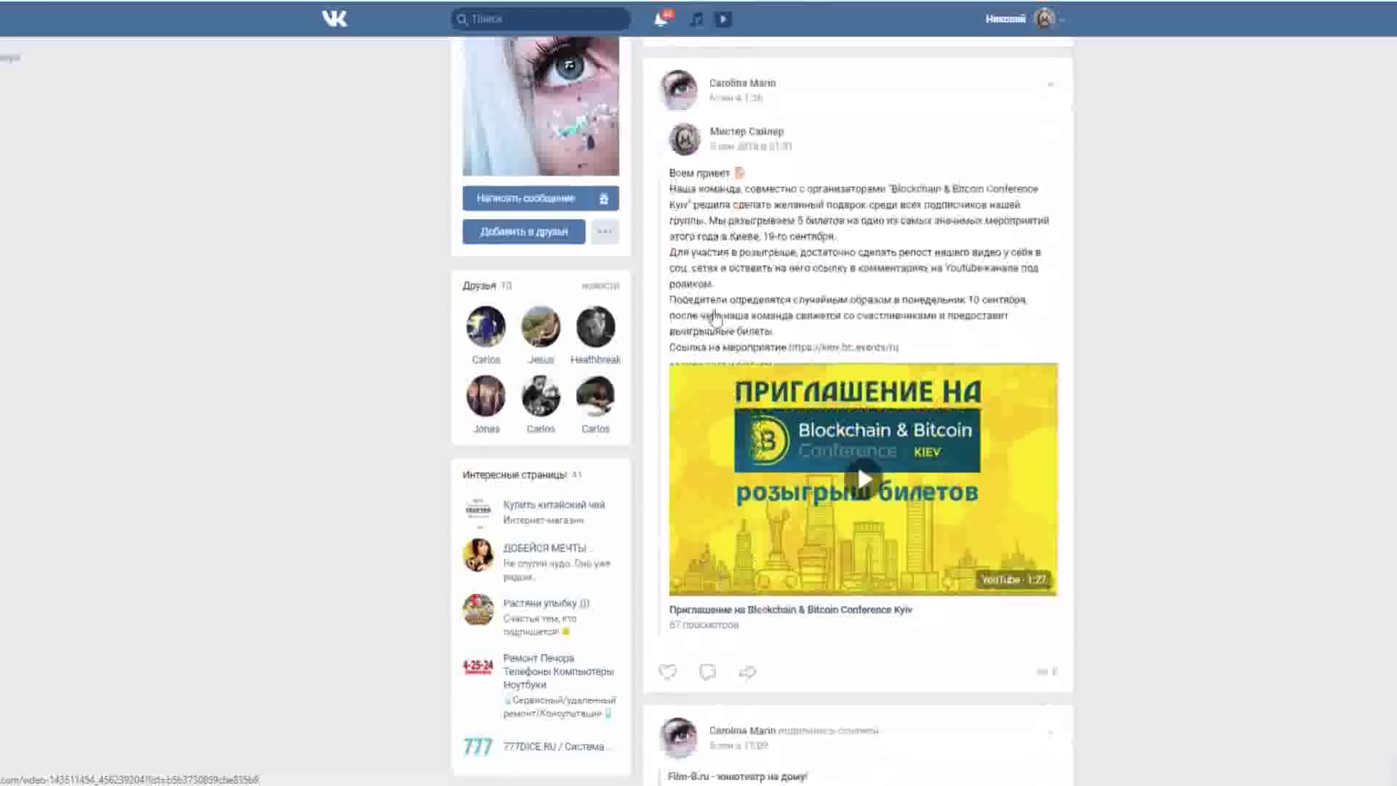
{"action": "scroll", "coordinate": [760, 608], "scroll_direction": "up", "scroll_amount": 15}
Send the ninth participant the VK message "Привет,ты победил,свяжись со мной"
{"action": "left_click", "coordinate": [535, 252]}
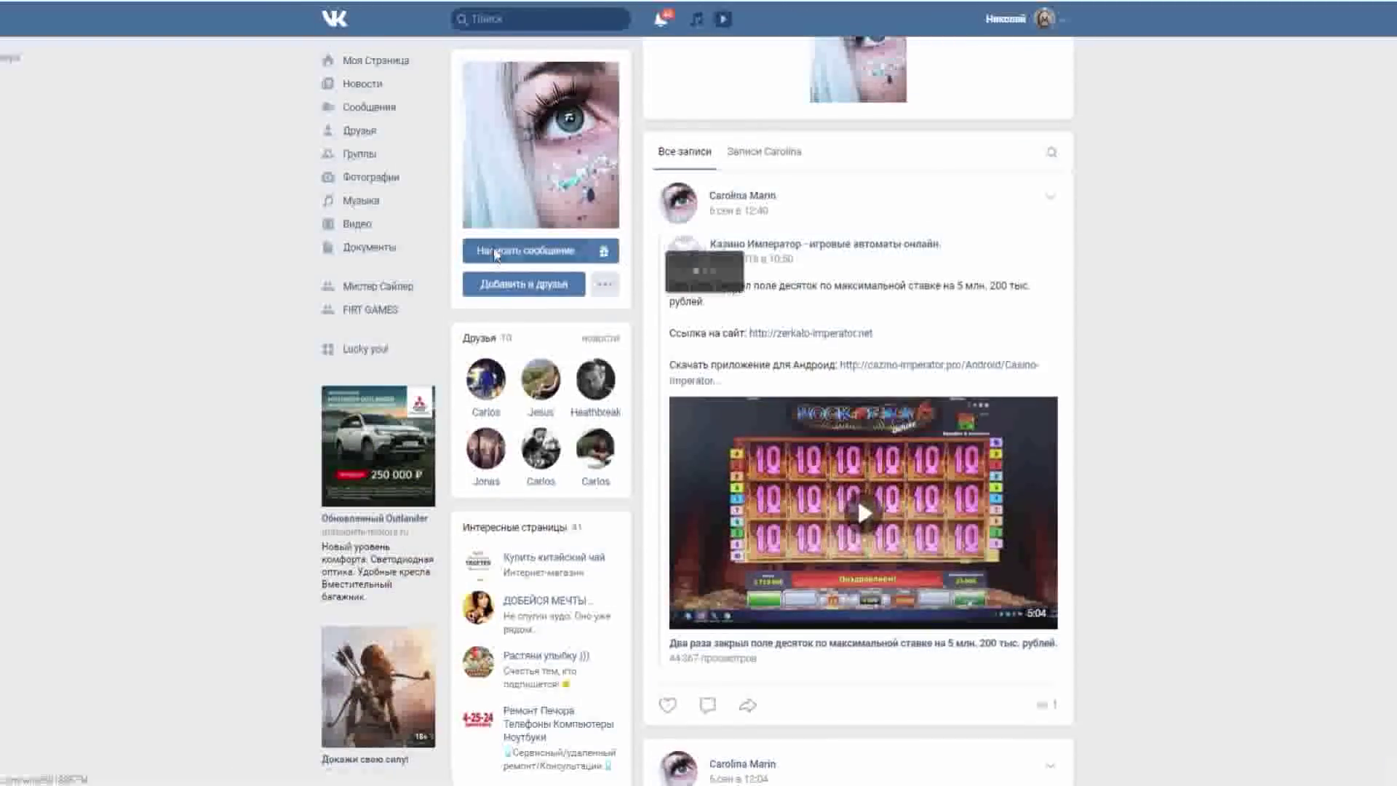
{"action": "type", "text": "Привет ты победил,свяжись со мной"}
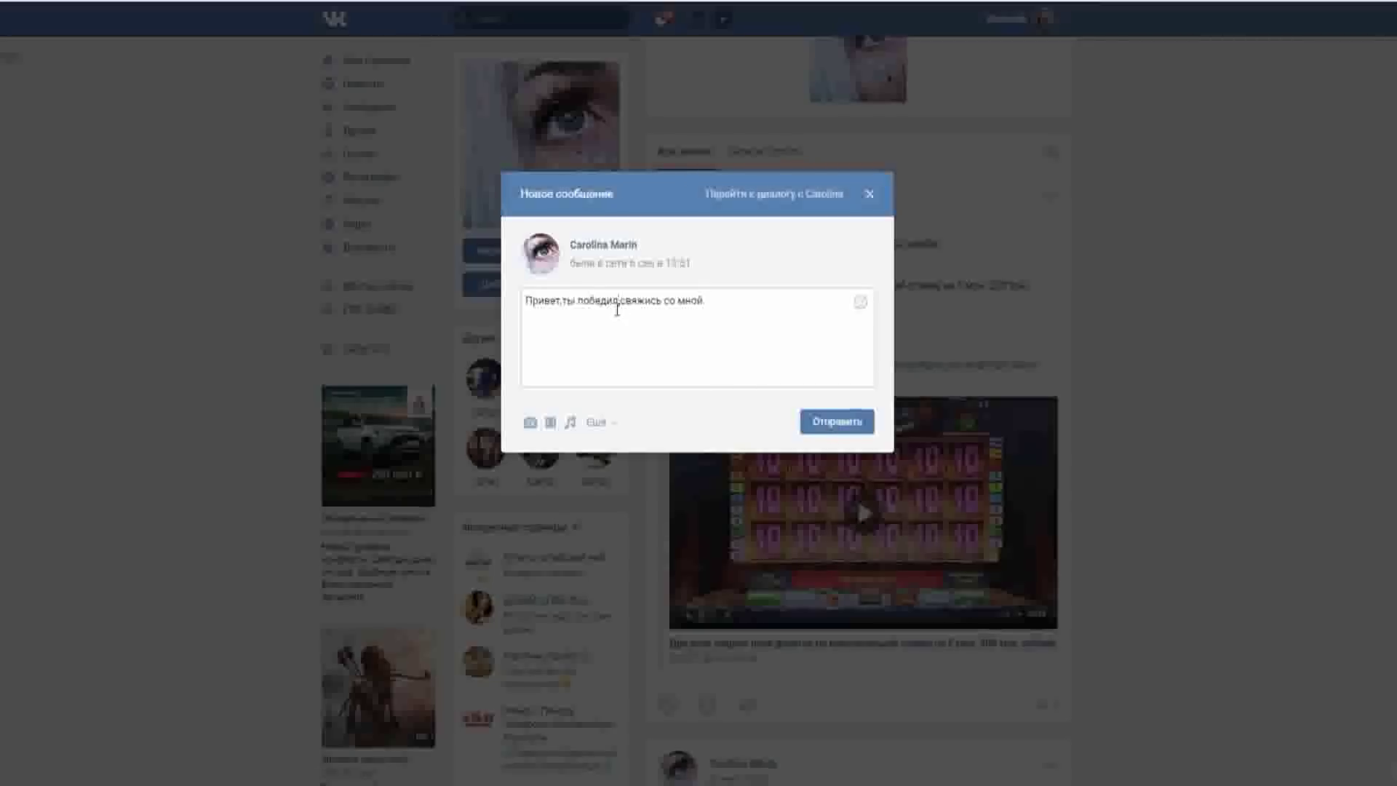
{"action": "left_click", "coordinate": [810, 421]}
{"action": "scroll", "coordinate": [928, 329], "scroll_direction": "up", "scroll_amount": 5}
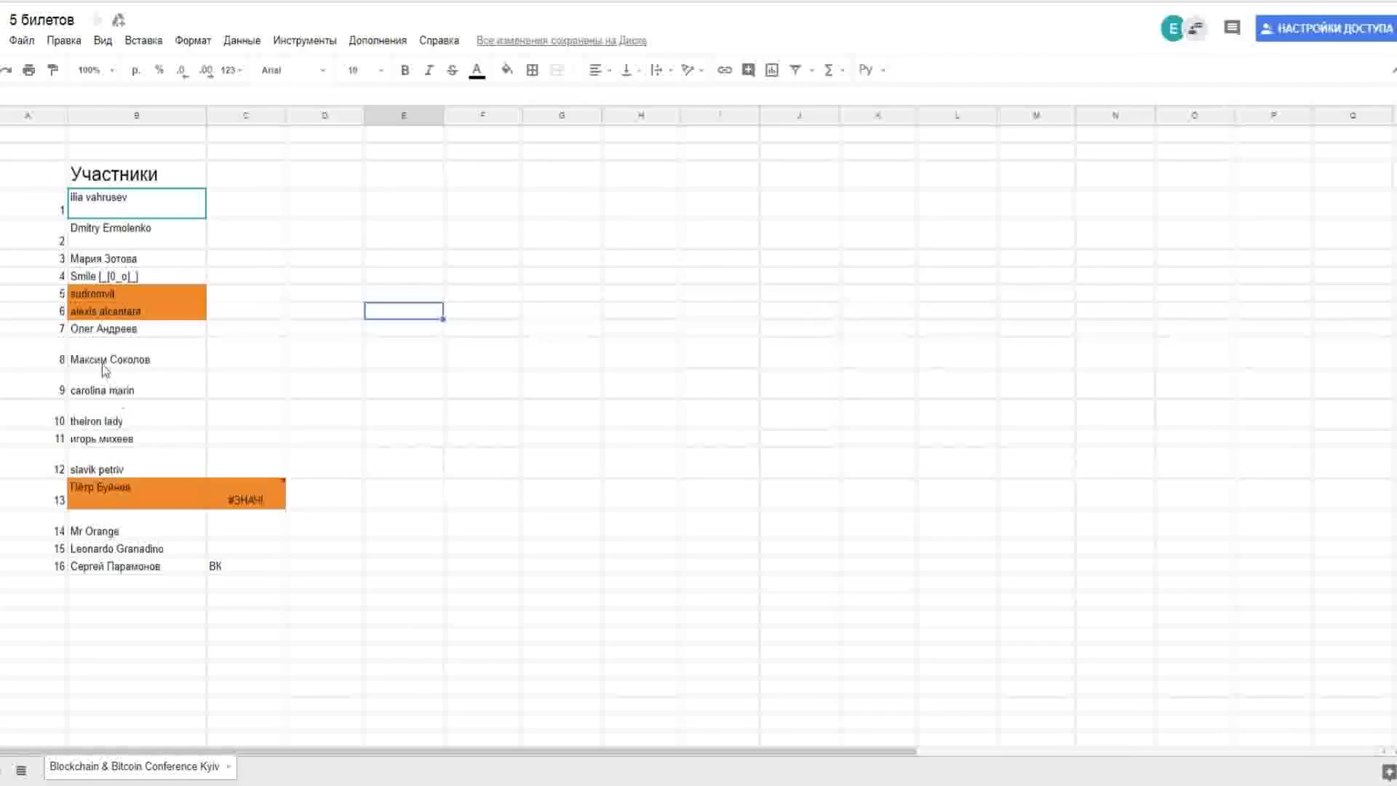
Fill the ninth participant's name cell with orange in the participants spreadsheet
{"action": "left_click", "coordinate": [101, 385]}
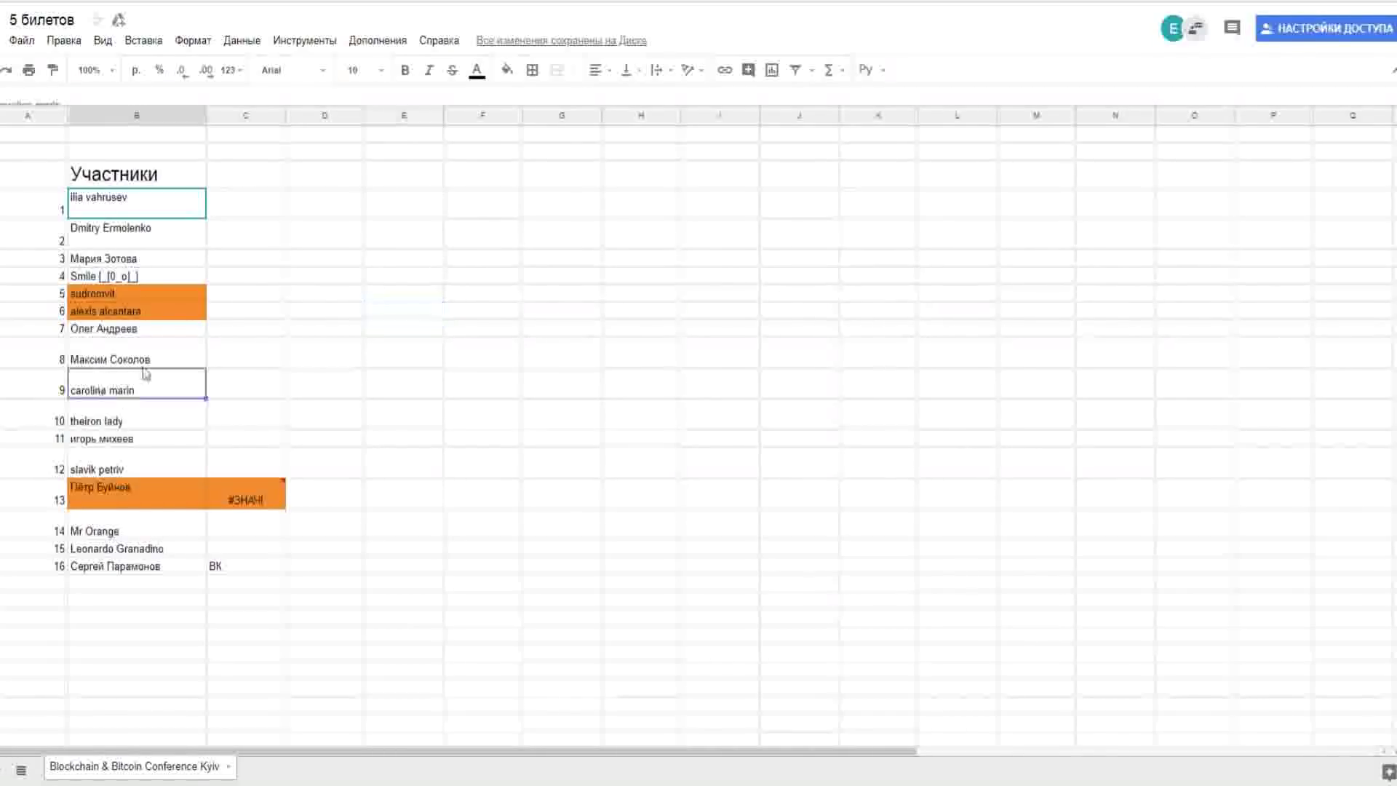
{"action": "left_click", "coordinate": [507, 70]}
{"action": "left_click", "coordinate": [539, 144]}
{"action": "left_click", "coordinate": [371, 260]}
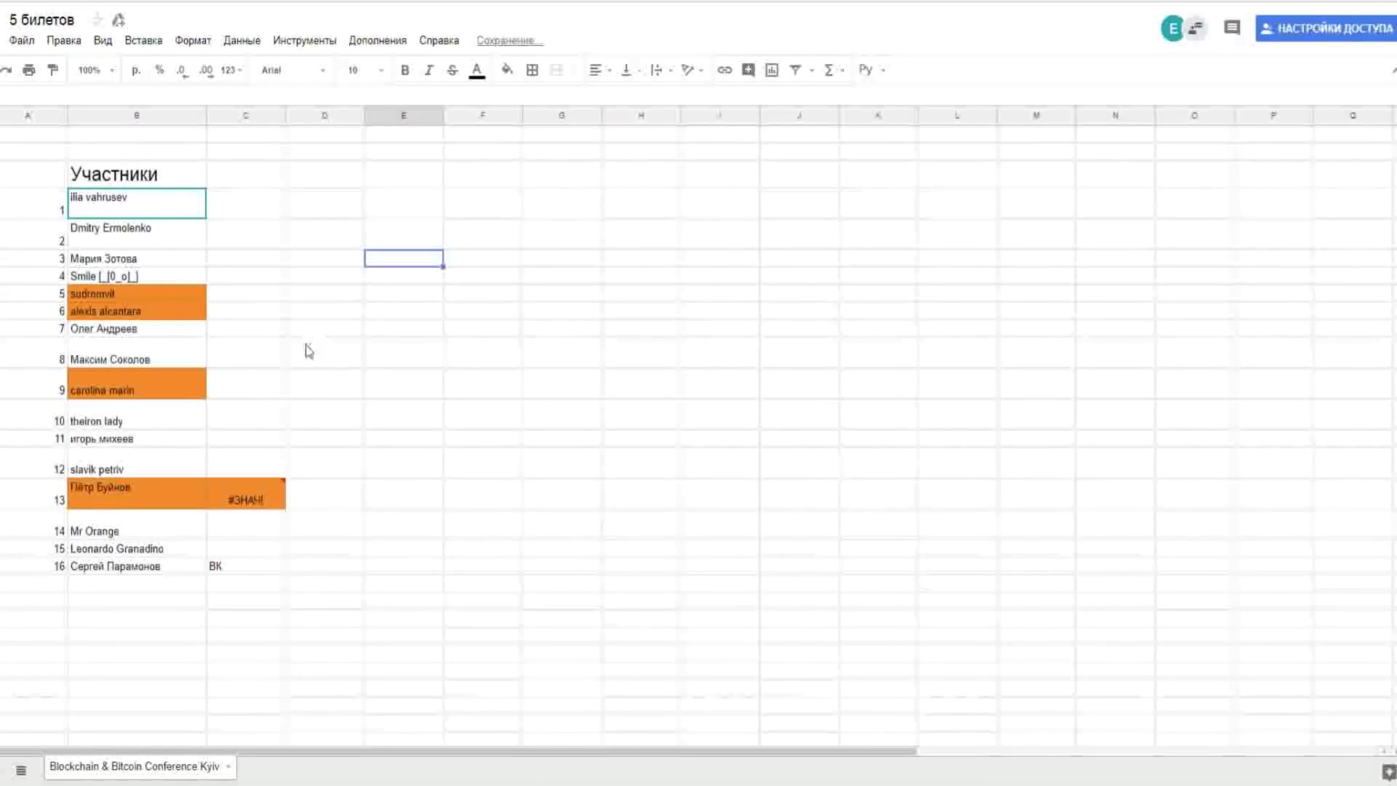
{"action": "left_click", "coordinate": [292, 391]}
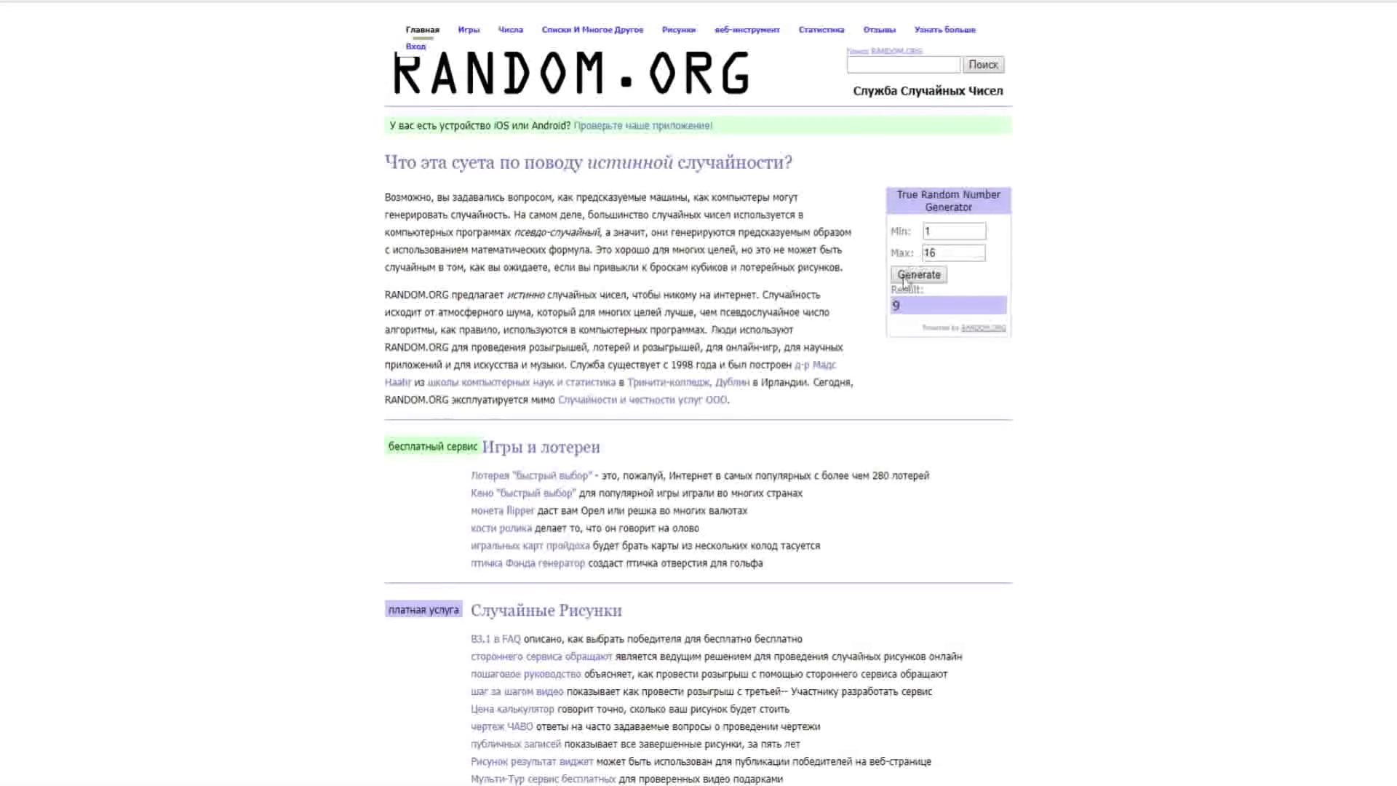
Generate a random number from 1 to 16 on RANDOM.ORG and open the VK link in the first participant's YouTube comment
{"action": "left_click", "coordinate": [905, 281]}
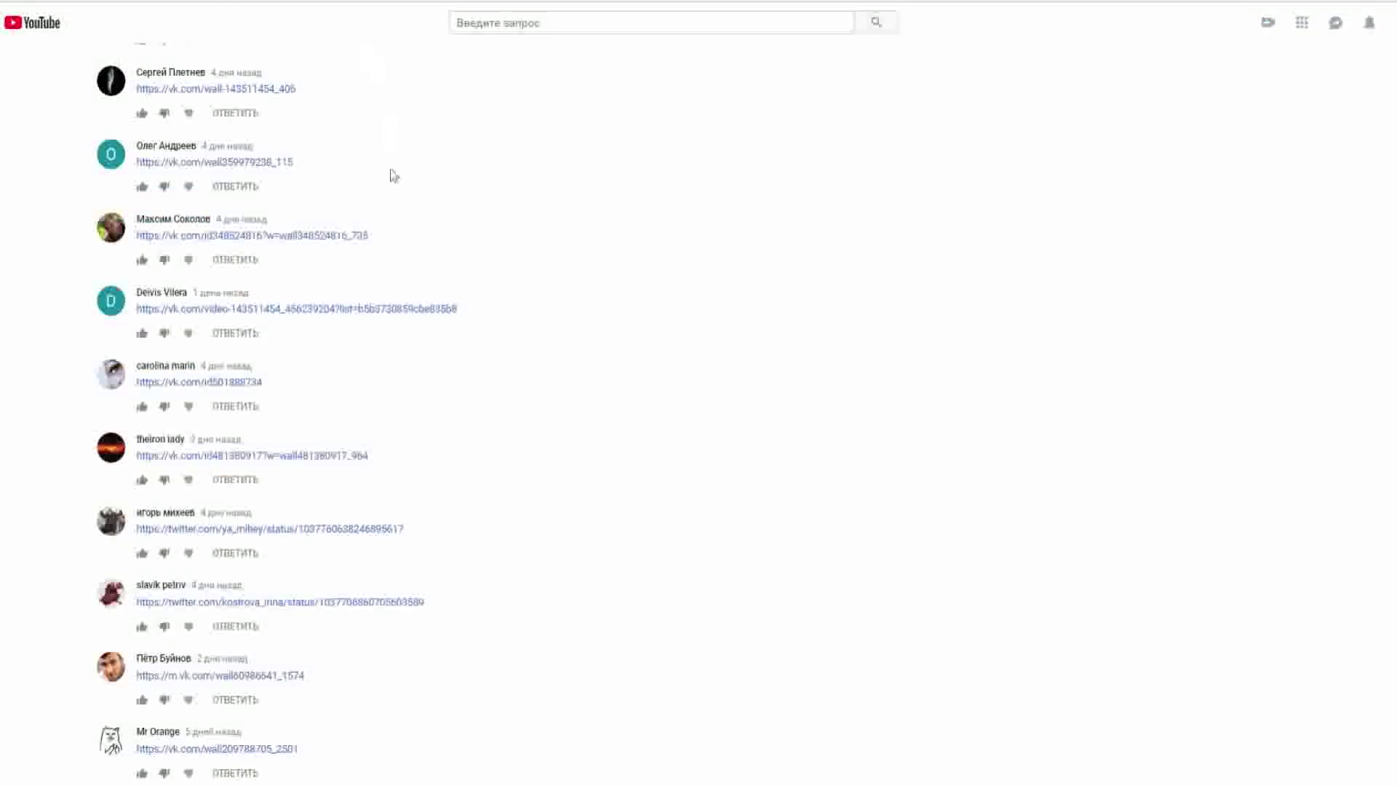
{"action": "scroll", "coordinate": [343, 380], "scroll_direction": "down", "scroll_amount": 1}
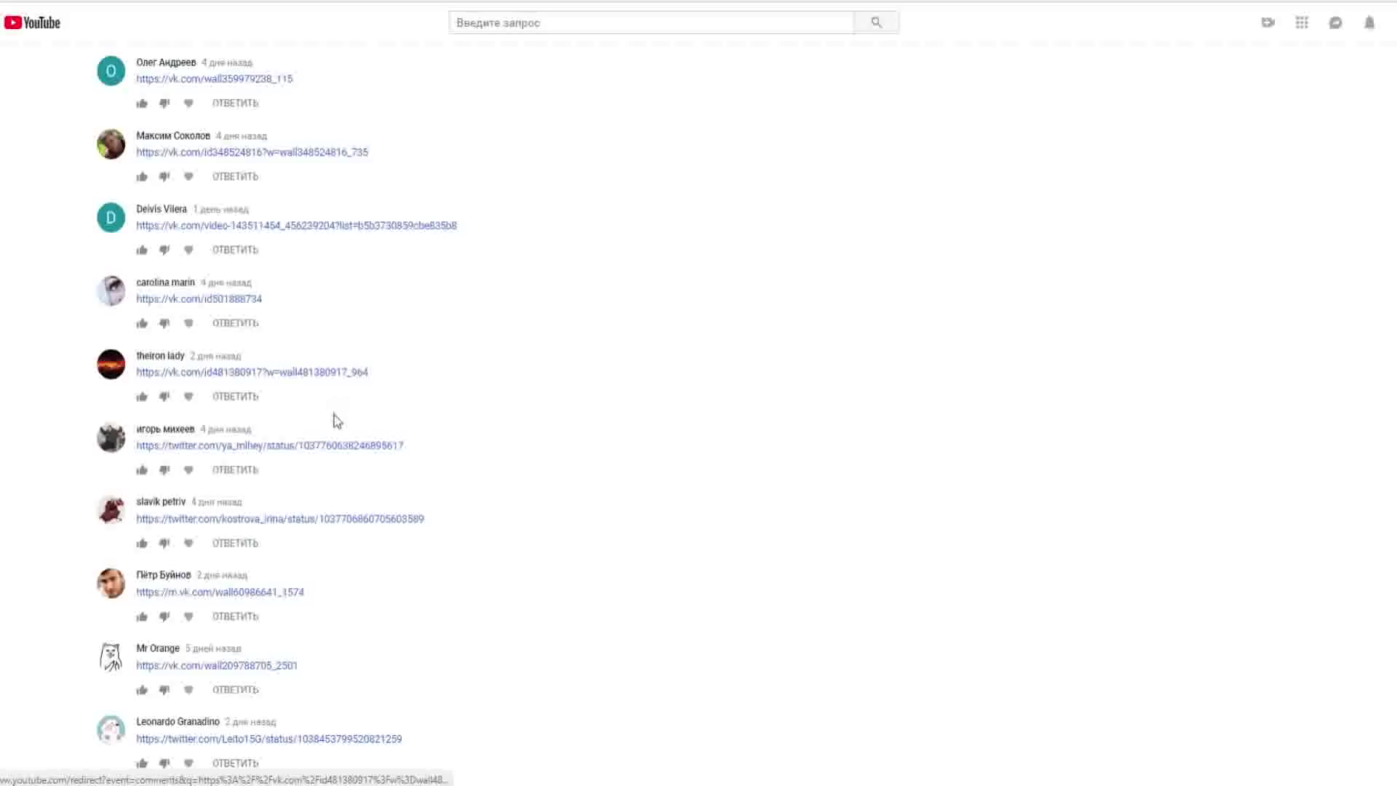
{"action": "scroll", "coordinate": [337, 420], "scroll_direction": "up", "scroll_amount": 4}
{"action": "scroll", "coordinate": [292, 317], "scroll_direction": "up", "scroll_amount": 6}
{"action": "scroll", "coordinate": [306, 304], "scroll_direction": "up", "scroll_amount": 2}
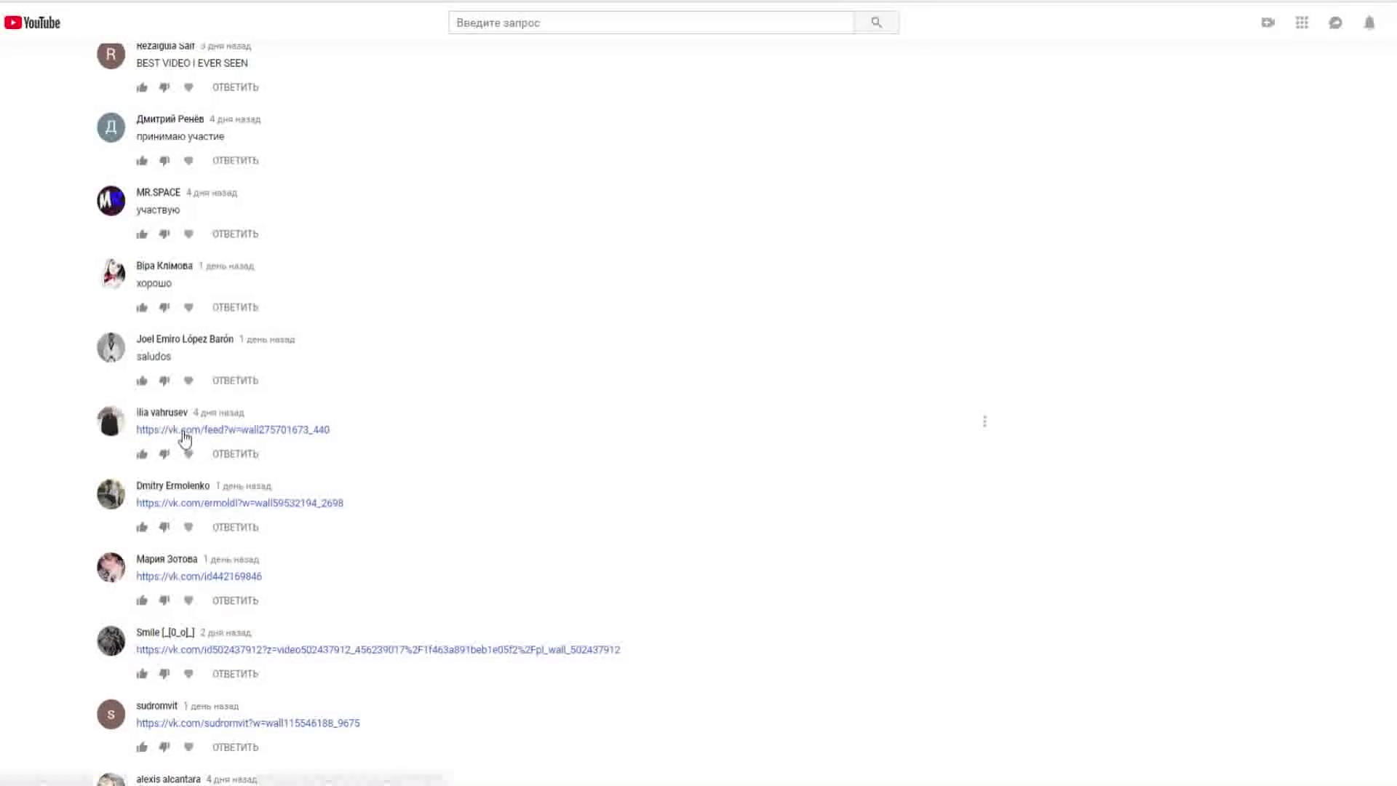
{"action": "left_click", "coordinate": [184, 435]}
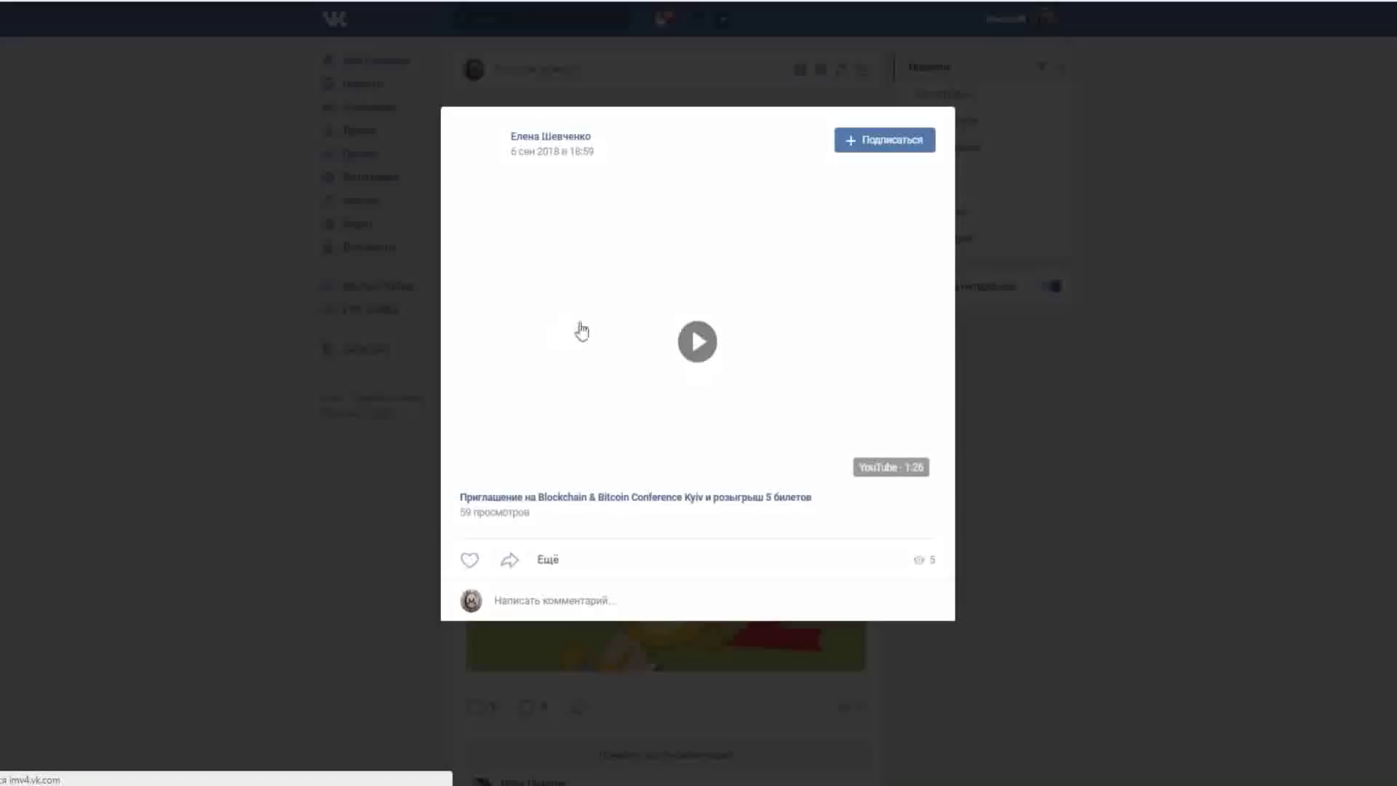
Open the VK profile of the repost's author and send the message "Привет,ты победила,свяжись со мной"
{"action": "left_click", "coordinate": [549, 139]}
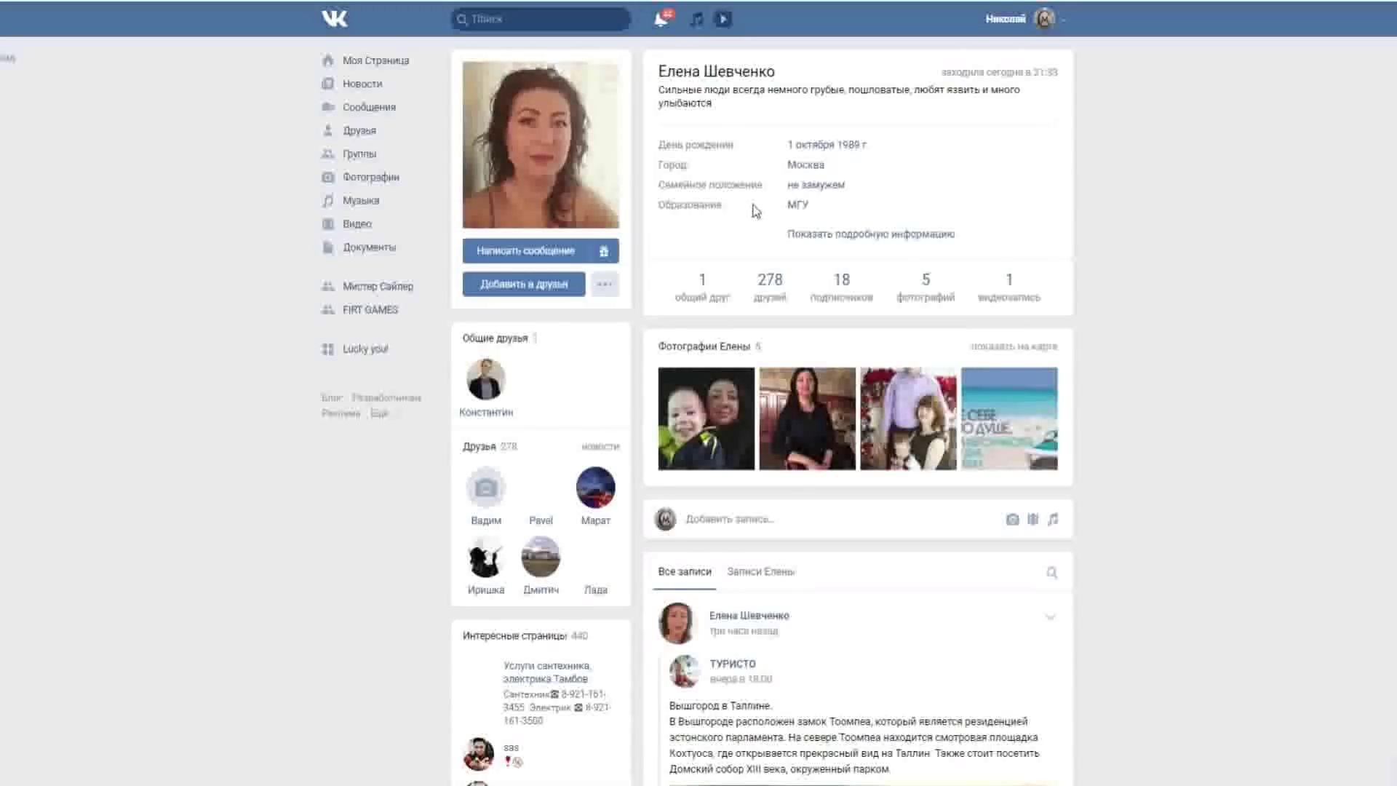
{"action": "left_click", "coordinate": [541, 255]}
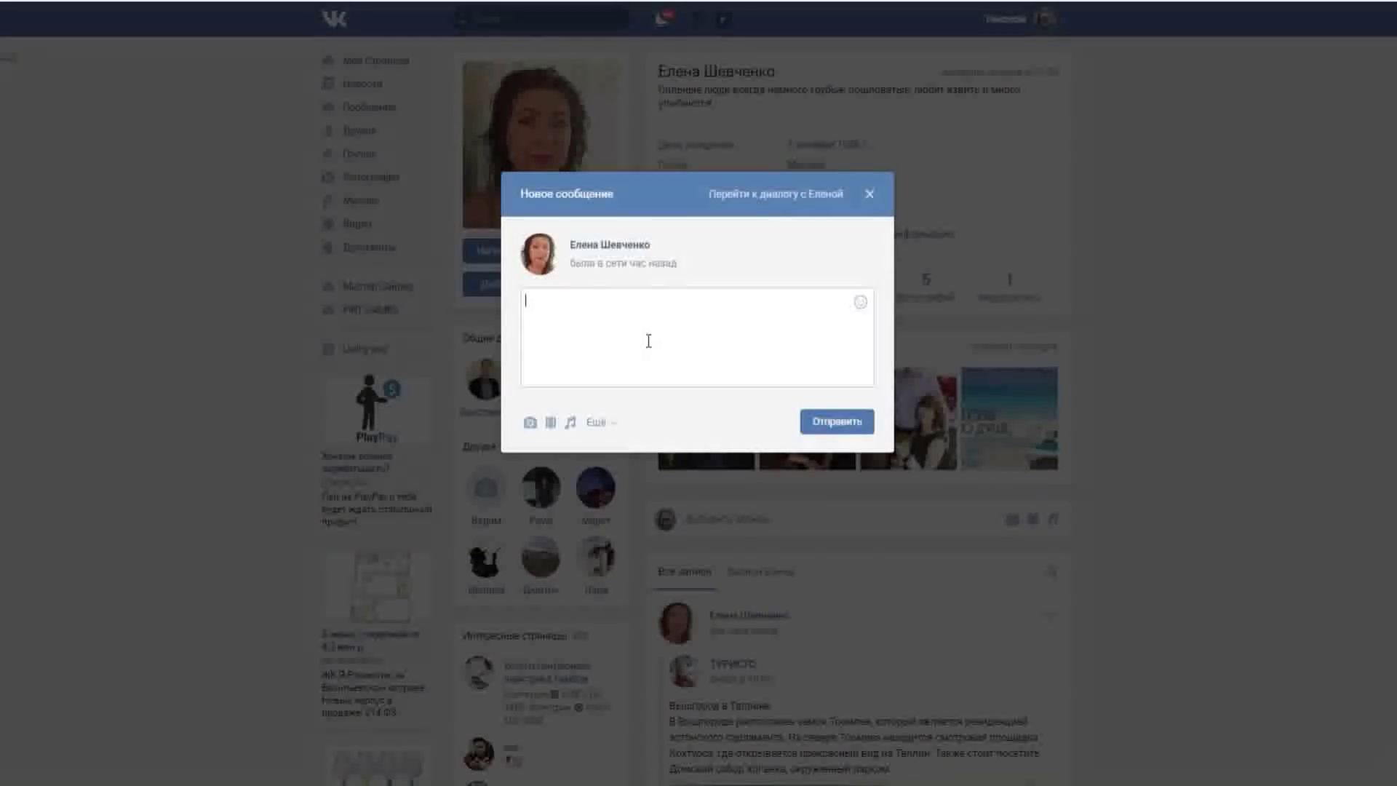
{"action": "type", "text": "Привет,ты победил,свяжись со мной"}
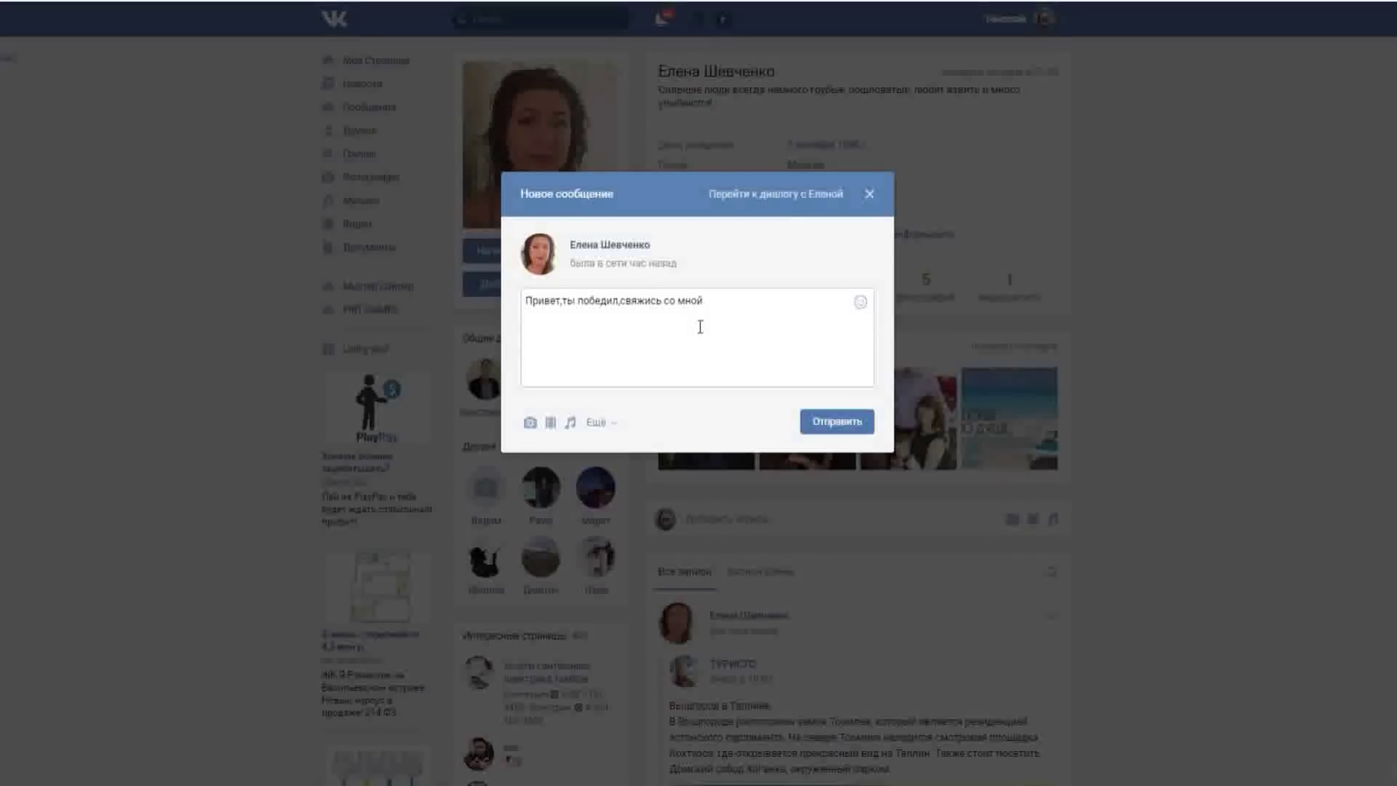
{"action": "left_click", "coordinate": [618, 300]}
{"action": "type", "text": "а"}
{"action": "left_click", "coordinate": [837, 421]}
Check the wall of the first participant's linked VK profile for the conference giveaway repost
{"action": "scroll", "coordinate": [1267, 456], "scroll_direction": "down", "scroll_amount": 15}
{"action": "scroll", "coordinate": [1266, 482], "scroll_direction": "down", "scroll_amount": 20}
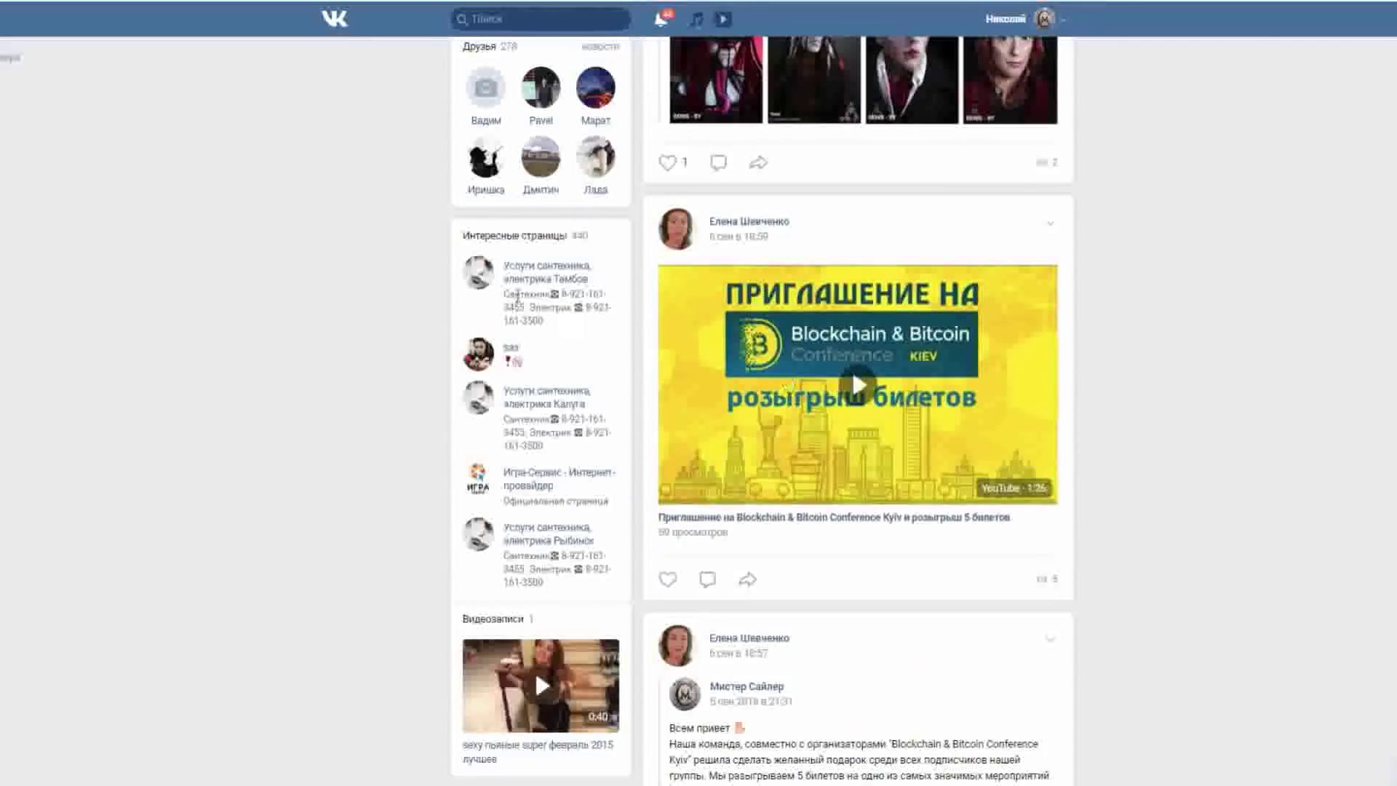
{"action": "scroll", "coordinate": [269, 162], "scroll_direction": "up", "scroll_amount": 15}
{"action": "scroll", "coordinate": [243, 160], "scroll_direction": "up", "scroll_amount": 15}
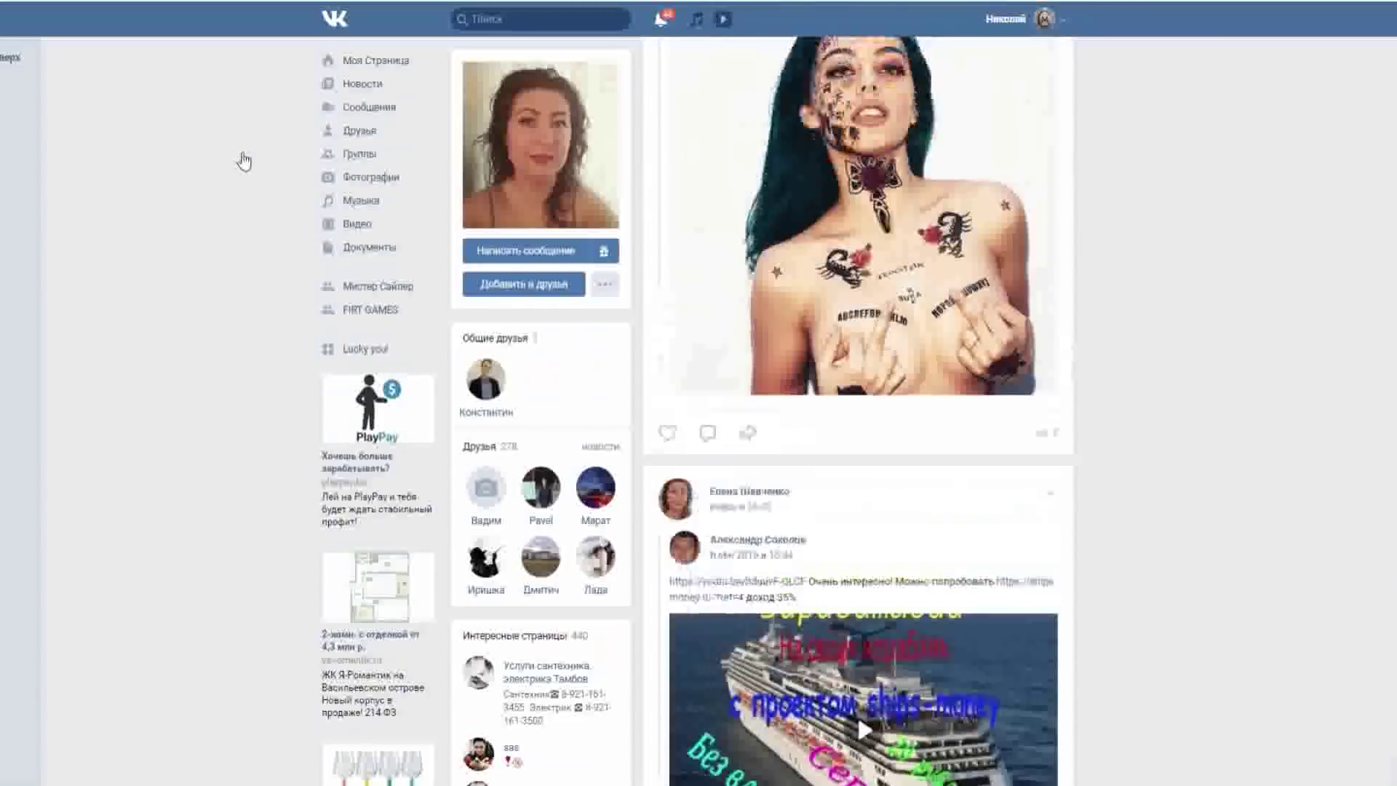
{"action": "scroll", "coordinate": [518, 77], "scroll_direction": "up", "scroll_amount": 10}
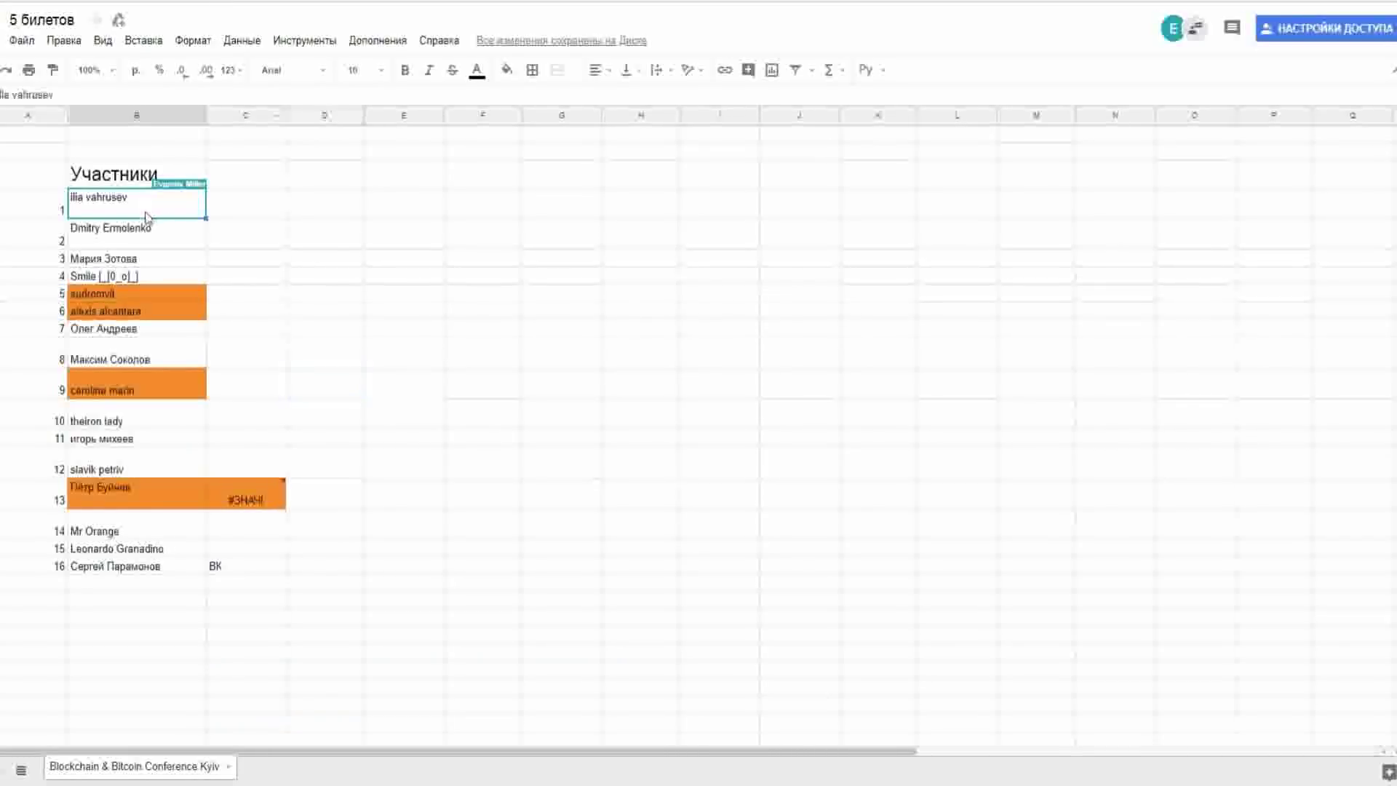
Fill the first participant's name cell with orange in the participants spreadsheet
{"action": "left_click", "coordinate": [508, 70]}
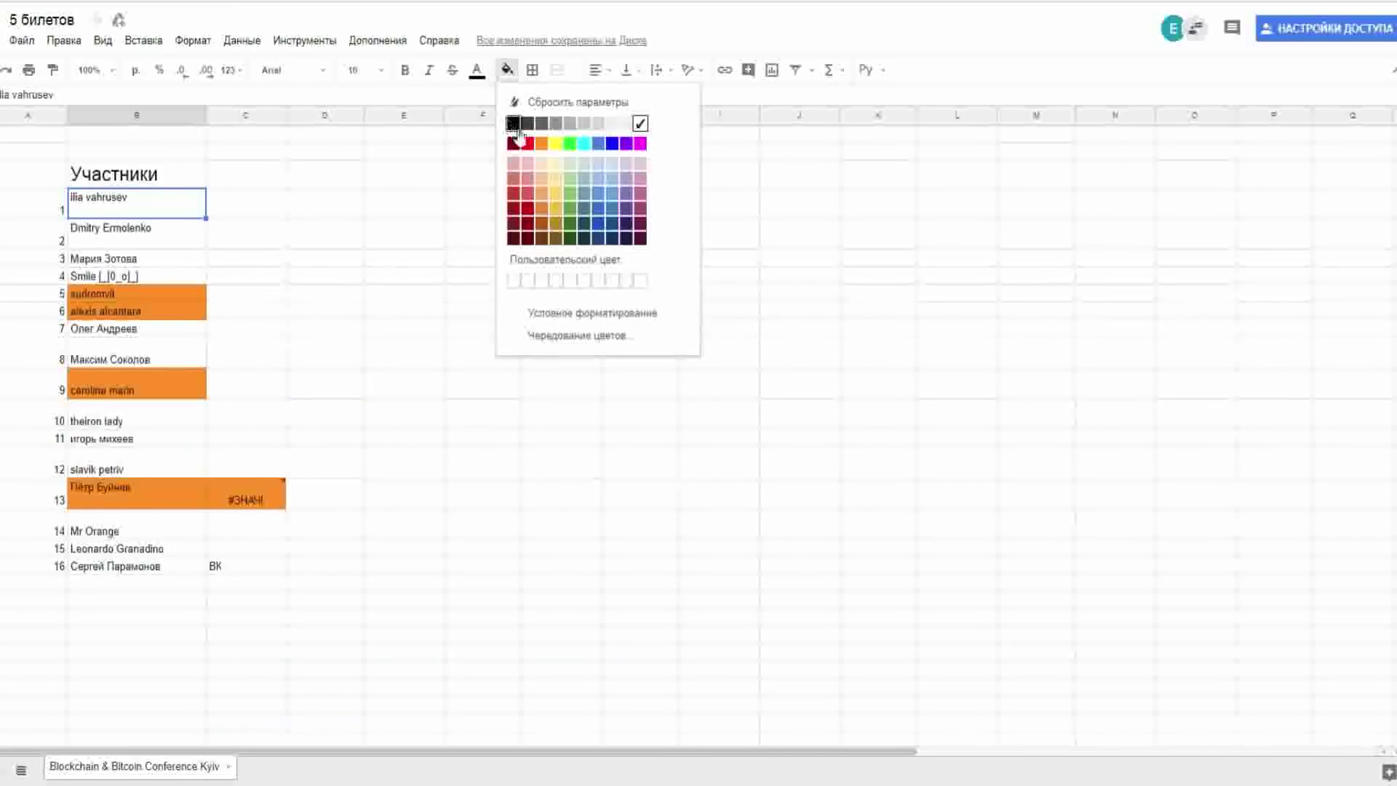
{"action": "left_click", "coordinate": [542, 141]}
{"action": "left_click", "coordinate": [421, 284]}
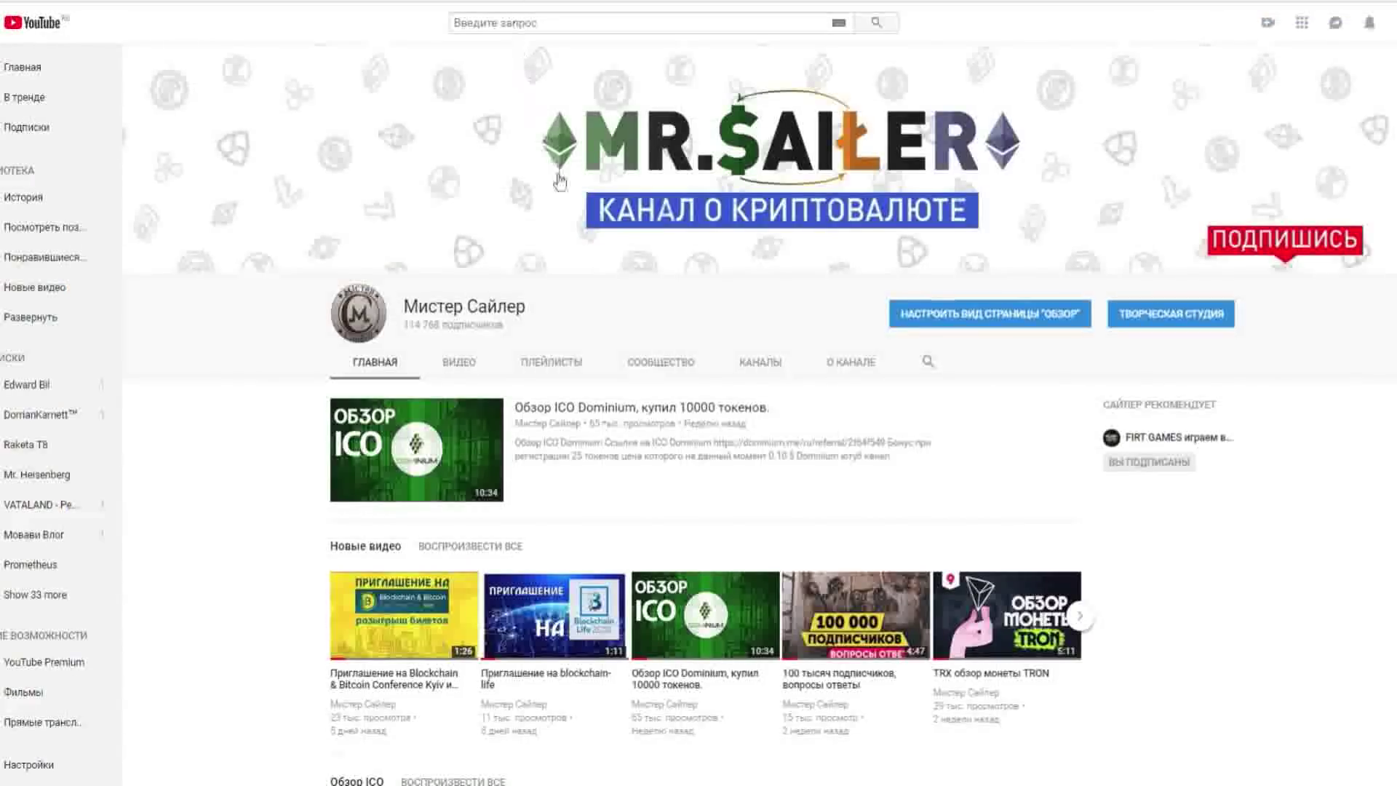
Look over the video sections on the giveaway channel's YouTube home page and return to its banner
{"action": "scroll", "coordinate": [465, 371], "scroll_direction": "down", "scroll_amount": 6}
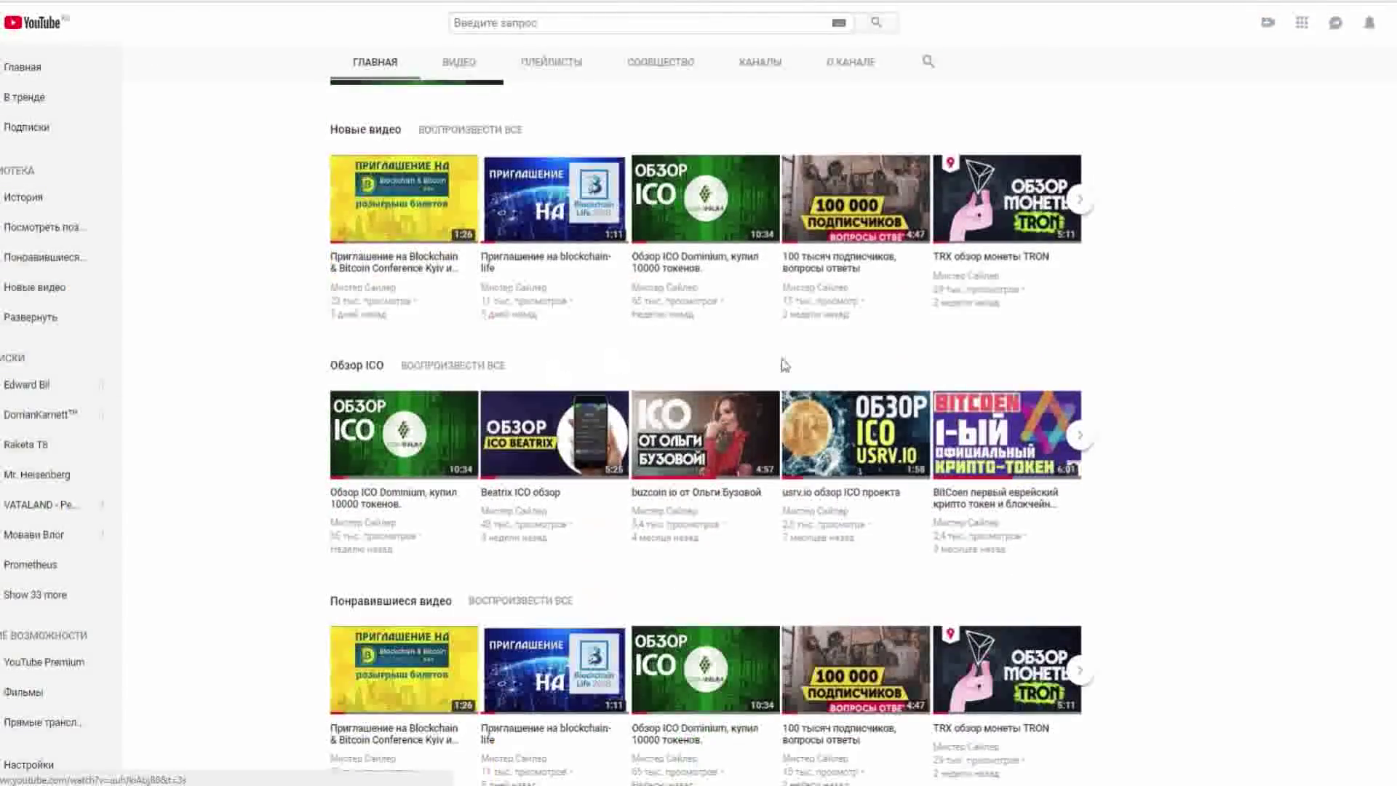
{"action": "scroll", "coordinate": [1123, 395], "scroll_direction": "down", "scroll_amount": 3}
{"action": "scroll", "coordinate": [533, 342], "scroll_direction": "up", "scroll_amount": 10}
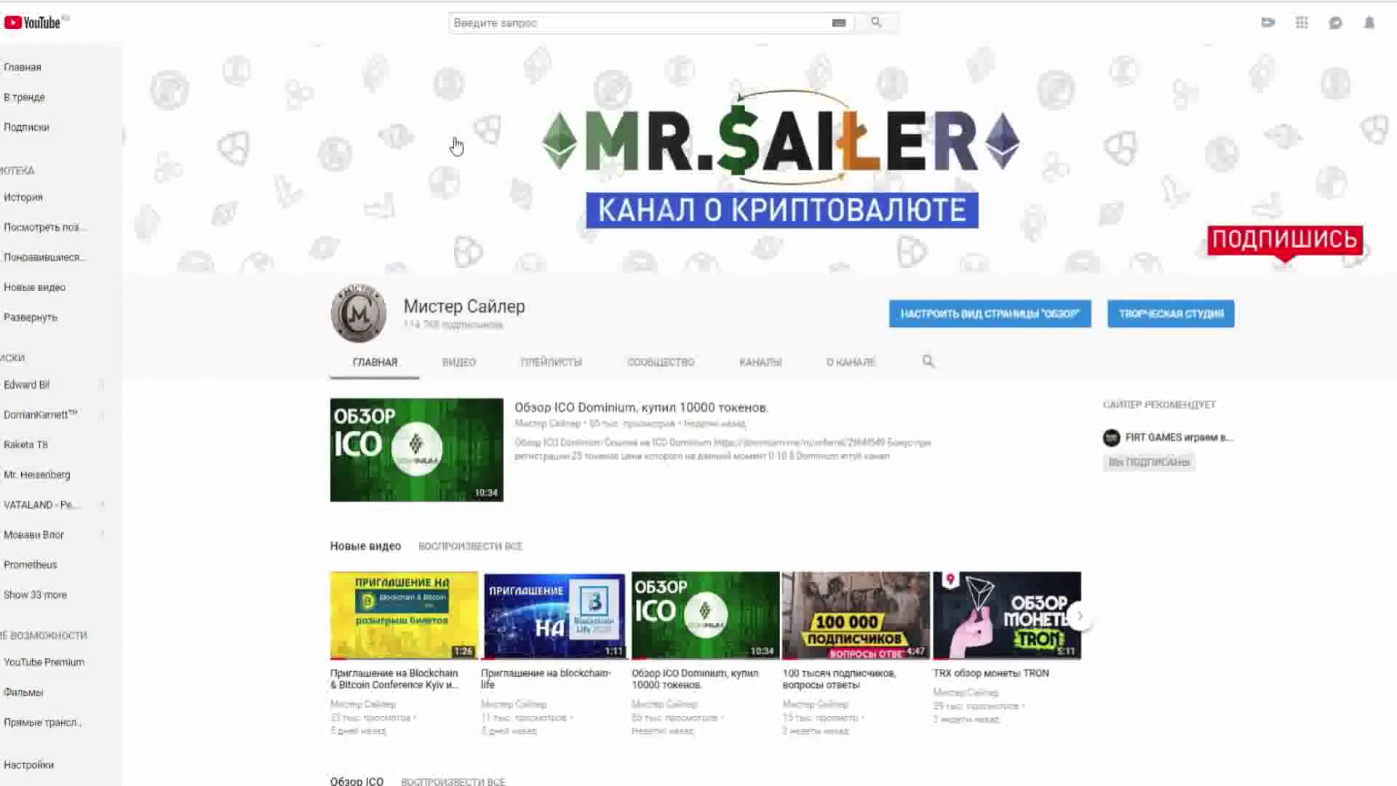
{"action": "scroll", "coordinate": [517, 173], "scroll_direction": "down", "scroll_amount": 2}
{"action": "scroll", "coordinate": [561, 235], "scroll_direction": "up", "scroll_amount": 2}
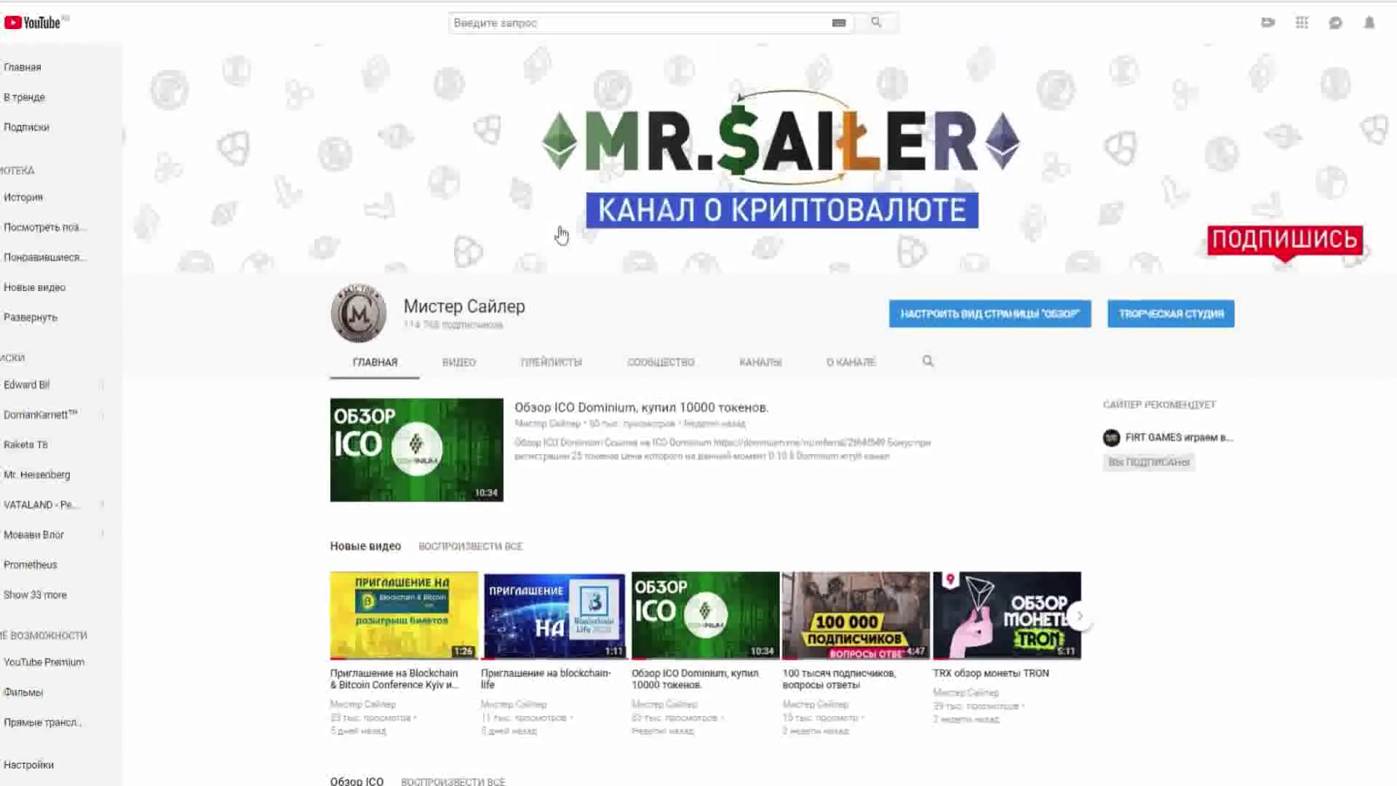